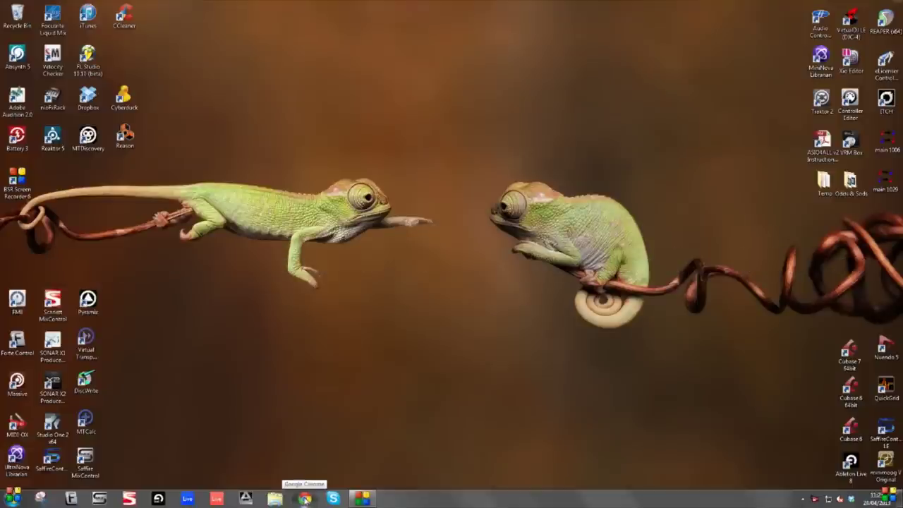
{"action": "left_click", "coordinate": [304, 499]}
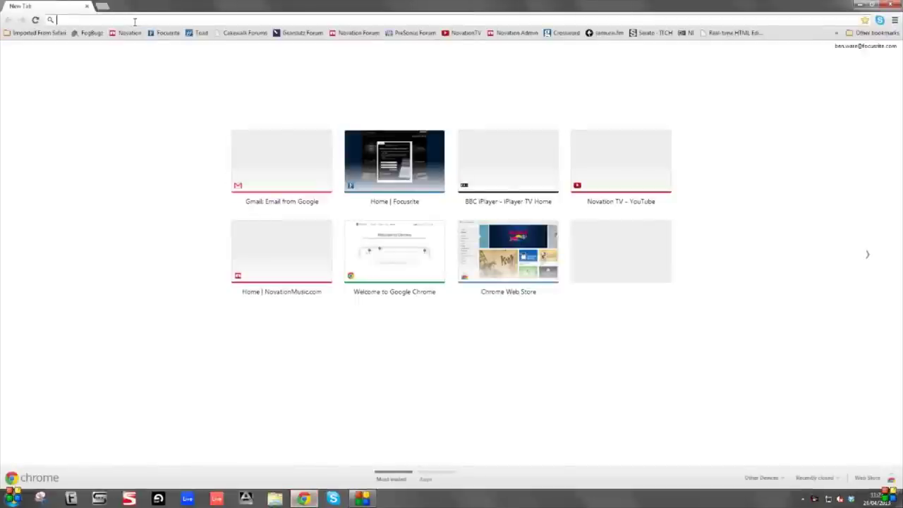
{"action": "type", "text": "www."}
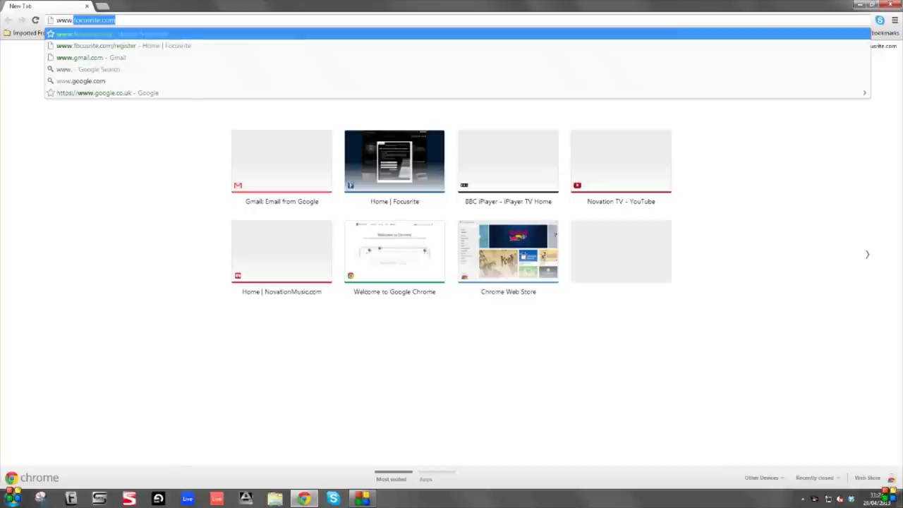
{"action": "type", "text": "focusr"}
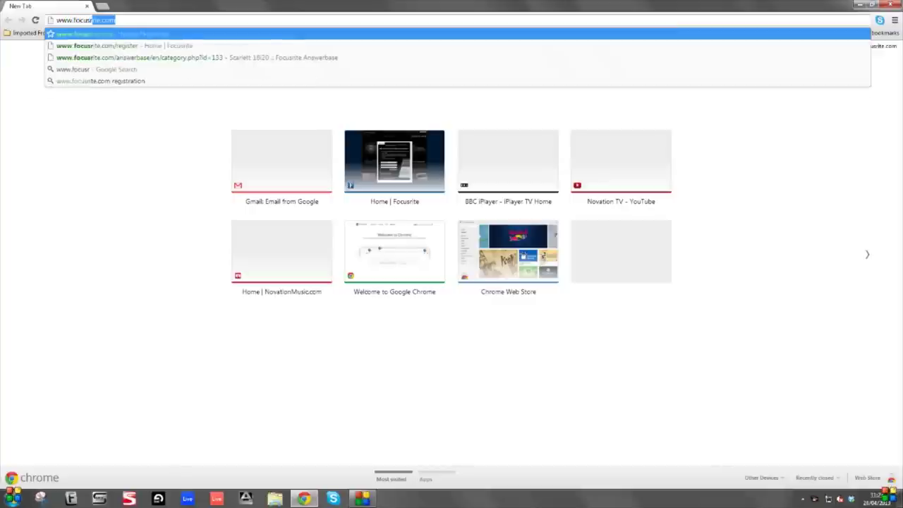
{"action": "type", "text": "ite.com/"}
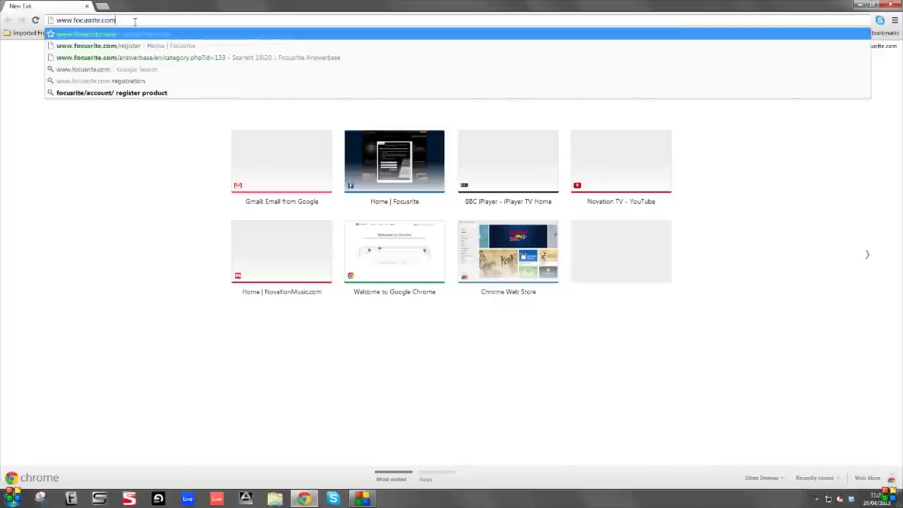
{"action": "type", "text": "register"}
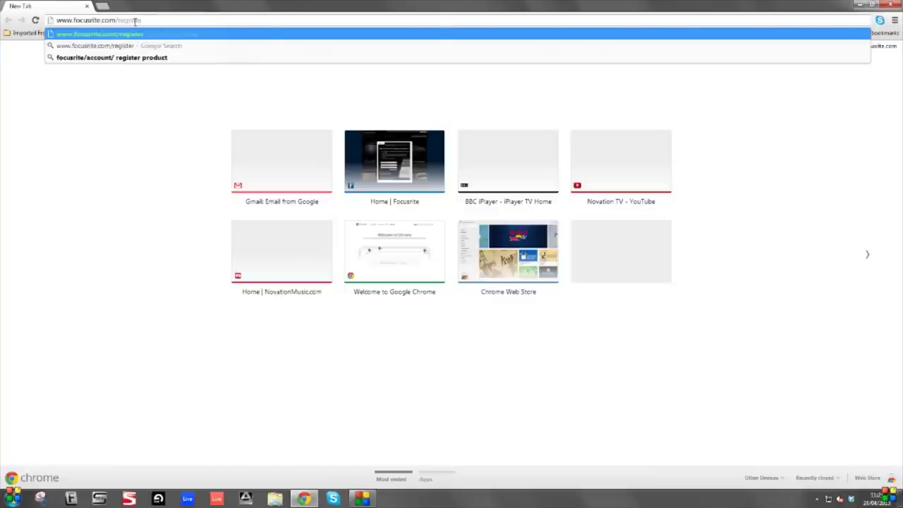
{"action": "key", "text": "Return"}
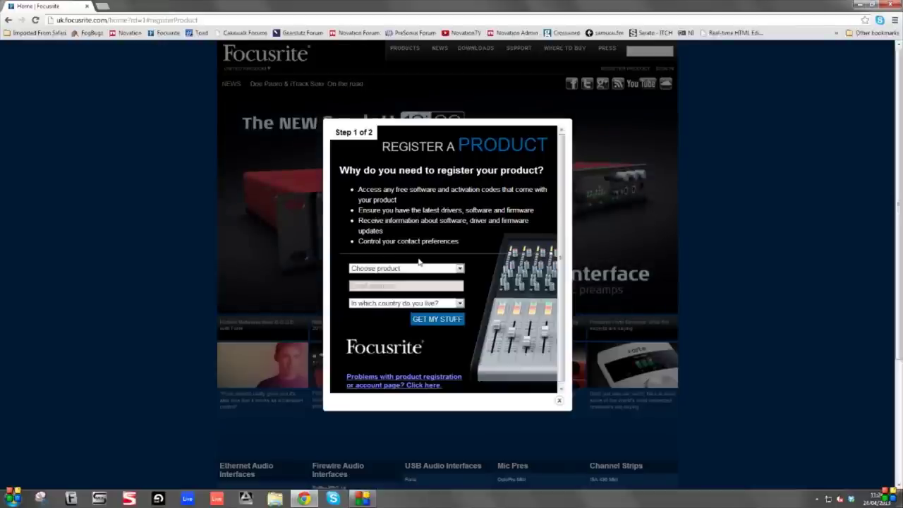
Submit registration step 1 with product Scarlett 2i4, your e-mail address and country United Kingdom
{"action": "left_click", "coordinate": [460, 269]}
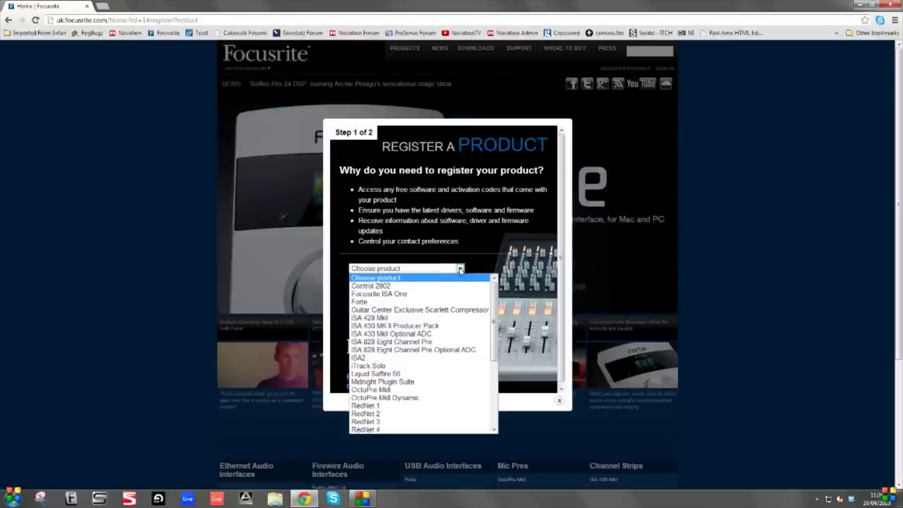
{"action": "scroll", "coordinate": [447, 322], "scroll_direction": "down", "scroll_amount": 5}
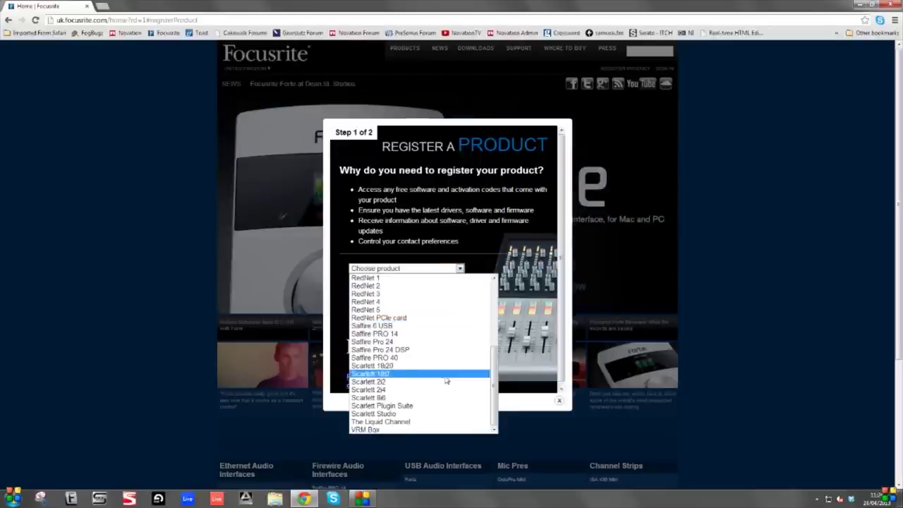
{"action": "left_click", "coordinate": [447, 390]}
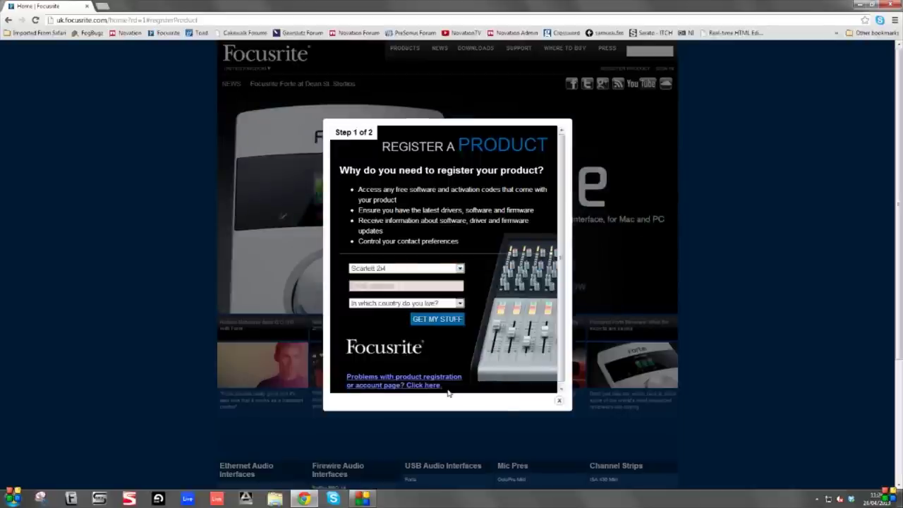
{"action": "left_click", "coordinate": [425, 284]}
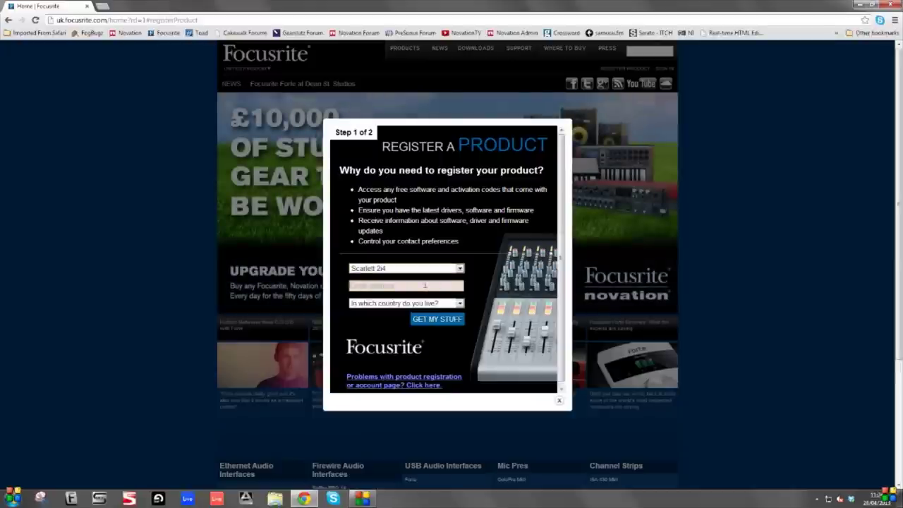
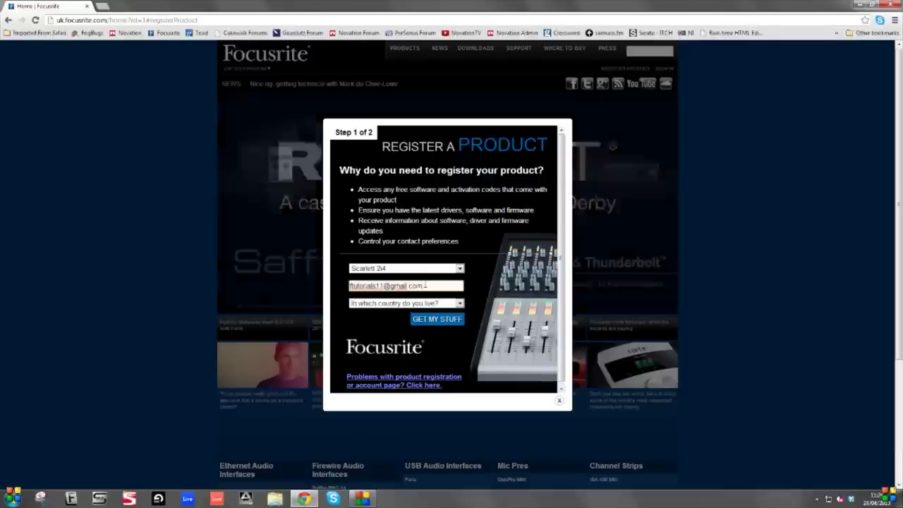
{"action": "left_click", "coordinate": [460, 305]}
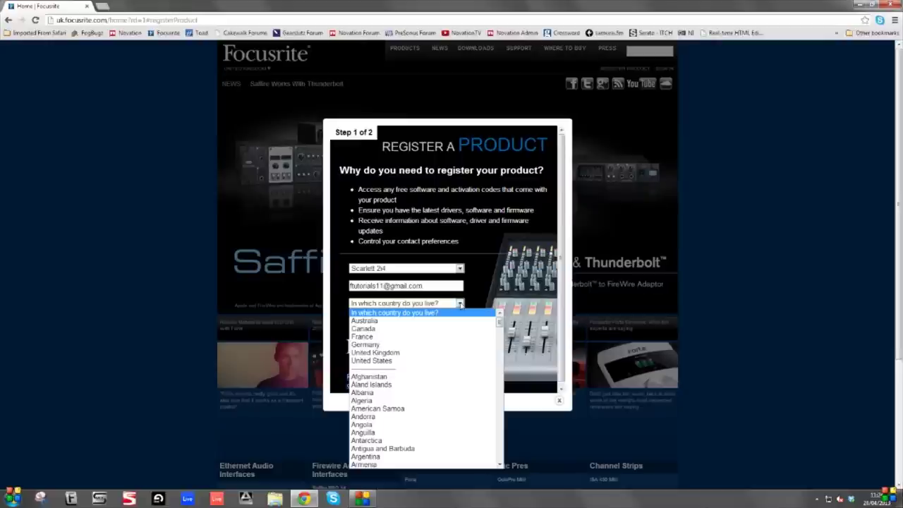
{"action": "left_click", "coordinate": [451, 352]}
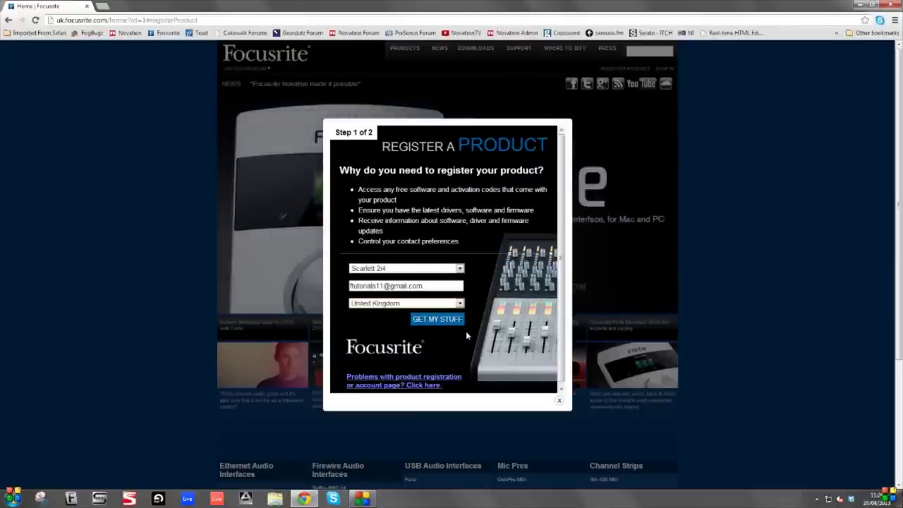
{"action": "left_click", "coordinate": [437, 318]}
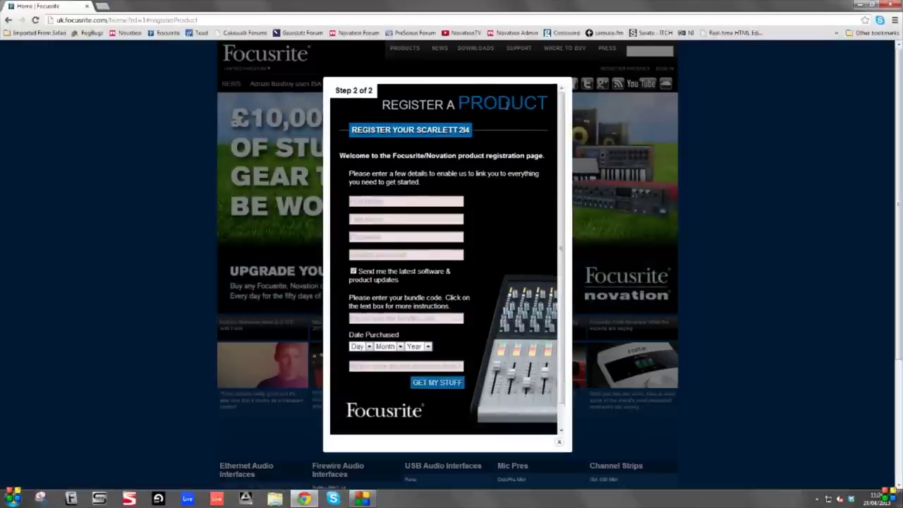
Enter your first and last name, then type the account password and confirm it
{"action": "left_click", "coordinate": [394, 200]}
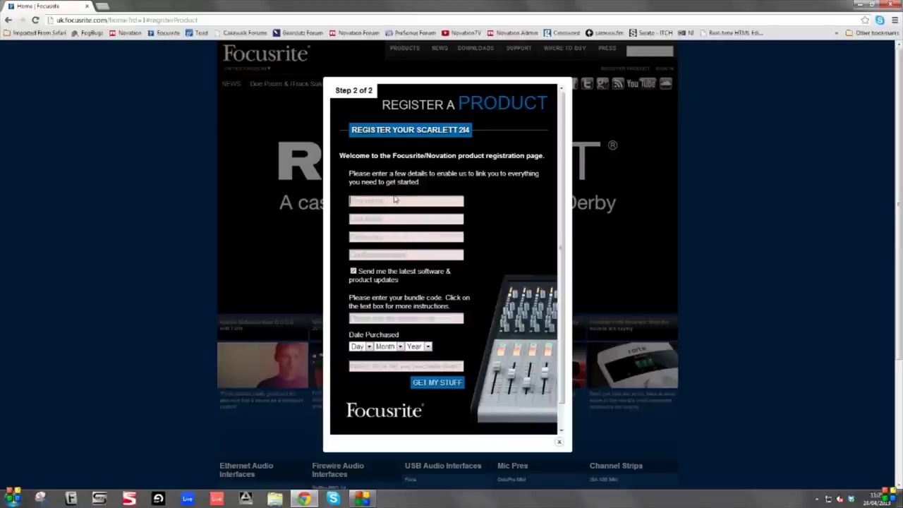
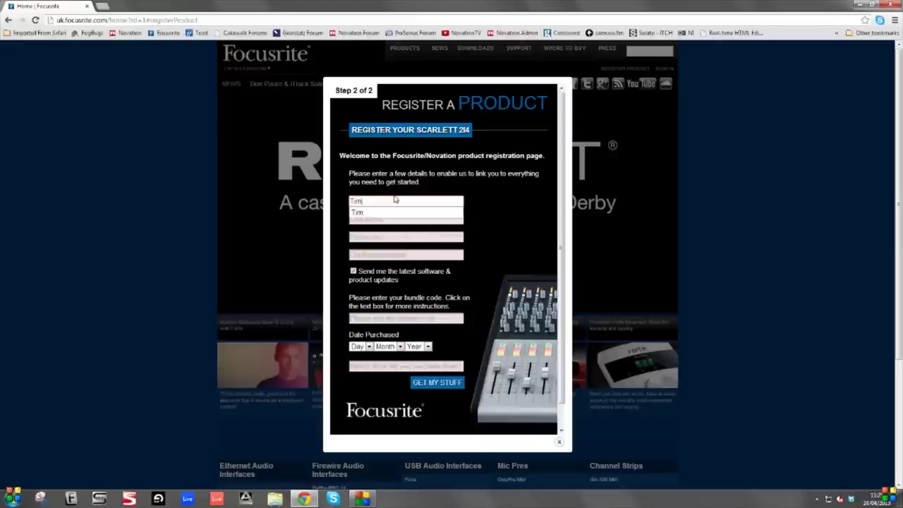
{"action": "key", "text": "Tab"}
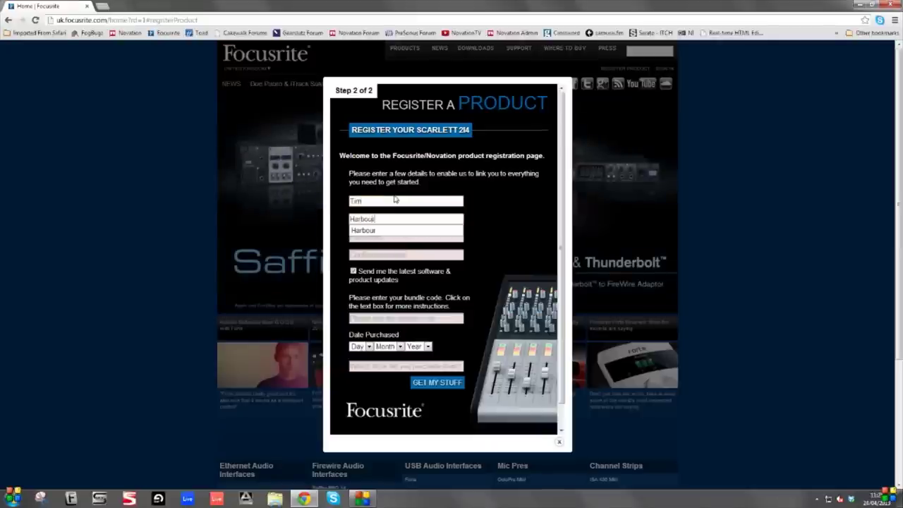
{"action": "key", "text": "Tab"}
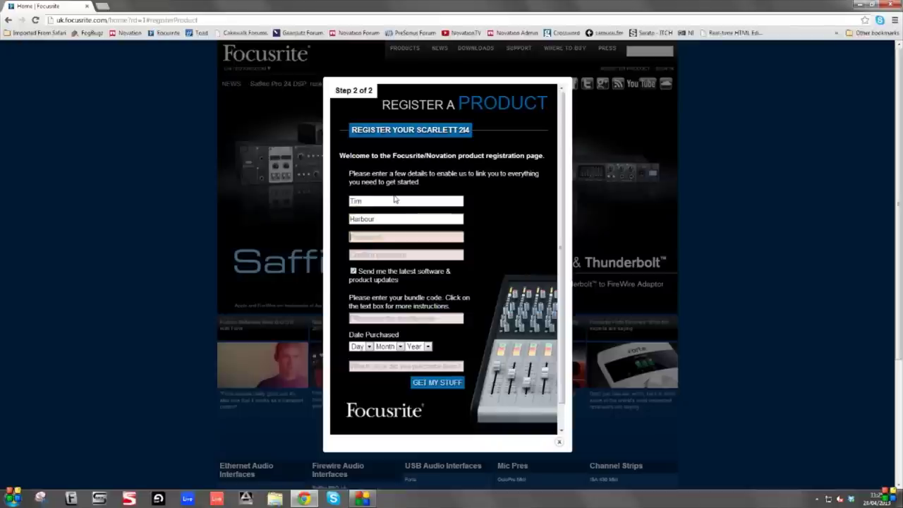
{"action": "type", "text": "t••••••"}
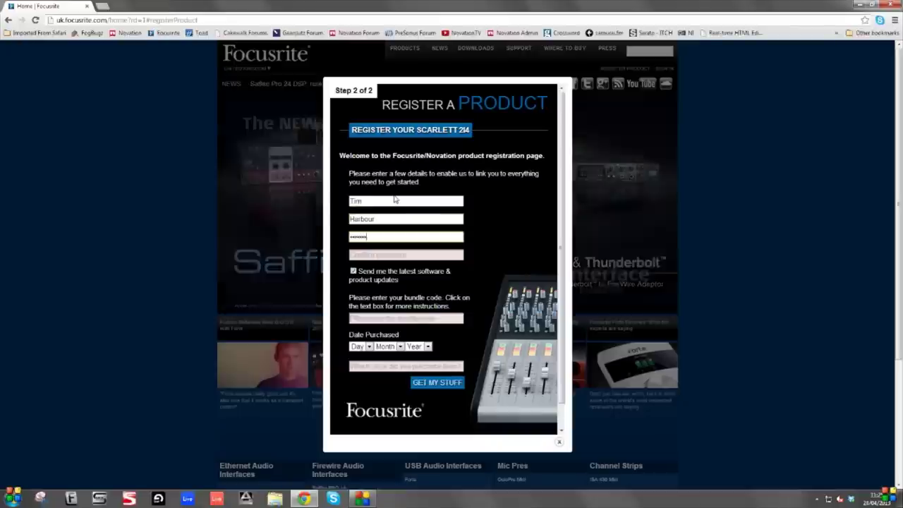
{"action": "key", "text": "Tab"}
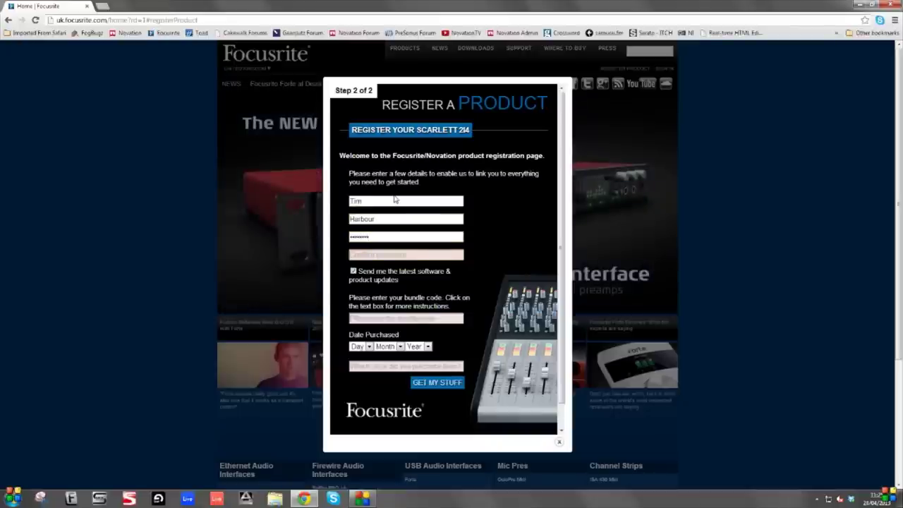
{"action": "type", "text": "•••••••"}
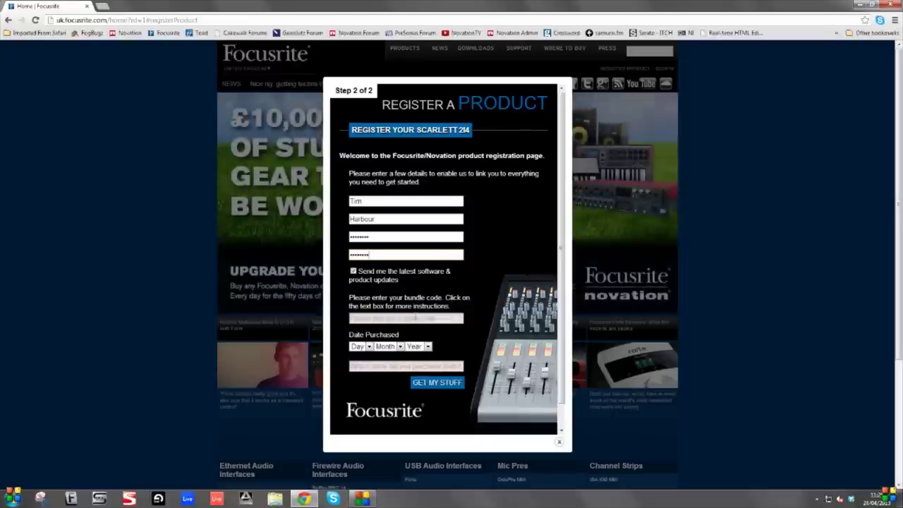
{"action": "left_click", "coordinate": [413, 318]}
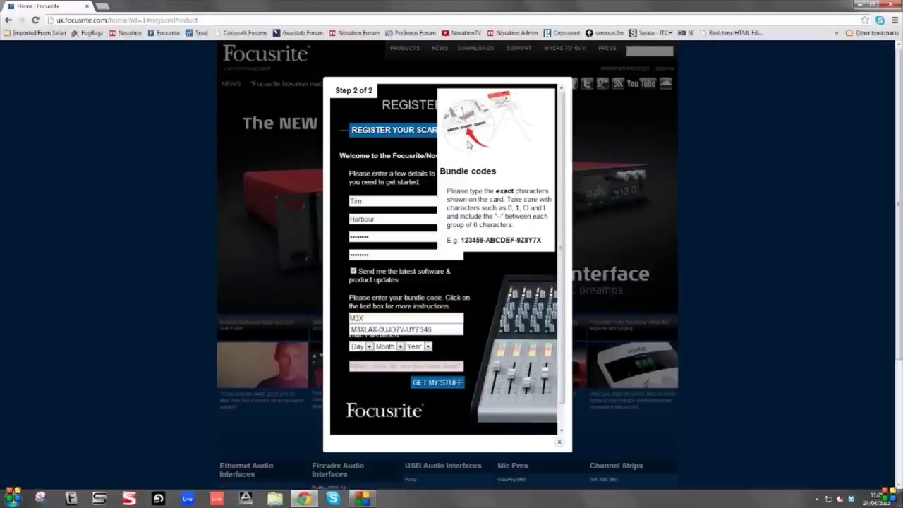
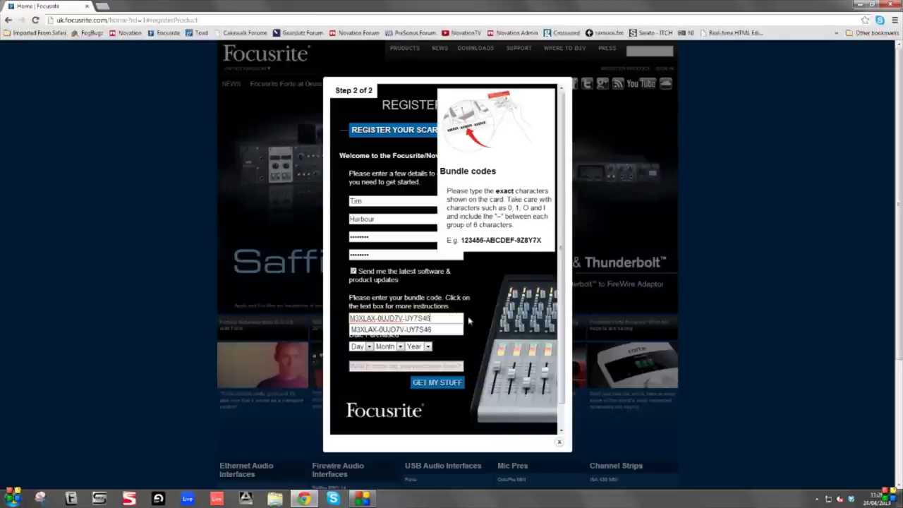
Enter the bundle code printed on the product card and close the suggestions popup
{"action": "left_click", "coordinate": [474, 316]}
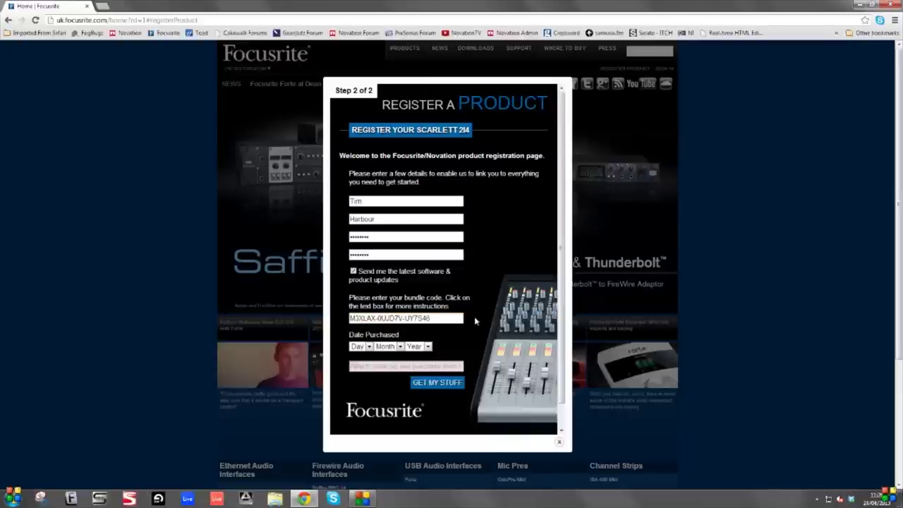
Set the purchase date to Day 12, Month Apr, Year 2013
{"action": "left_click", "coordinate": [363, 347]}
{"action": "left_click", "coordinate": [356, 290]}
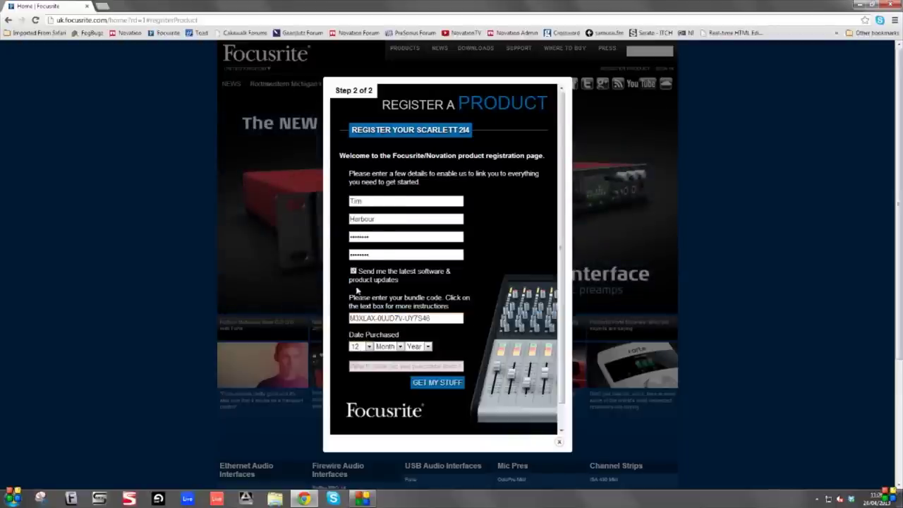
{"action": "left_click", "coordinate": [398, 347]}
{"action": "left_click", "coordinate": [394, 389]}
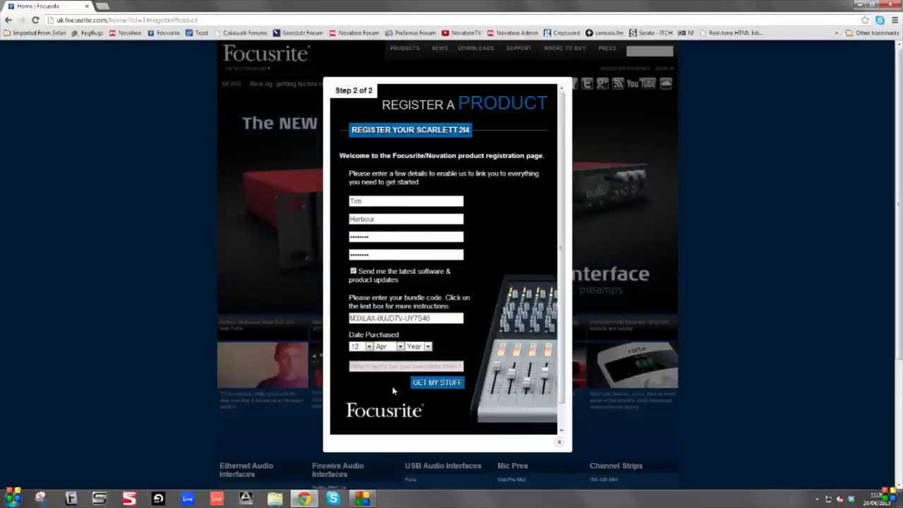
{"action": "left_click", "coordinate": [427, 346]}
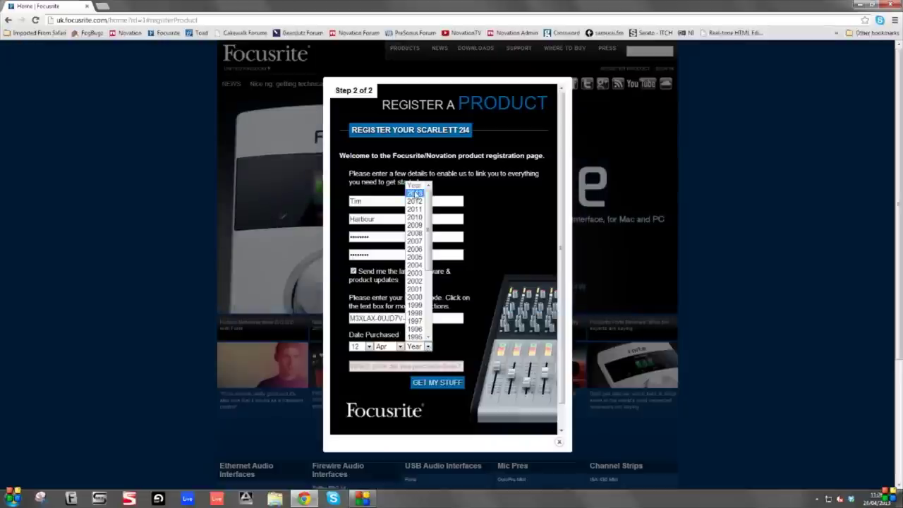
{"action": "left_click", "coordinate": [414, 192]}
{"action": "left_click", "coordinate": [394, 367]}
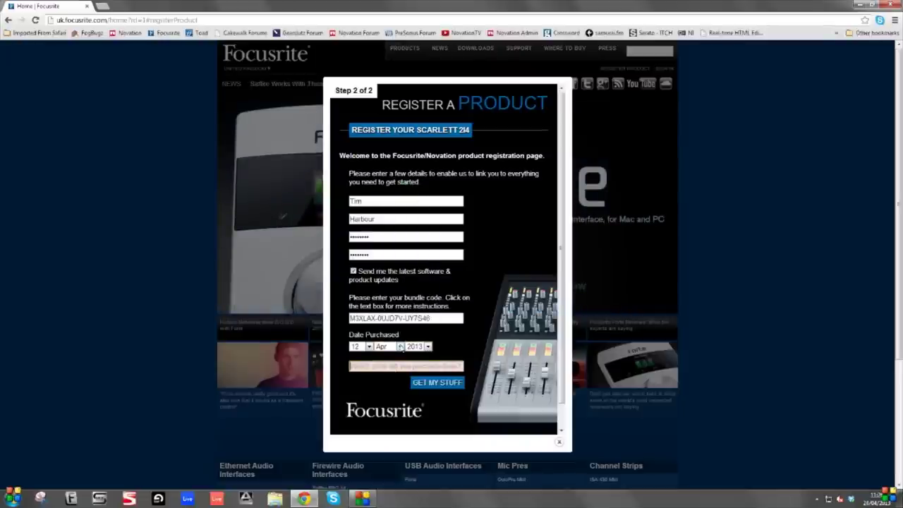
Correct the where-purchased field to read 'Store' and submit the product registration
{"action": "type", "text": "sTORE"}
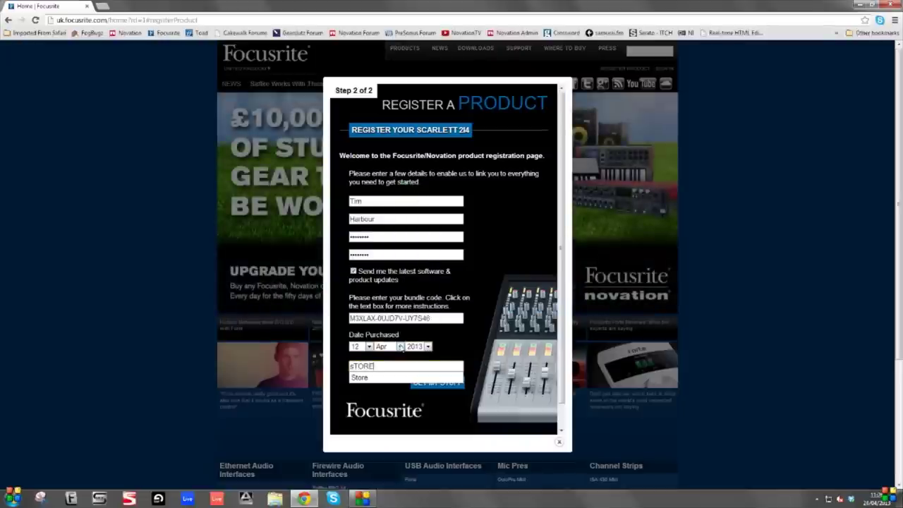
{"action": "key", "text": "BackSpace"}
{"action": "key", "text": "BackSpace"}
{"action": "key", "text": "BackSpace"}
{"action": "key", "text": "BackSpace"}
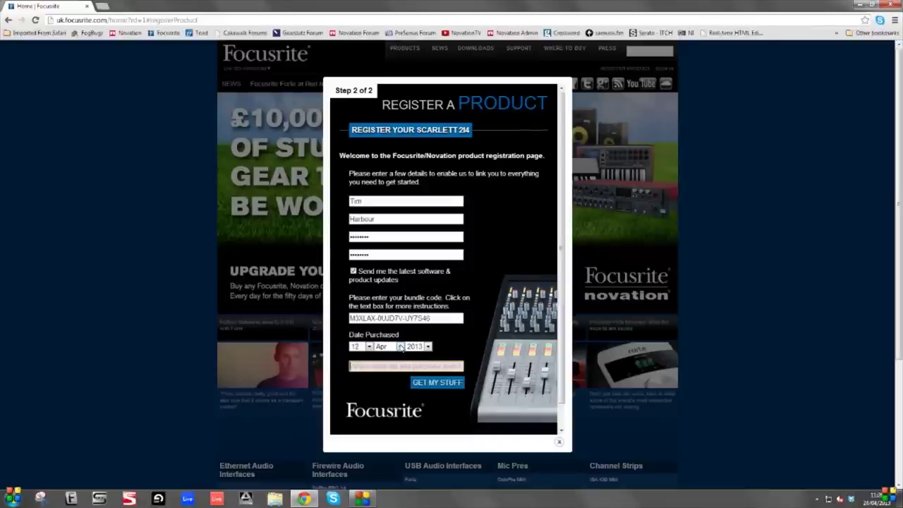
{"action": "key", "text": "Caps_Lock"}
{"action": "type", "text": "Store"}
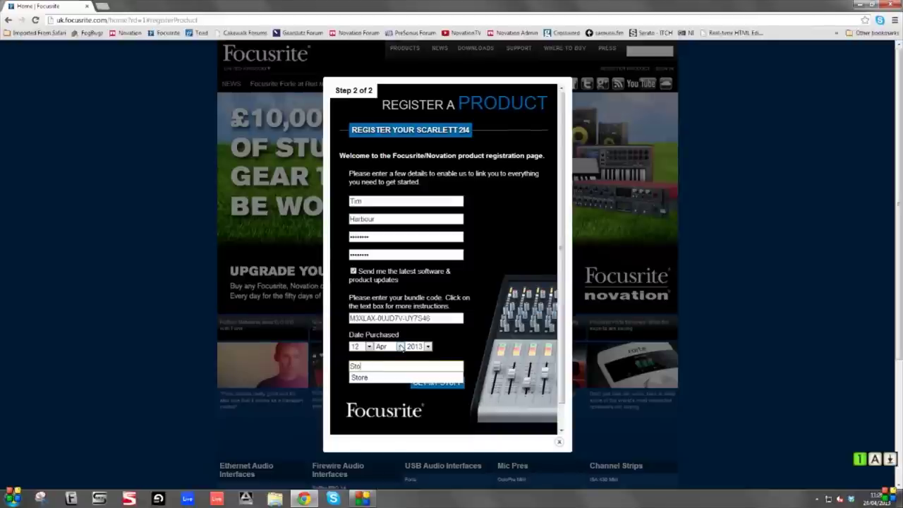
{"action": "left_click", "coordinate": [458, 343]}
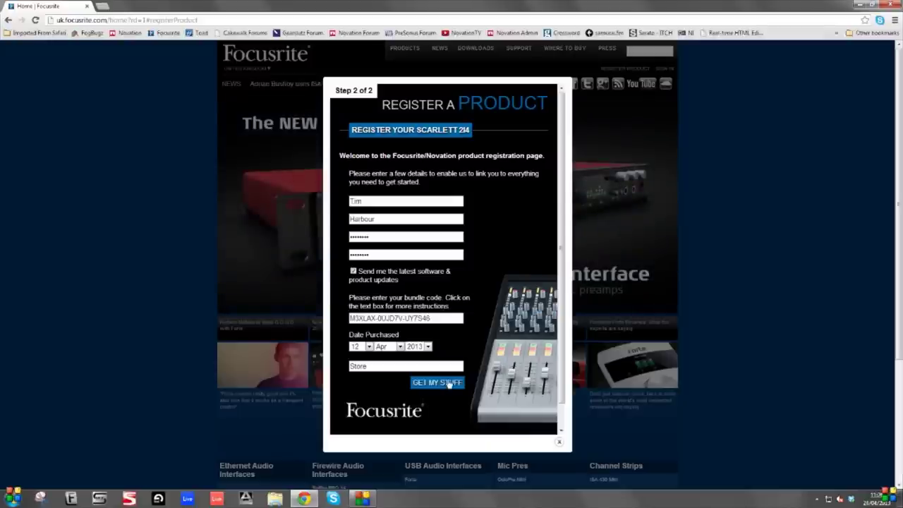
{"action": "left_click", "coordinate": [436, 382]}
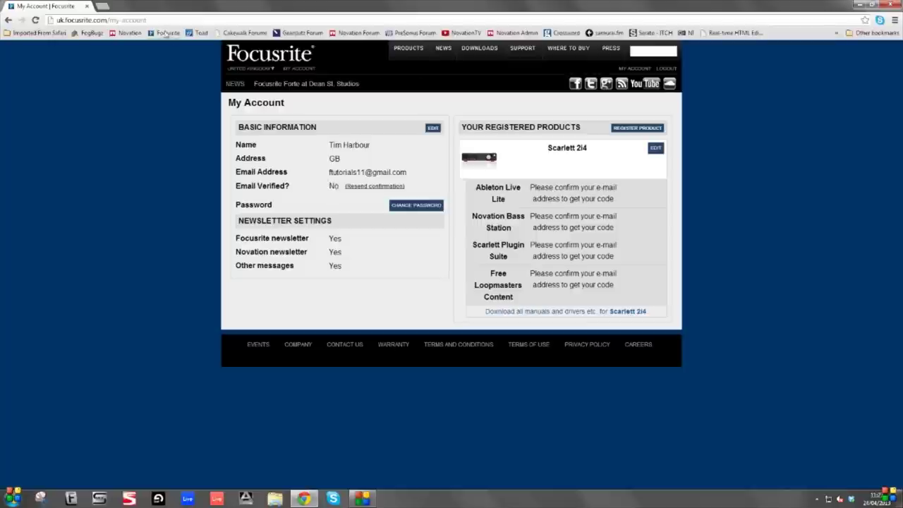
Open a new browser tab
{"action": "left_click", "coordinate": [103, 7]}
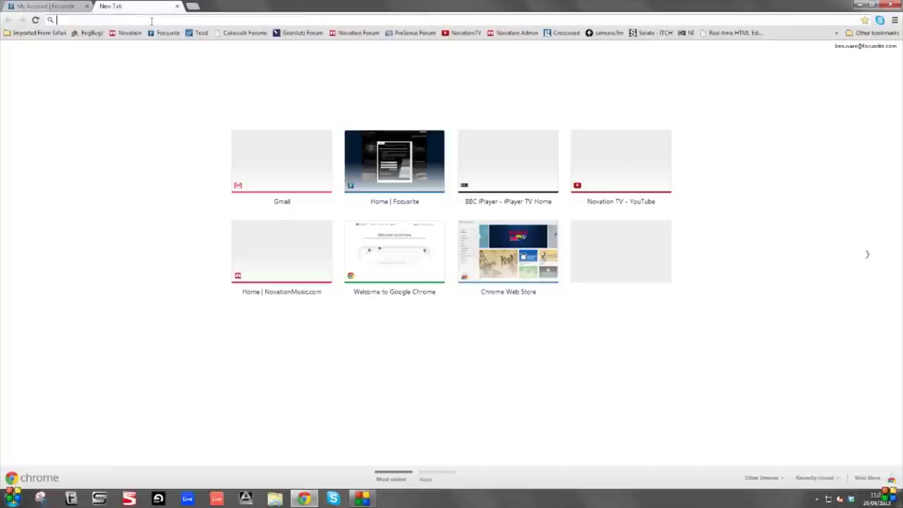
{"action": "type", "text": "www."}
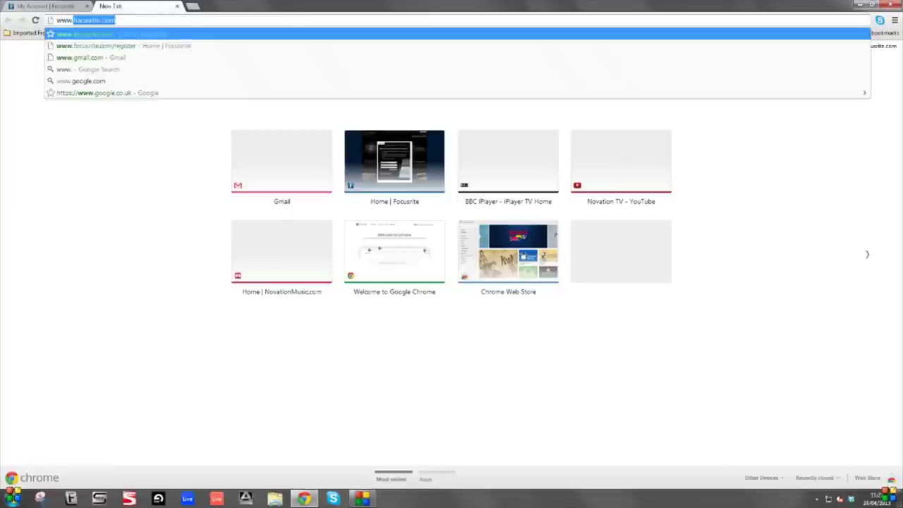
{"action": "type", "text": "gmail.com"}
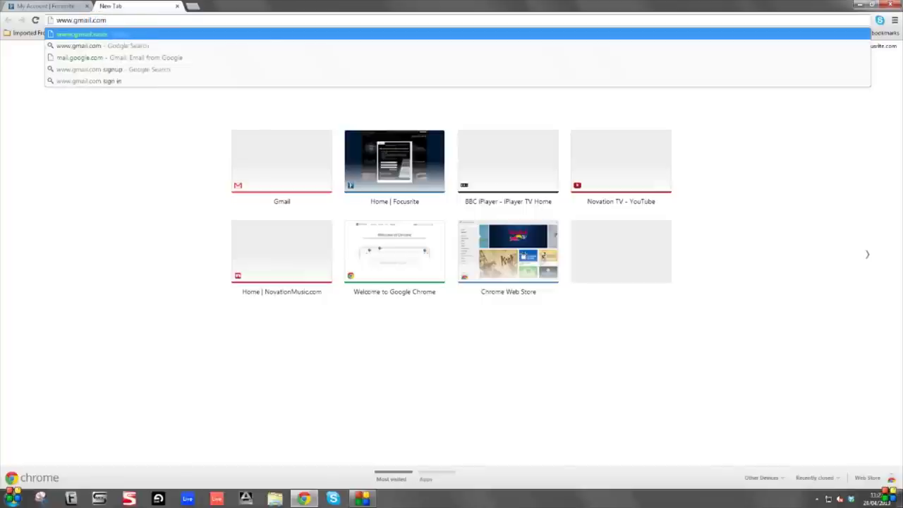
{"action": "key", "text": "Return"}
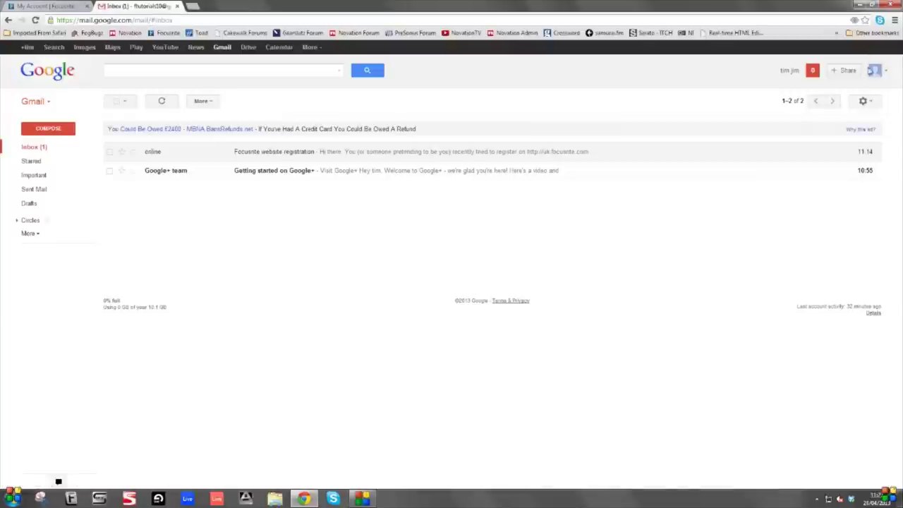
{"action": "left_click", "coordinate": [874, 71]}
{"action": "left_click", "coordinate": [873, 164]}
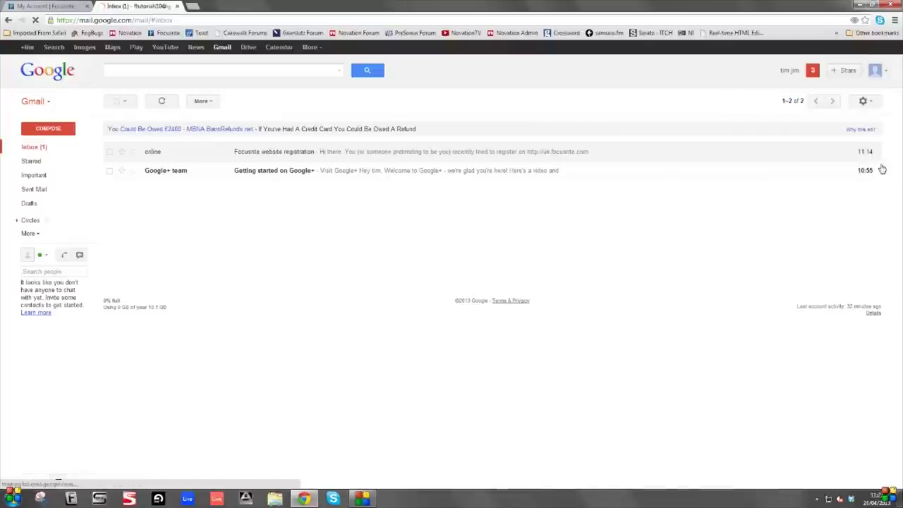
Sign in with the registration account's username and password, then open the Focusrite registration e-mail
{"action": "left_click", "coordinate": [555, 138]}
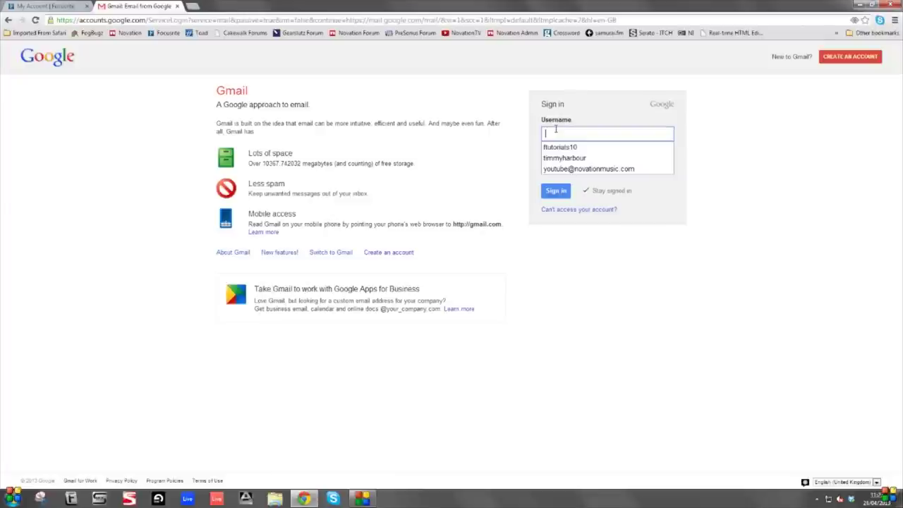
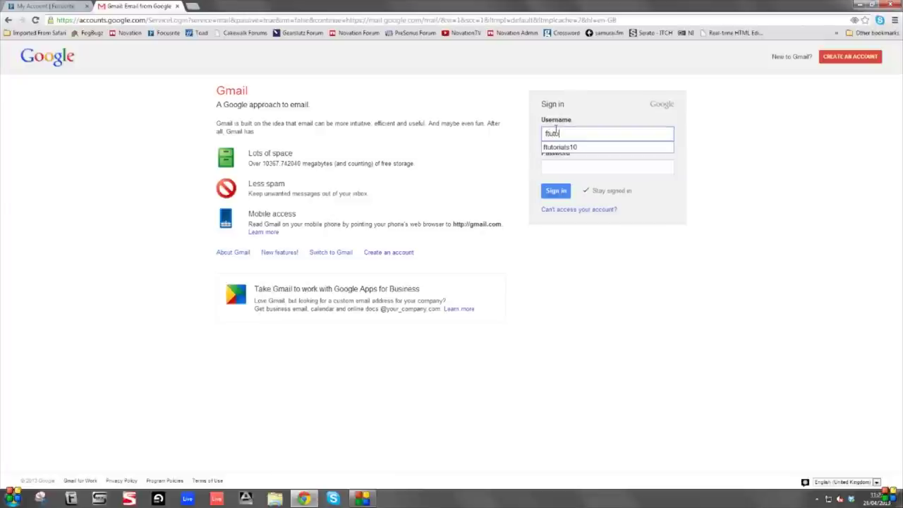
{"action": "key", "text": "Tab"}
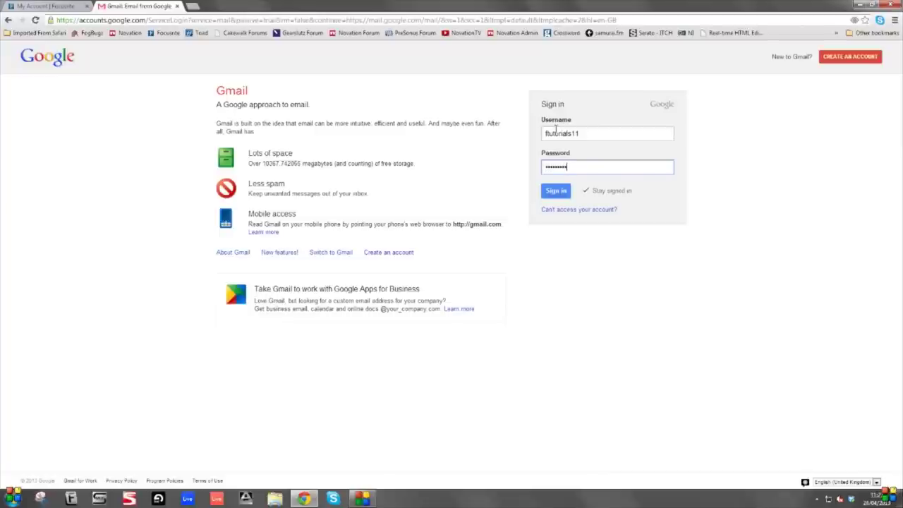
{"action": "left_click", "coordinate": [563, 192]}
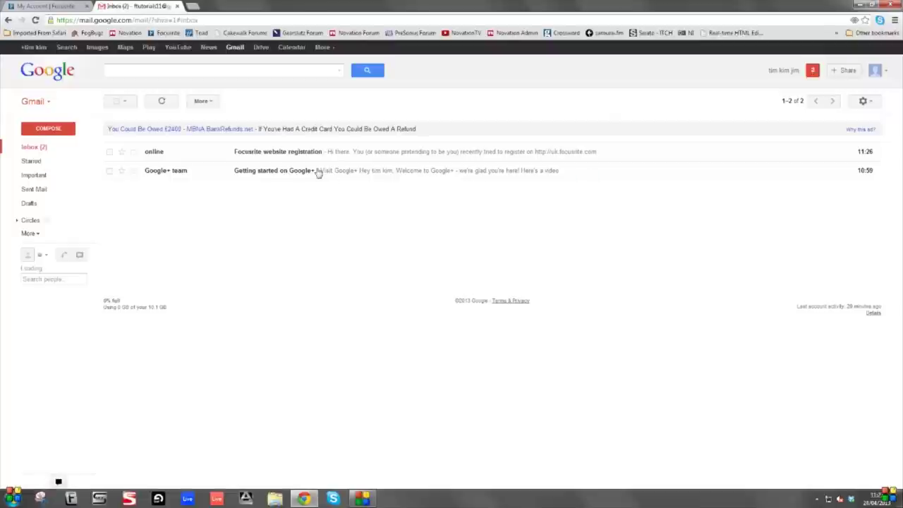
{"action": "left_click", "coordinate": [250, 155]}
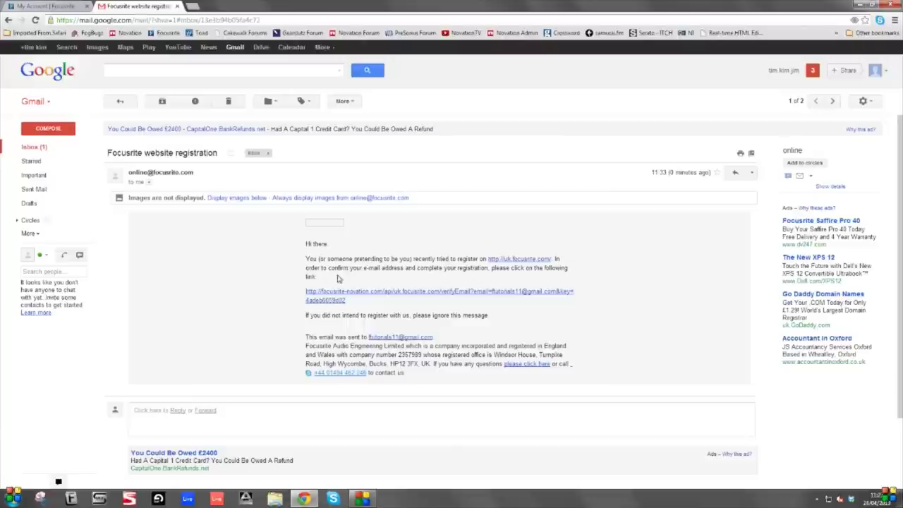
Follow the e-mail confirmation link, then open all downloads for the Scarlett 2i4
{"action": "left_click", "coordinate": [339, 294]}
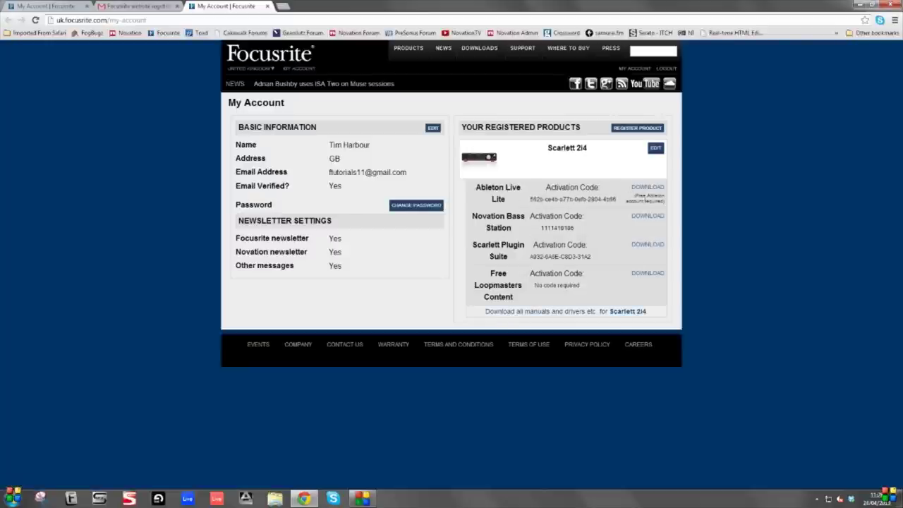
{"action": "left_click", "coordinate": [528, 311]}
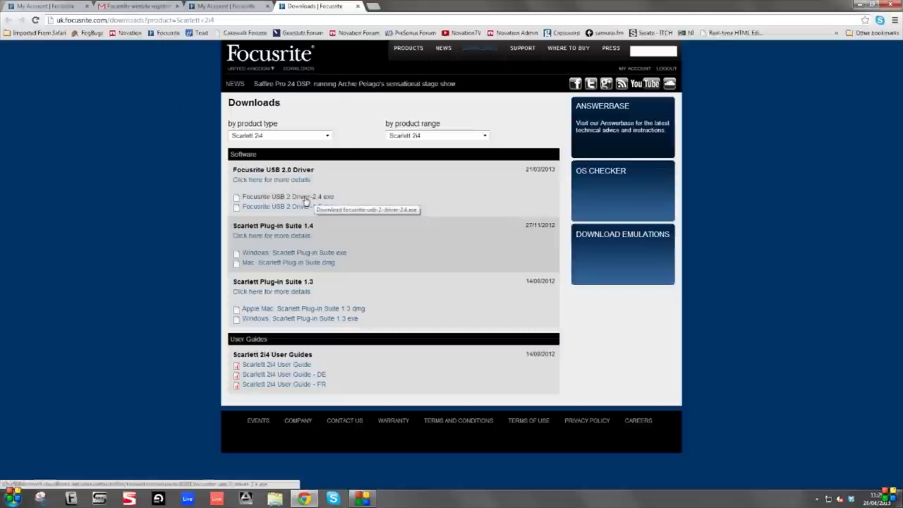
Download the Focusrite USB 2 Driver-2.4 installer from the Scarlett 2i4 downloads page
{"action": "left_click", "coordinate": [305, 200]}
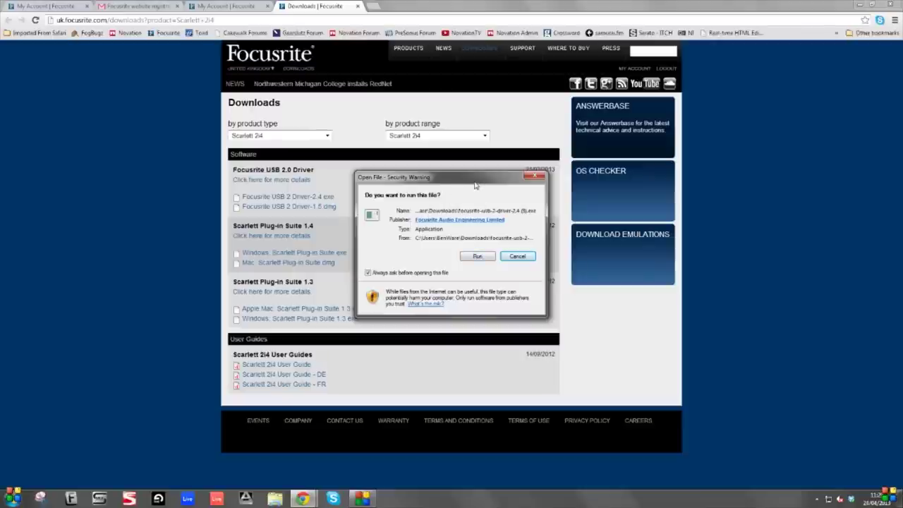
Check the Computer window, then run the downloaded Focusrite USB 2 Driver-2.4.exe installer
{"action": "left_click", "coordinate": [13, 498]}
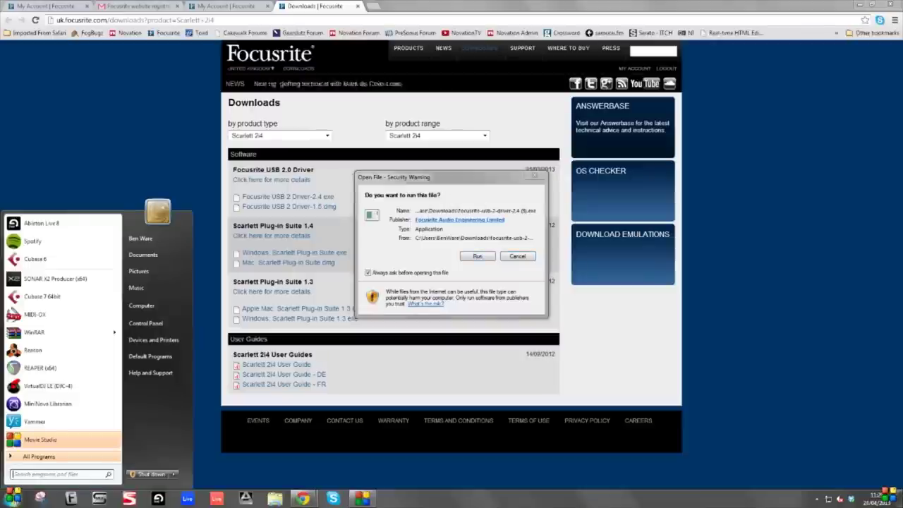
{"action": "left_click", "coordinate": [142, 306]}
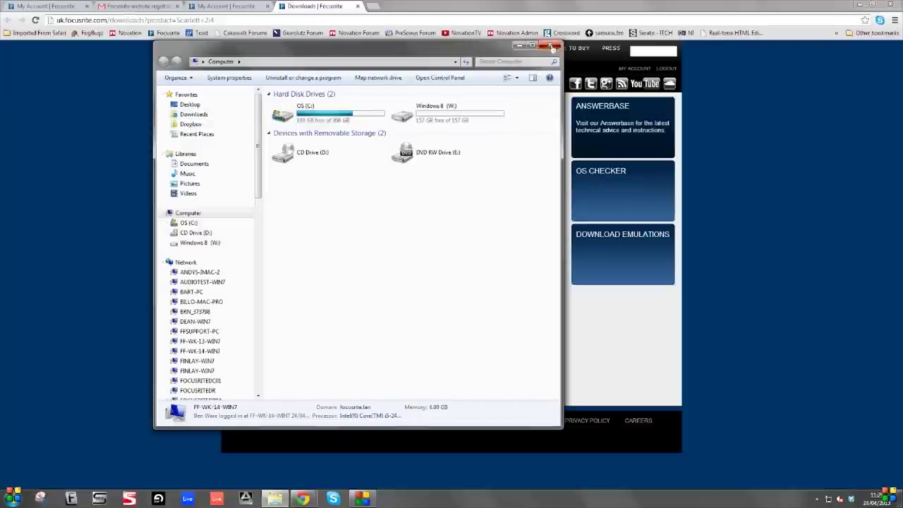
{"action": "left_click", "coordinate": [551, 45]}
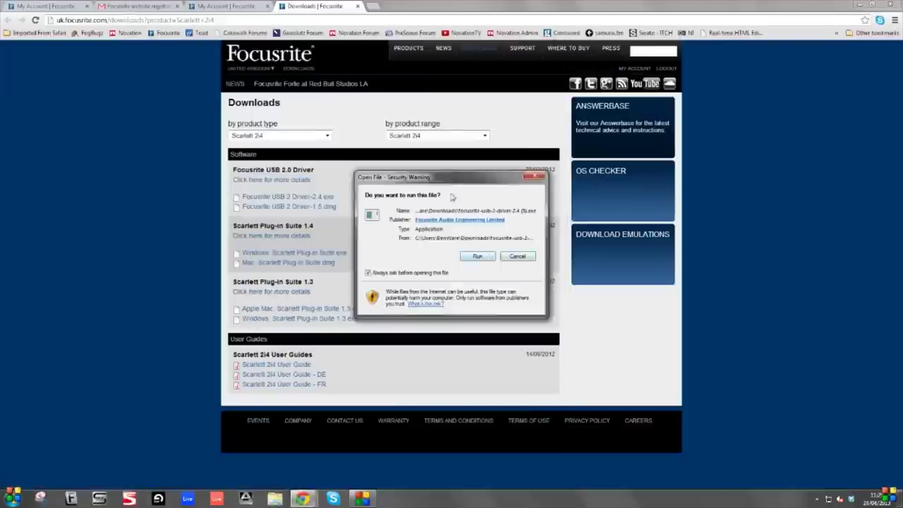
{"action": "left_click", "coordinate": [477, 258]}
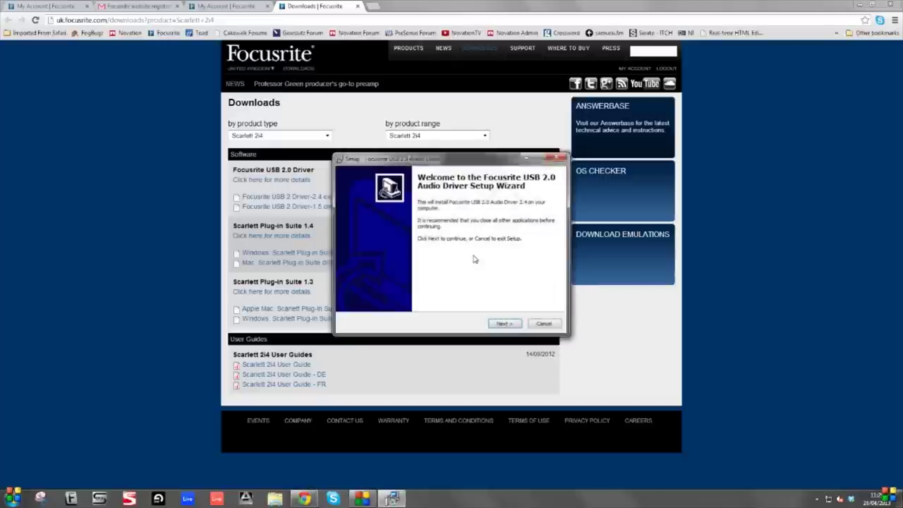
Keep the default Program Files destination and Start Menu folder, and start the driver installation
{"action": "left_click", "coordinate": [504, 324]}
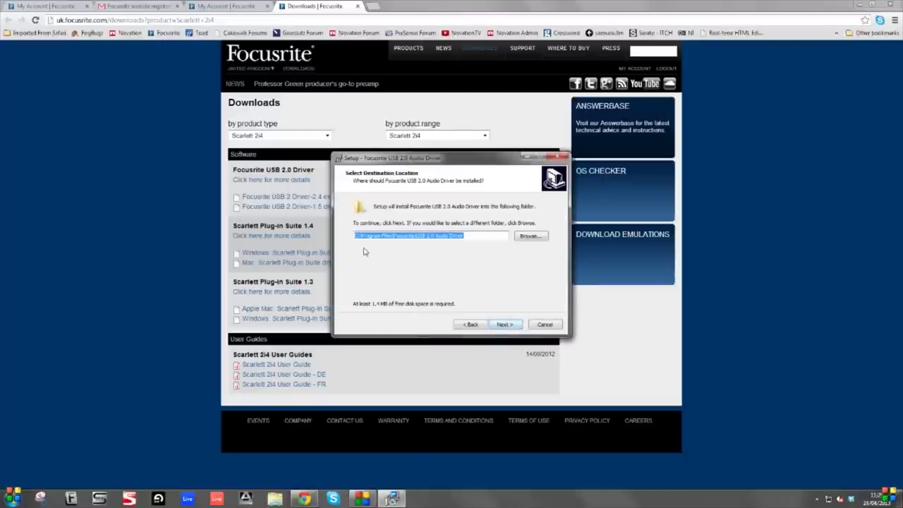
{"action": "left_click", "coordinate": [479, 235]}
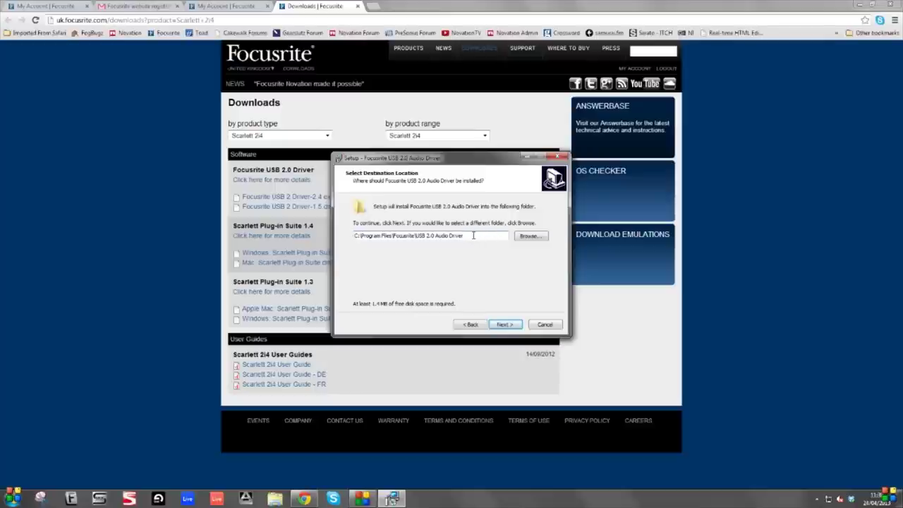
{"action": "left_click_drag", "start_coordinate": [474, 236], "coordinate": [345, 236]}
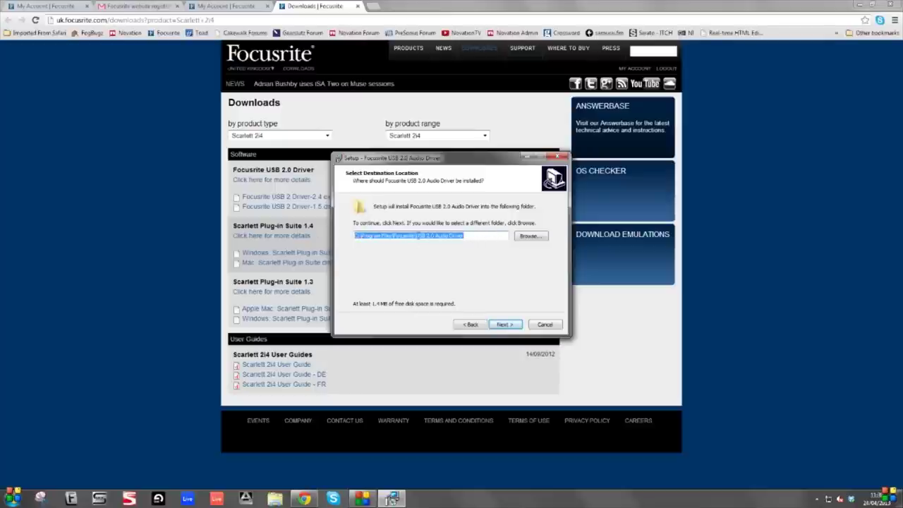
{"action": "left_click", "coordinate": [485, 235]}
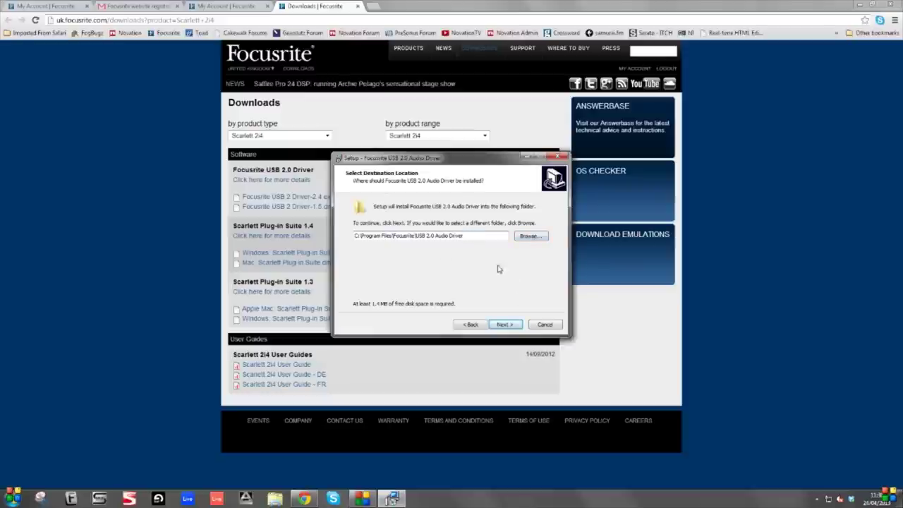
{"action": "left_click", "coordinate": [505, 324]}
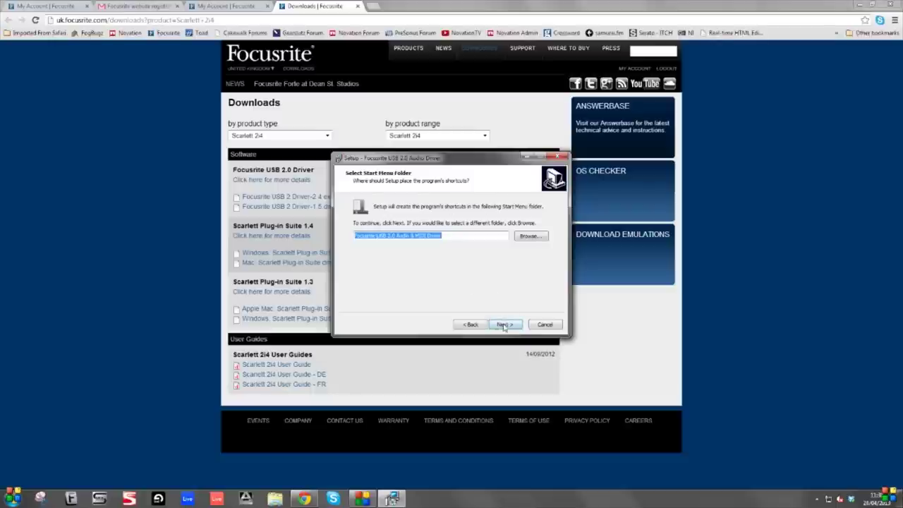
{"action": "left_click", "coordinate": [503, 324]}
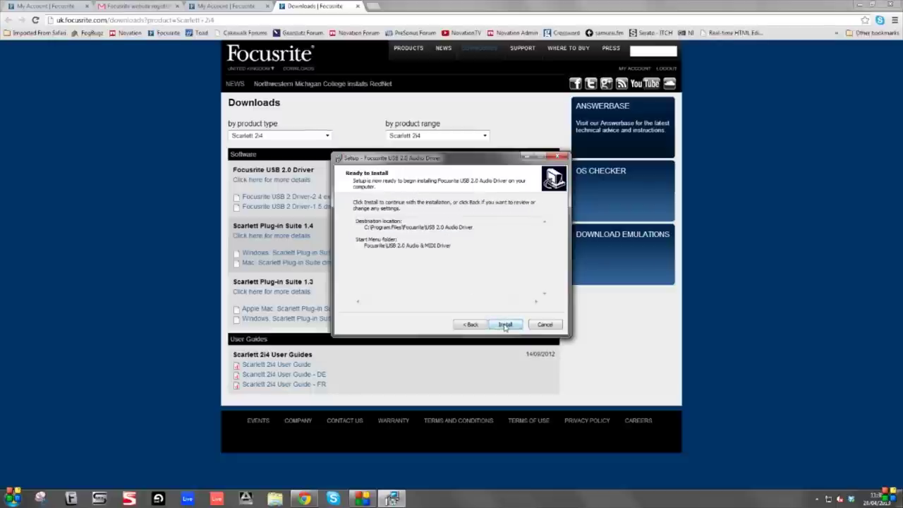
{"action": "left_click", "coordinate": [505, 325]}
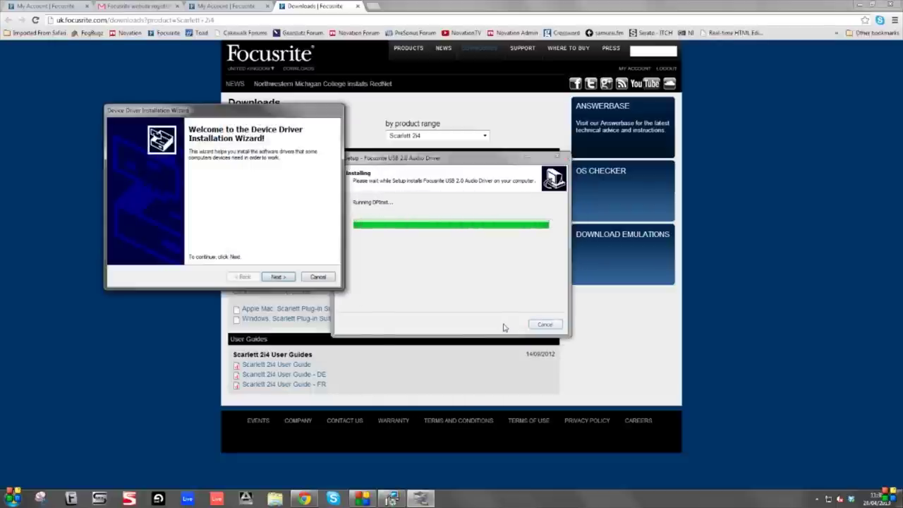
Complete the Device Driver Installation Wizard, close the driver setup, and return to My Account
{"action": "left_click_drag", "start_coordinate": [244, 117], "coordinate": [460, 156]}
{"action": "left_click", "coordinate": [495, 317]}
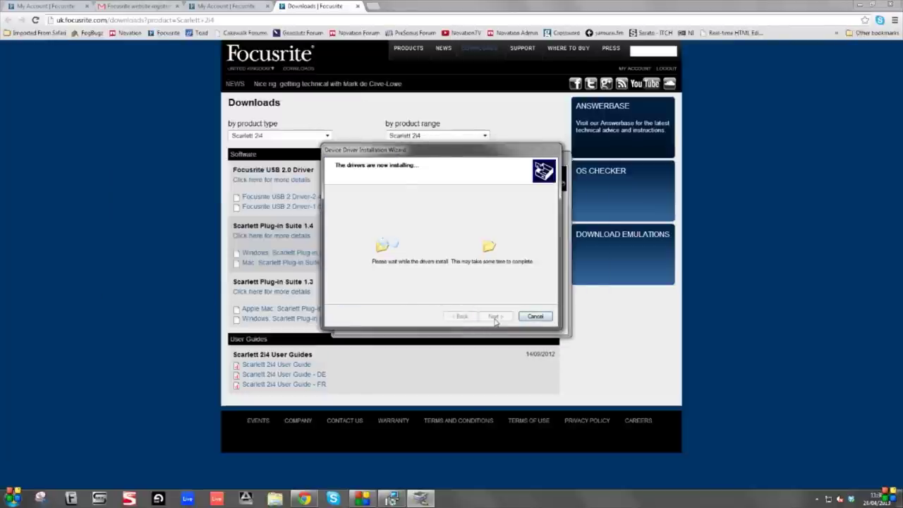
{"action": "left_click", "coordinate": [495, 316]}
{"action": "left_click", "coordinate": [502, 323]}
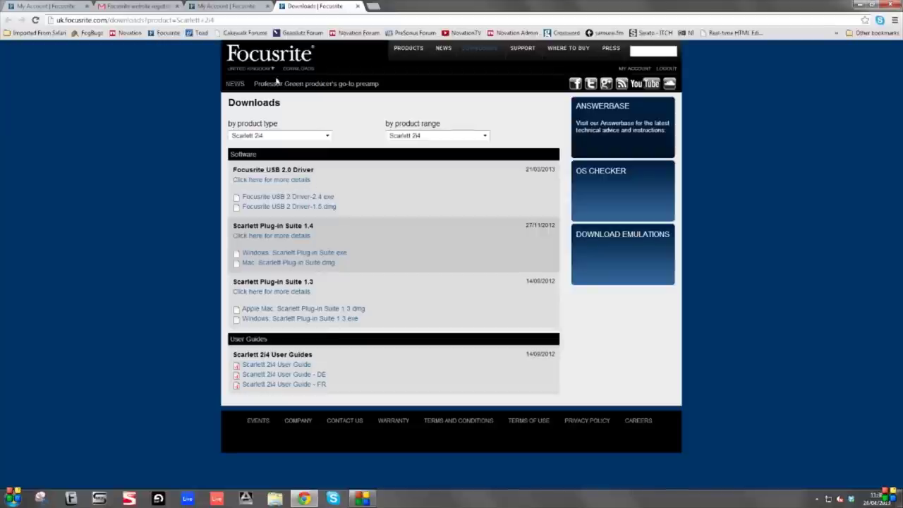
{"action": "left_click", "coordinate": [232, 7]}
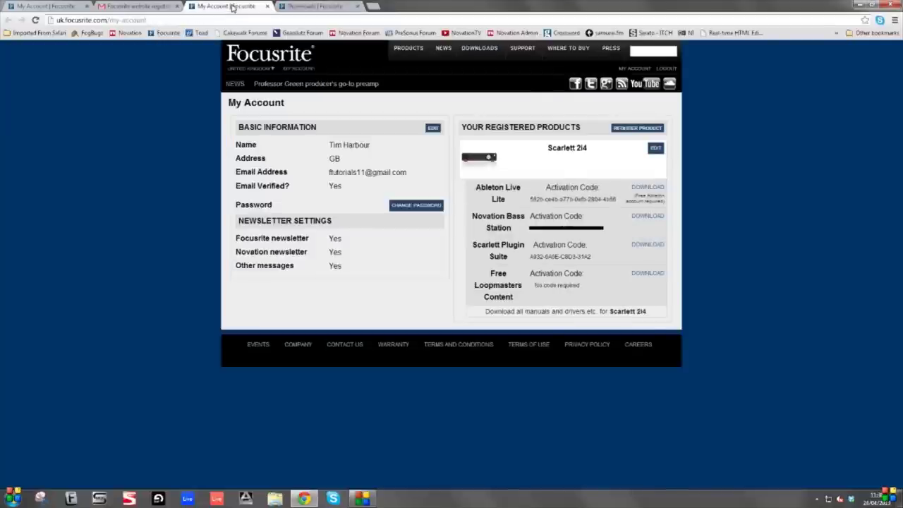
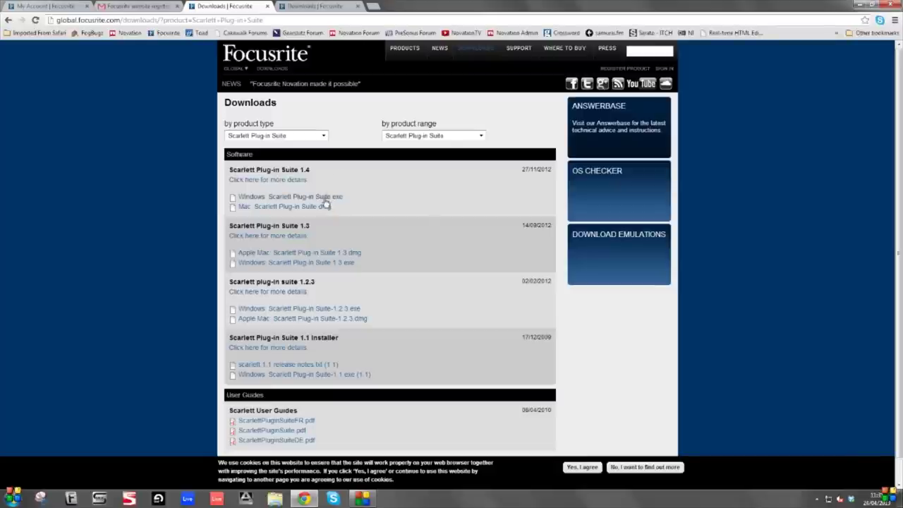
Download the Windows Scarlett Plug-in Suite 1.4 installer and run it from the security warning
{"action": "left_click", "coordinate": [317, 198]}
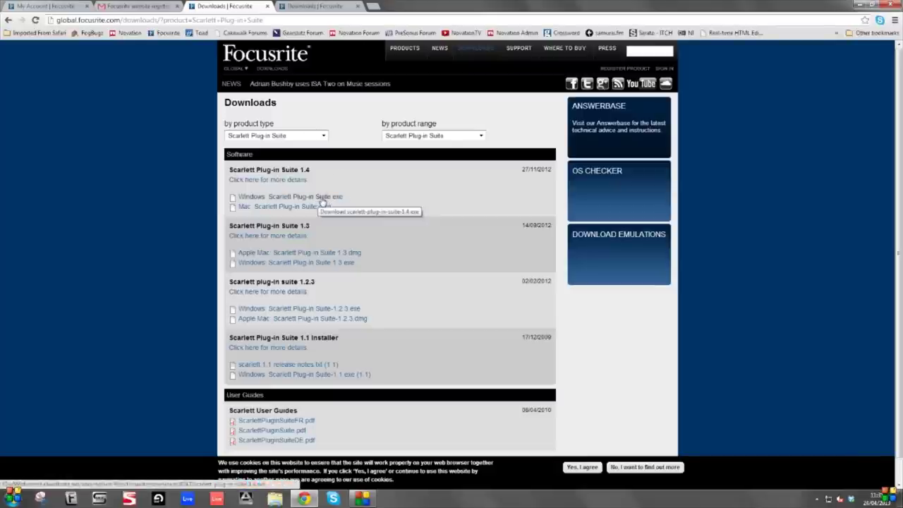
{"action": "left_click", "coordinate": [323, 197]}
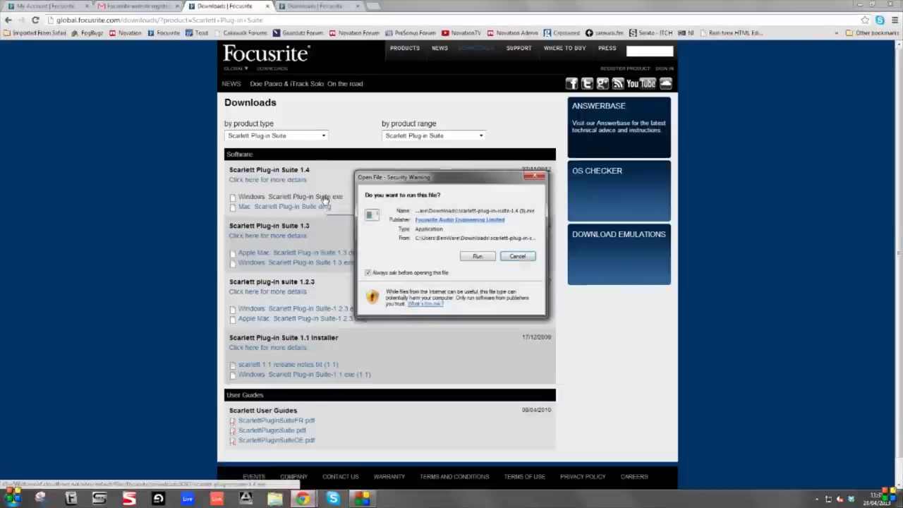
{"action": "left_click_drag", "start_coordinate": [438, 176], "coordinate": [423, 168]}
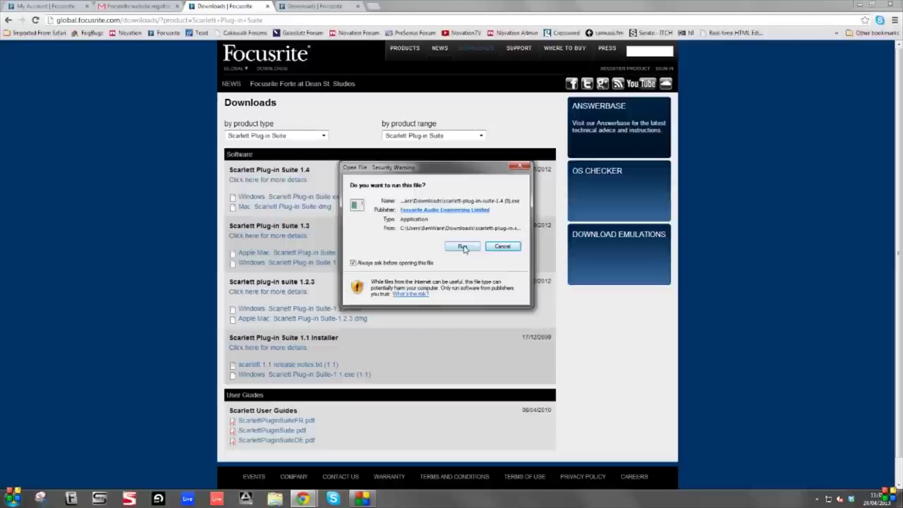
{"action": "left_click", "coordinate": [462, 247]}
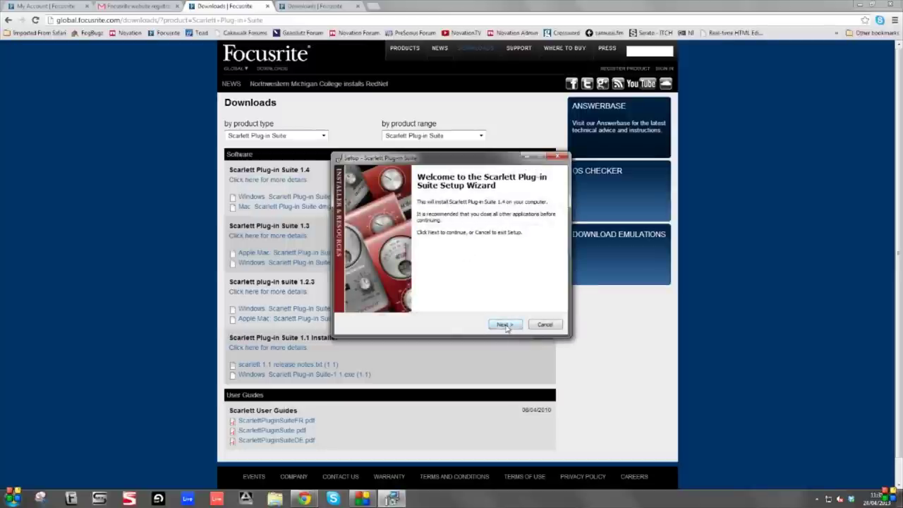
Install the Scarlett Plug-in Suite to the default folder, adding RTAS alongside VST x86 and x64
{"action": "left_click", "coordinate": [507, 326]}
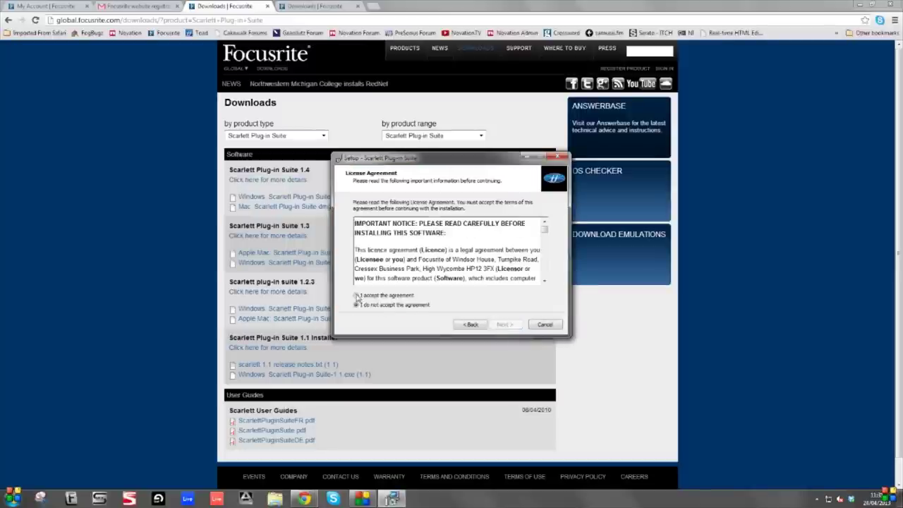
{"action": "left_click", "coordinate": [356, 296]}
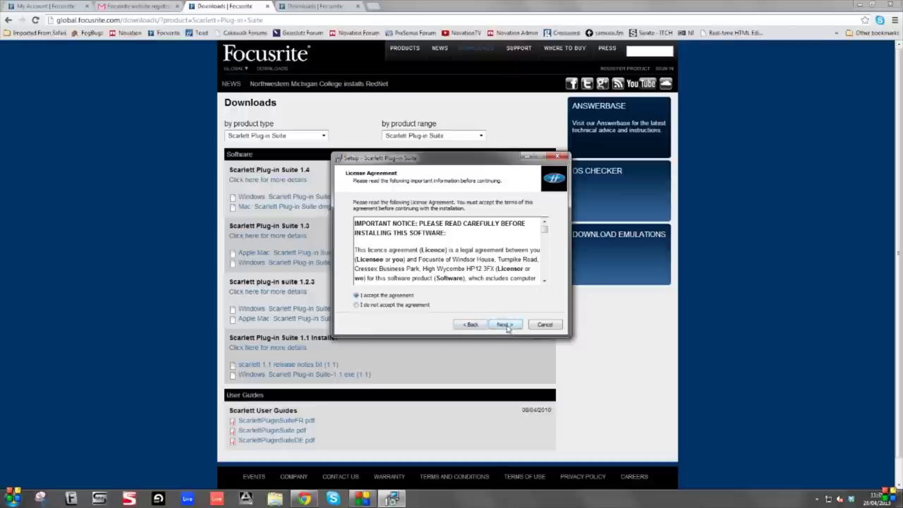
{"action": "left_click", "coordinate": [503, 325]}
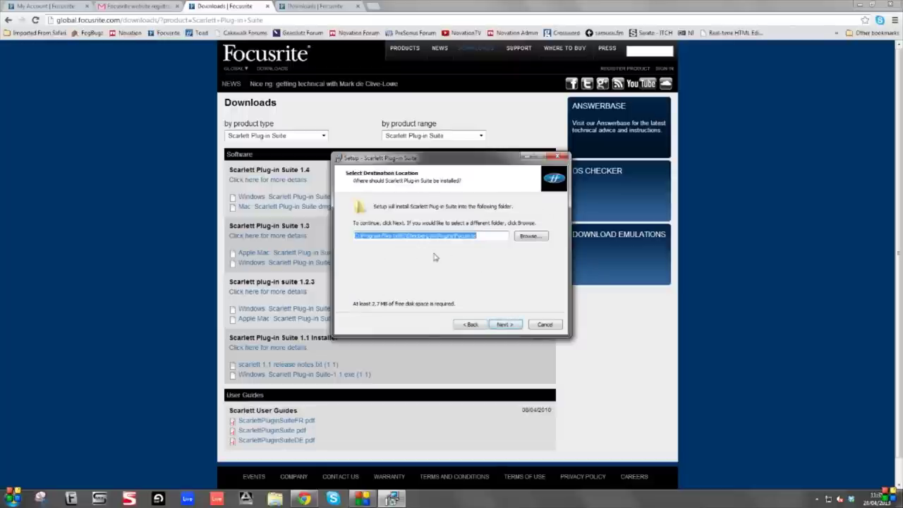
{"action": "left_click", "coordinate": [503, 324]}
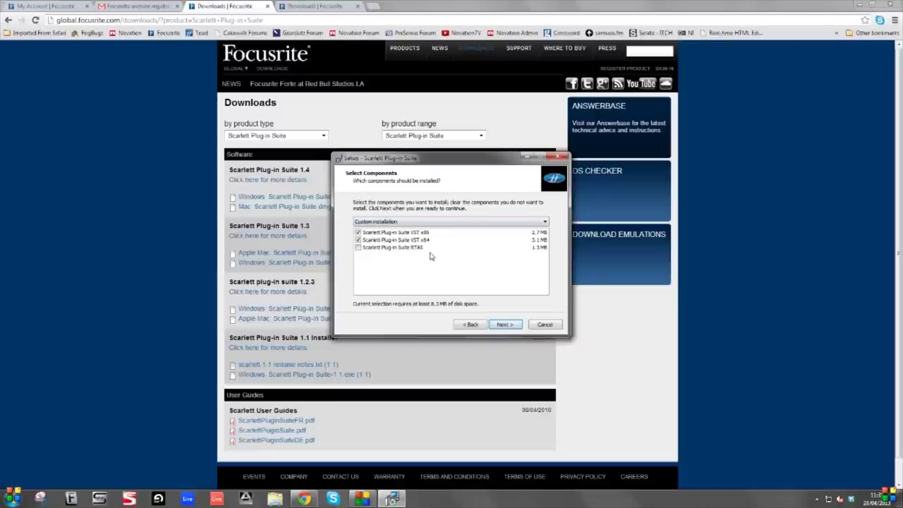
{"action": "left_click", "coordinate": [358, 248]}
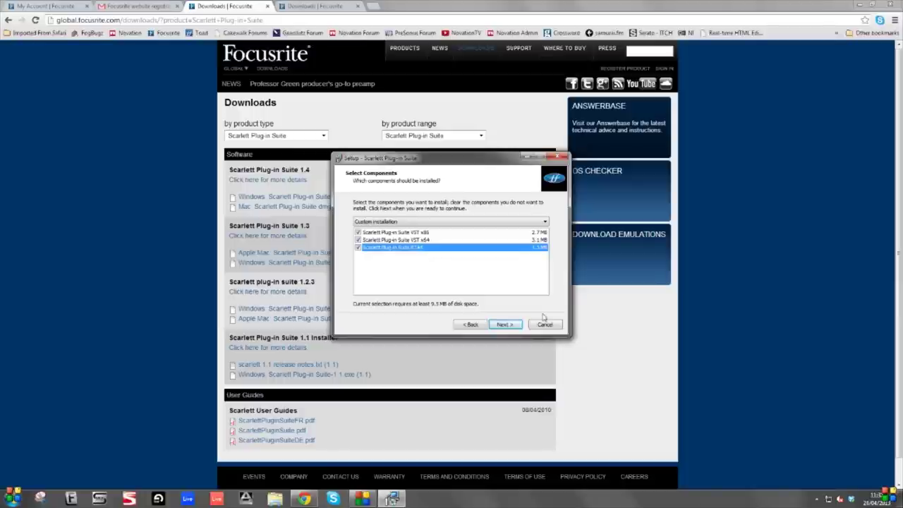
{"action": "left_click", "coordinate": [503, 325]}
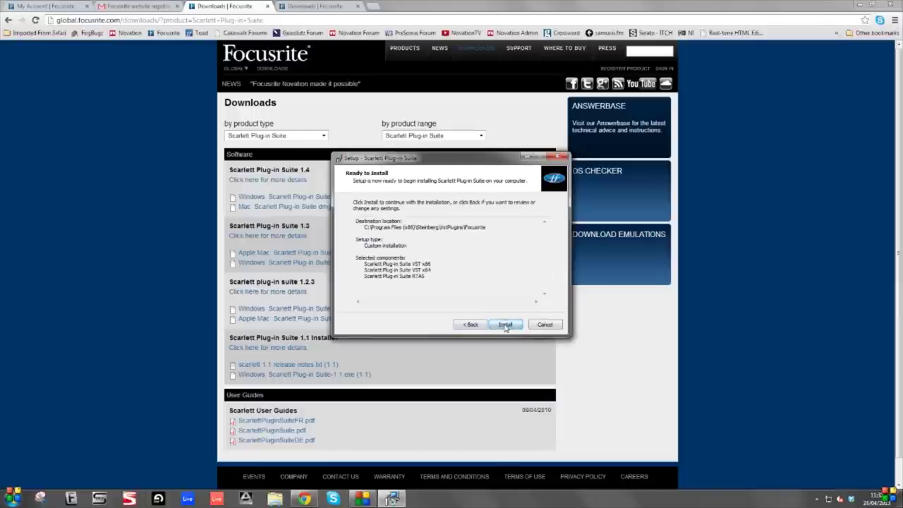
{"action": "left_click", "coordinate": [504, 325]}
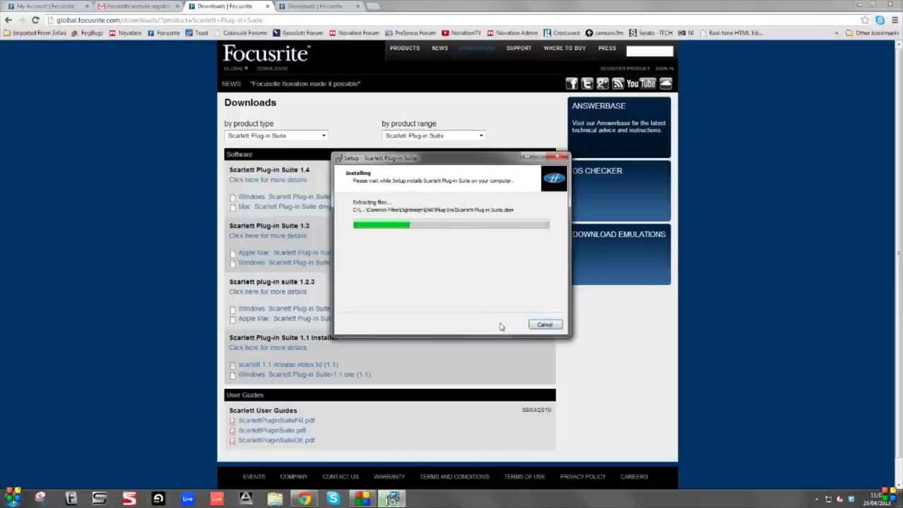
{"action": "left_click", "coordinate": [506, 324]}
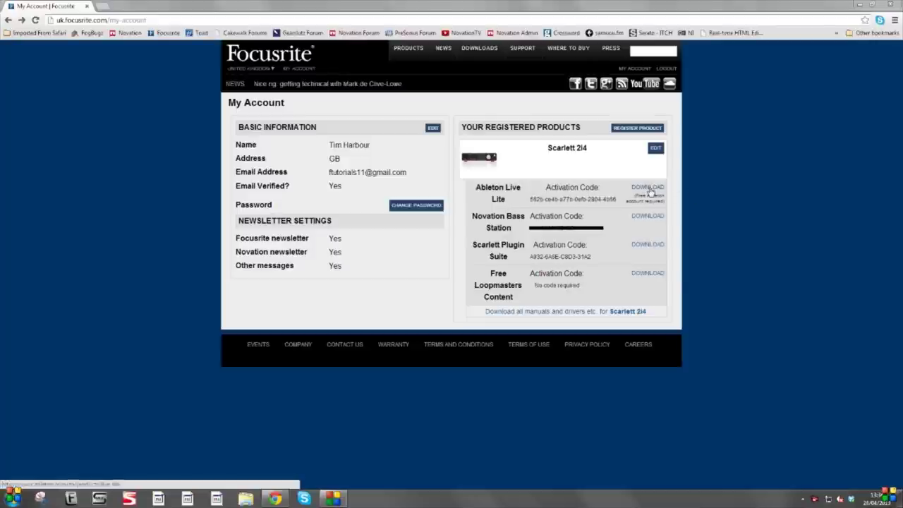
Open the Ableton Live Lite download link in a new tab and switch to it
{"action": "right_click", "coordinate": [649, 188]}
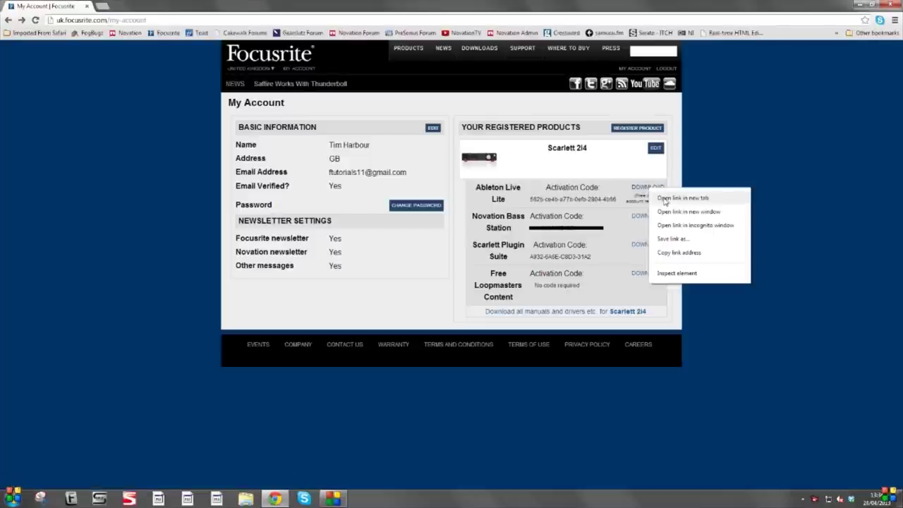
{"action": "left_click", "coordinate": [666, 200]}
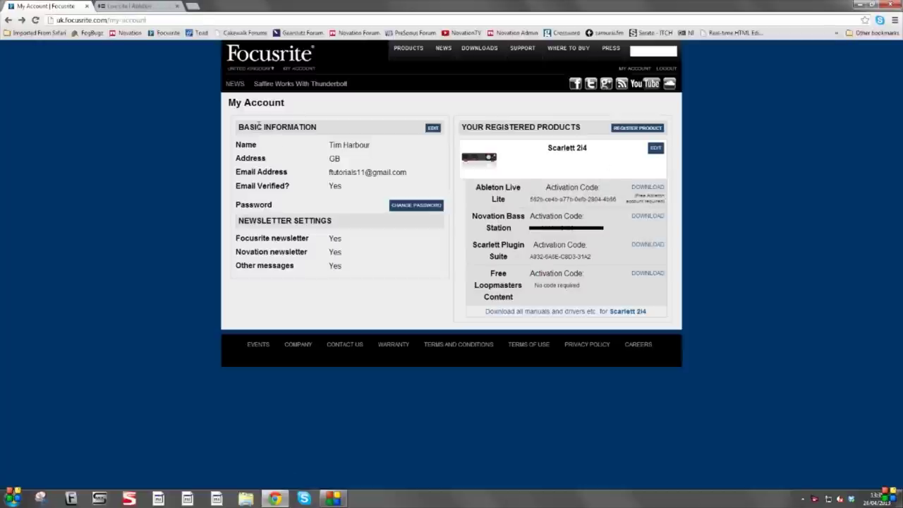
{"action": "left_click", "coordinate": [139, 7]}
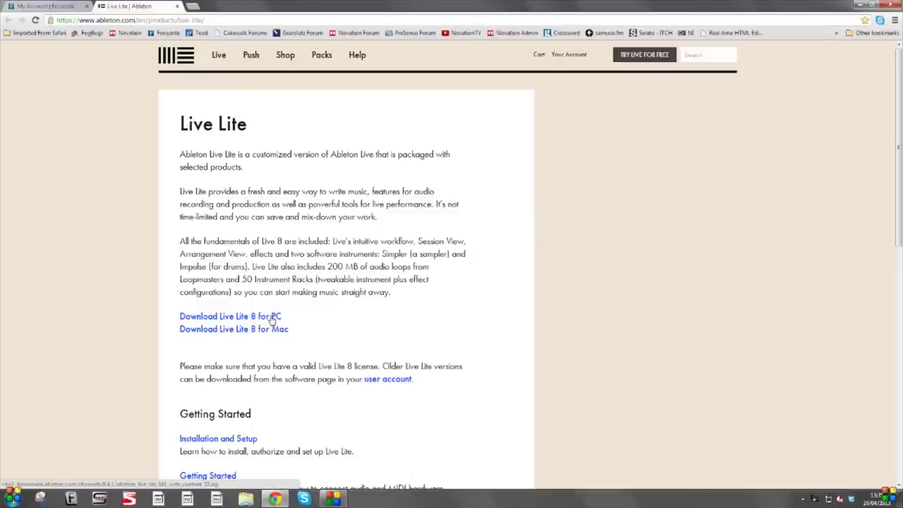
Download Live Lite 8 for PC and open the finished ableton_live_lite_841_with_content_32.zip
{"action": "left_click", "coordinate": [229, 319]}
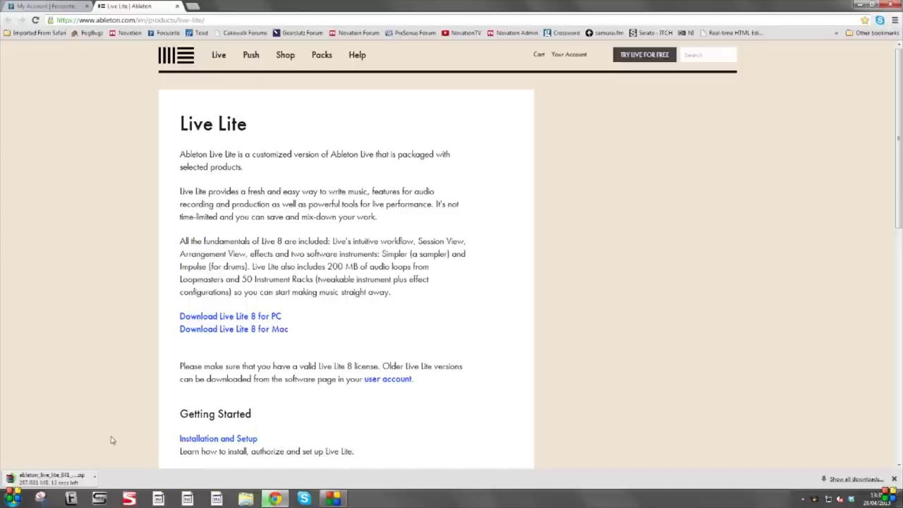
{"action": "left_click", "coordinate": [13, 498]}
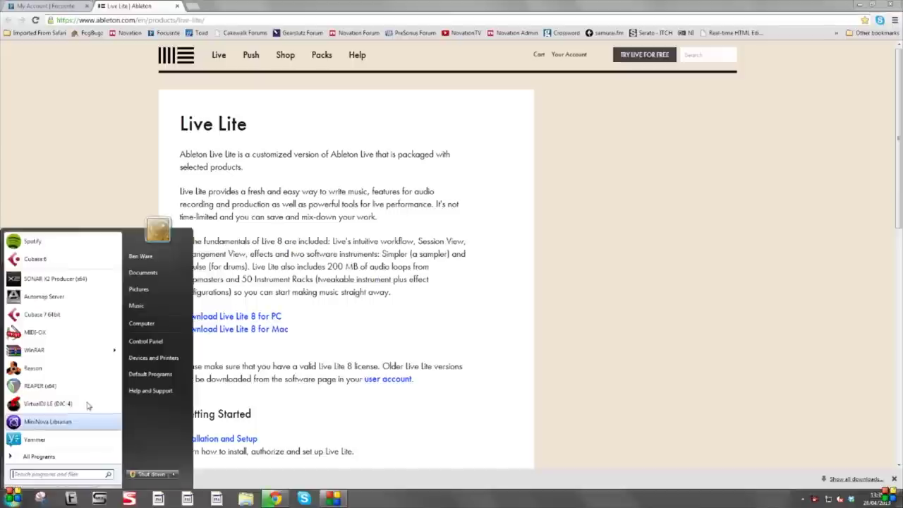
{"action": "left_click", "coordinate": [142, 324]}
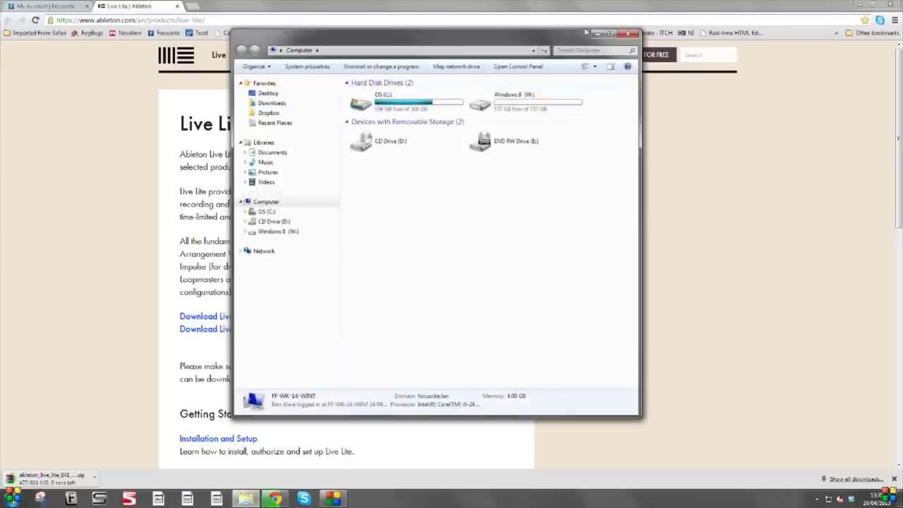
{"action": "left_click", "coordinate": [633, 37]}
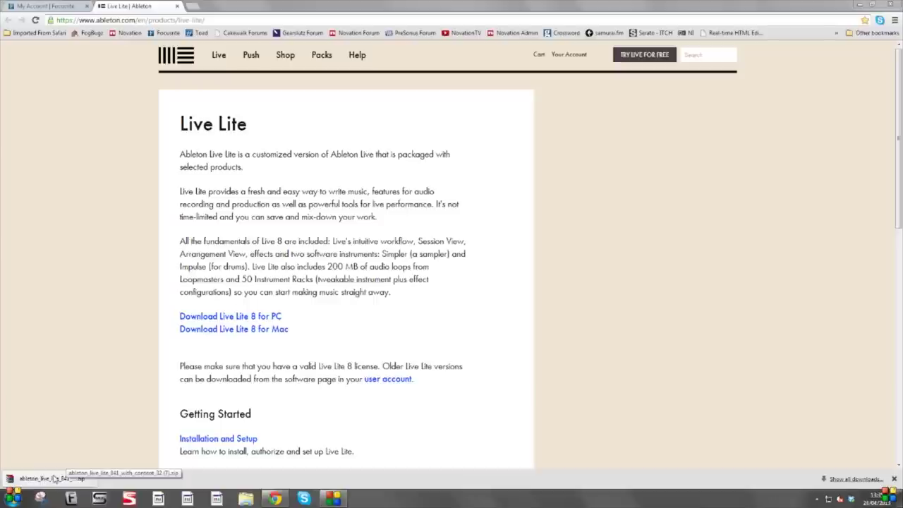
{"action": "left_click", "coordinate": [61, 477]}
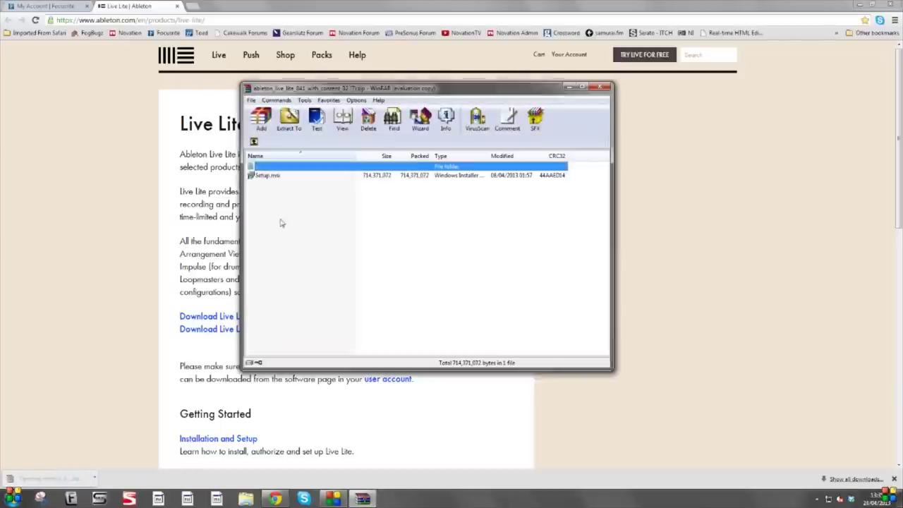
Dismiss the WinRAR reminder and run Setup.msi from the Live Lite archive
{"action": "key", "text": "Escape"}
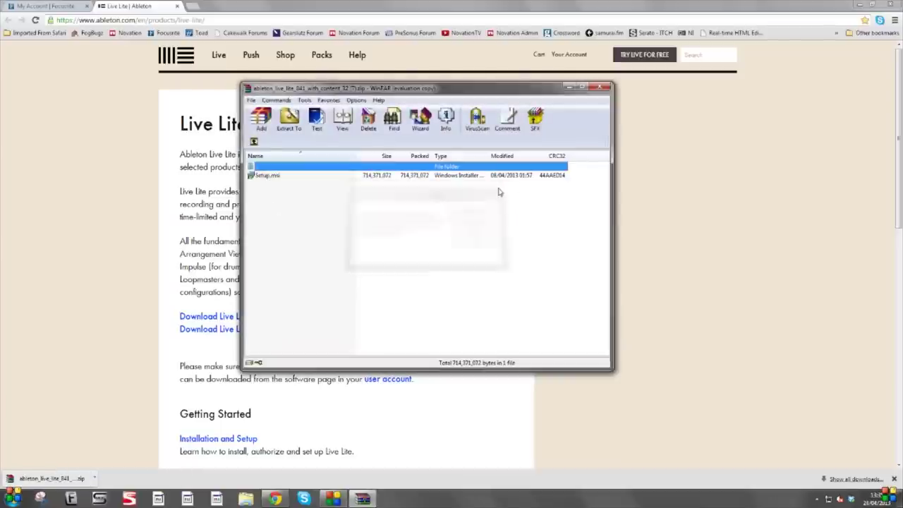
{"action": "left_click", "coordinate": [264, 175]}
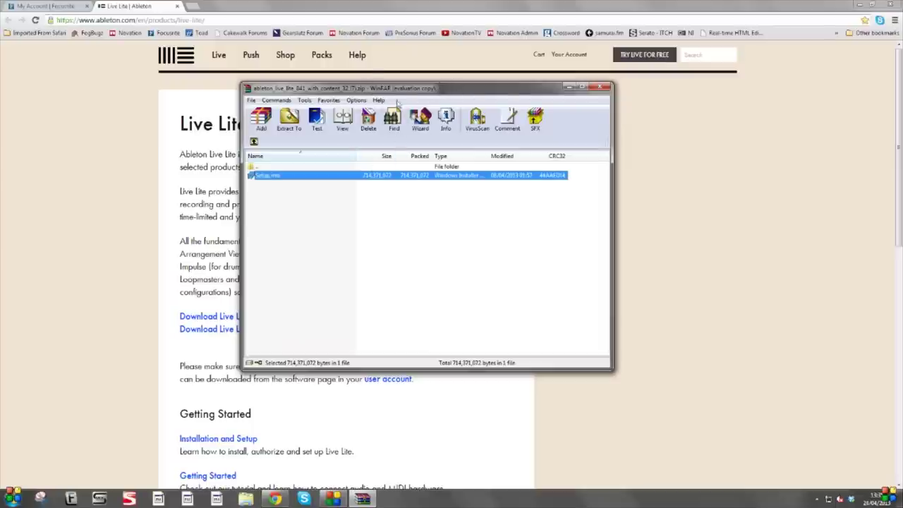
{"action": "double_click", "coordinate": [265, 177]}
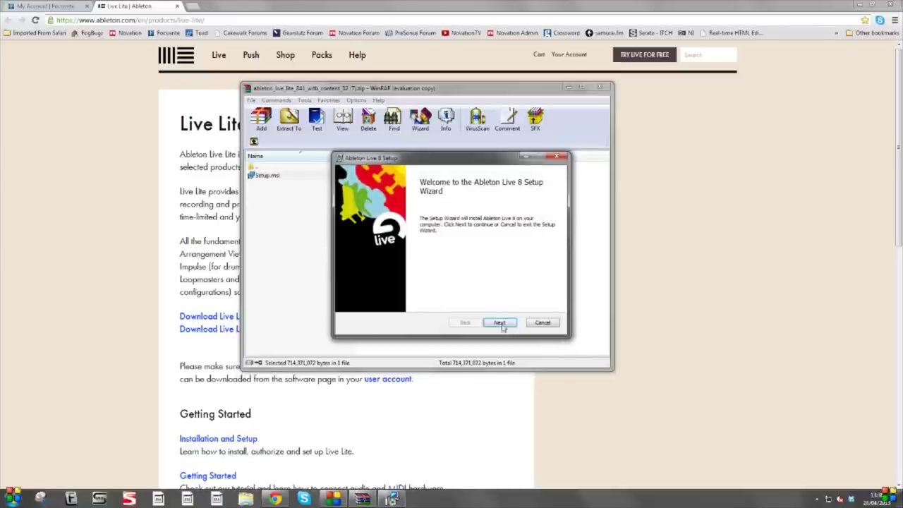
Install Ableton Live 8 with the licence accepted and default folder, finishing with Live set to launch
{"action": "left_click", "coordinate": [500, 322]}
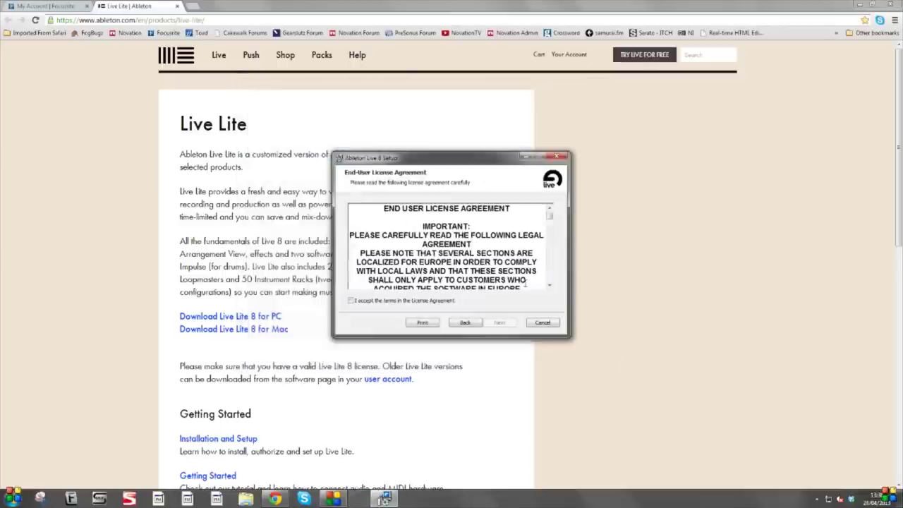
{"action": "left_click", "coordinate": [350, 301]}
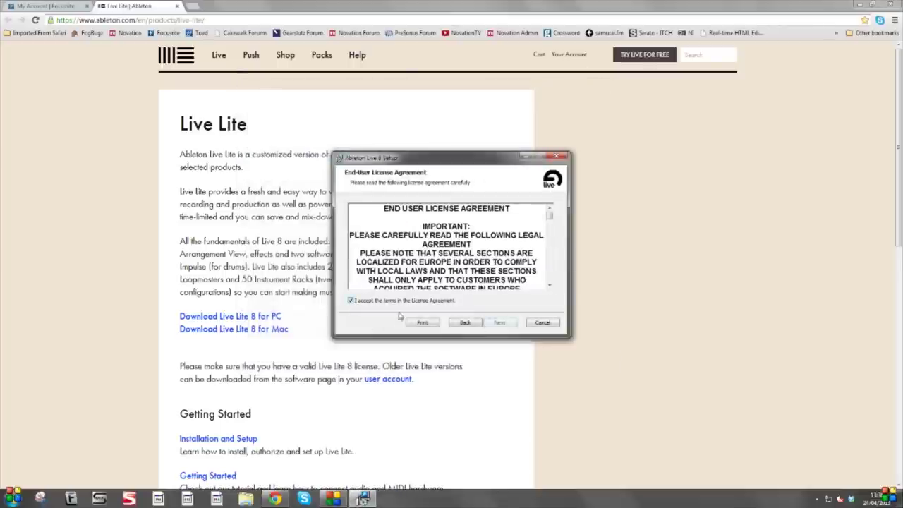
{"action": "left_click", "coordinate": [500, 322]}
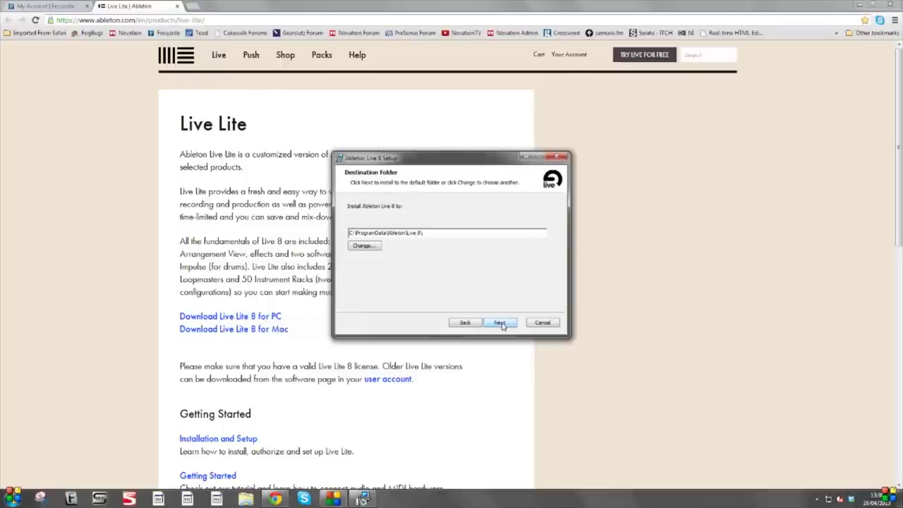
{"action": "left_click", "coordinate": [500, 322]}
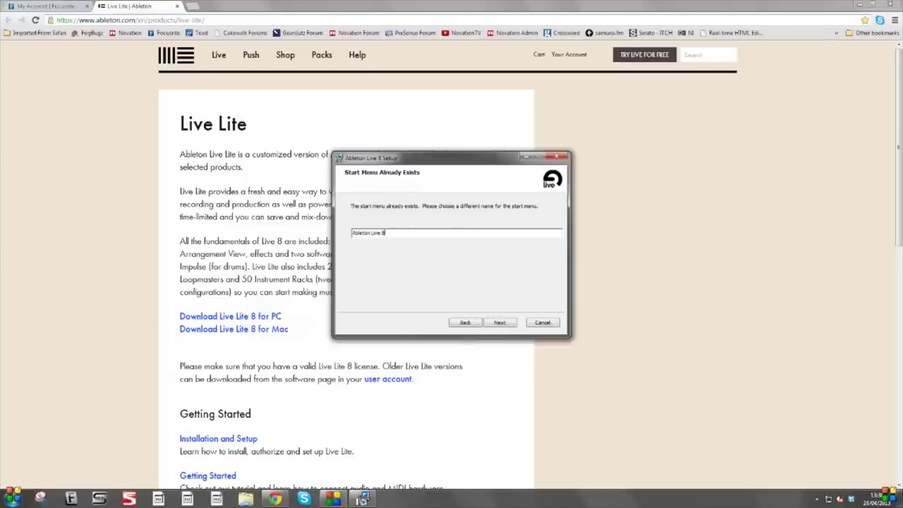
{"action": "type", "text": "ew"}
{"action": "left_click", "coordinate": [502, 321]}
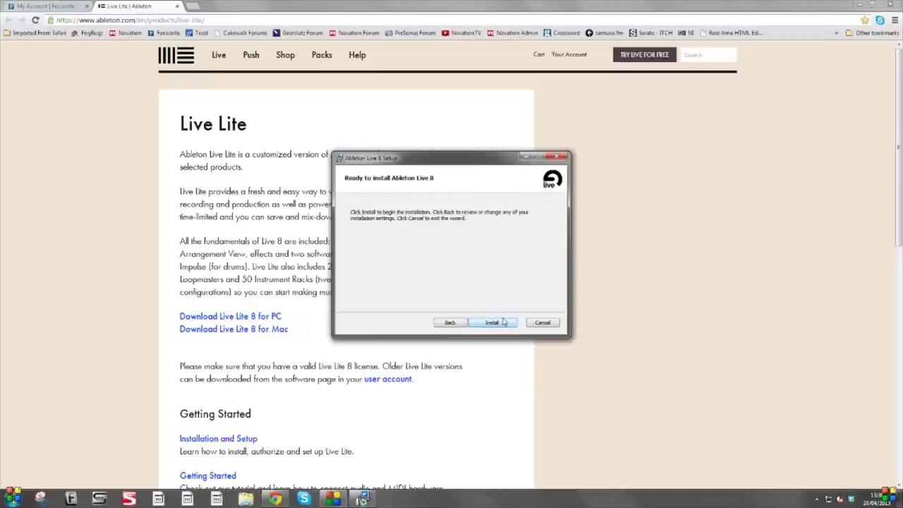
{"action": "left_click", "coordinate": [494, 323]}
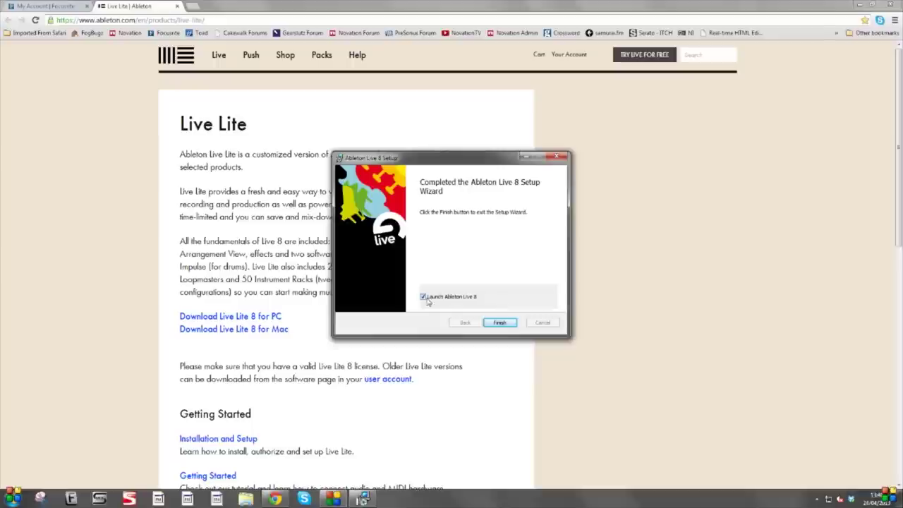
{"action": "left_click", "coordinate": [498, 322]}
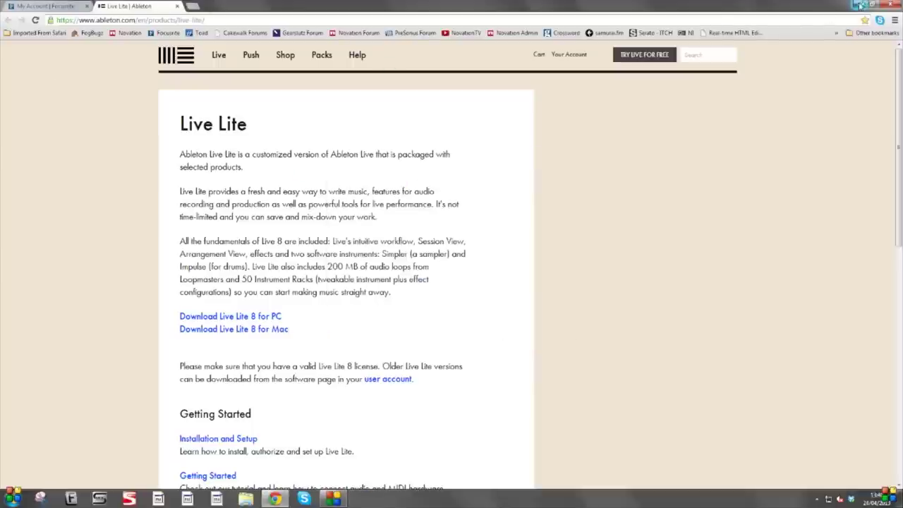
{"action": "left_click", "coordinate": [859, 5]}
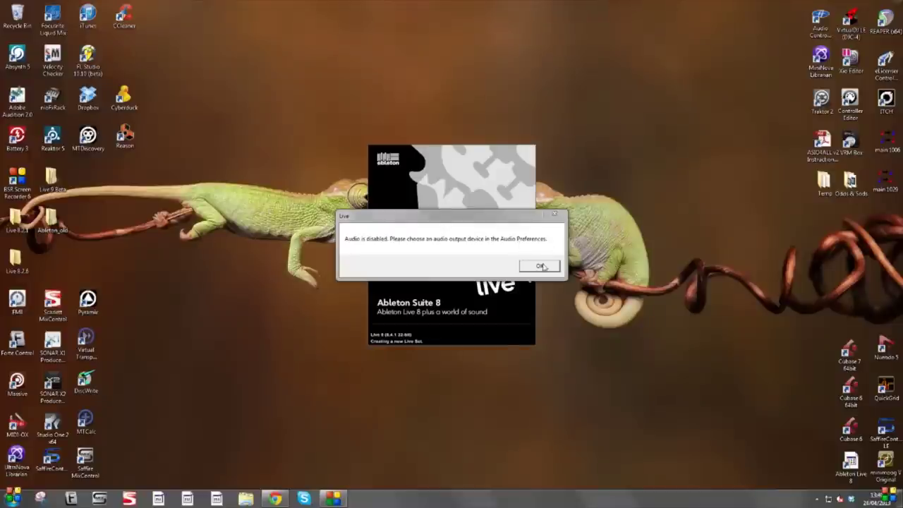
Dismiss the 'Audio is disabled' warning and choose Authorize with ableton.com
{"action": "left_click", "coordinate": [540, 266]}
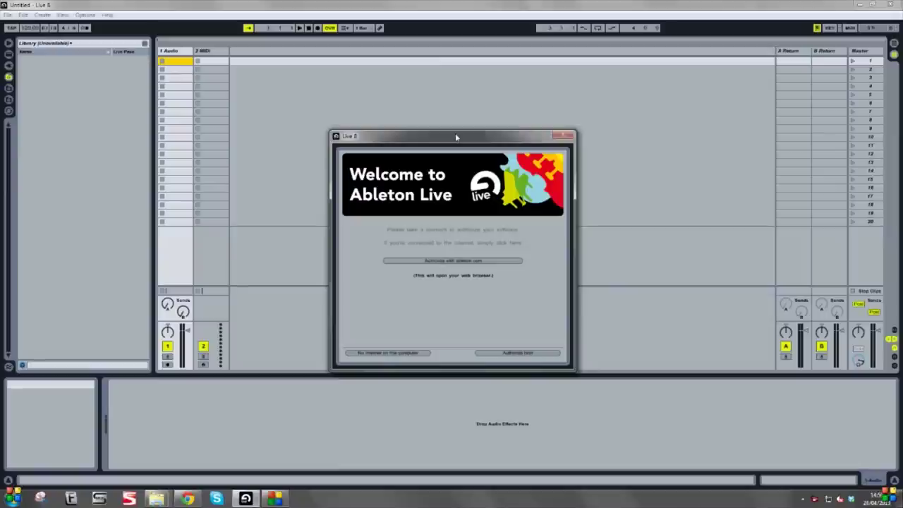
{"action": "left_click", "coordinate": [455, 260]}
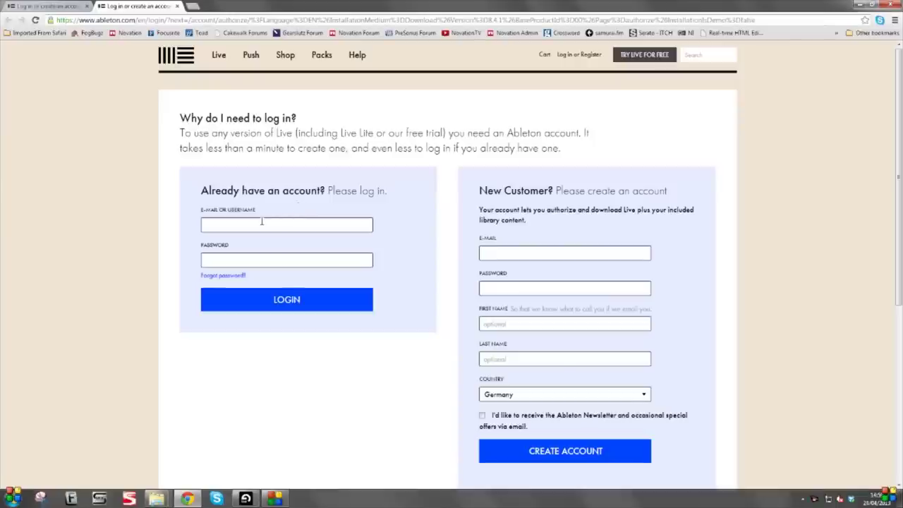
Fill in the new customer's e-mail, password, first name and last name
{"action": "left_click", "coordinate": [539, 252]}
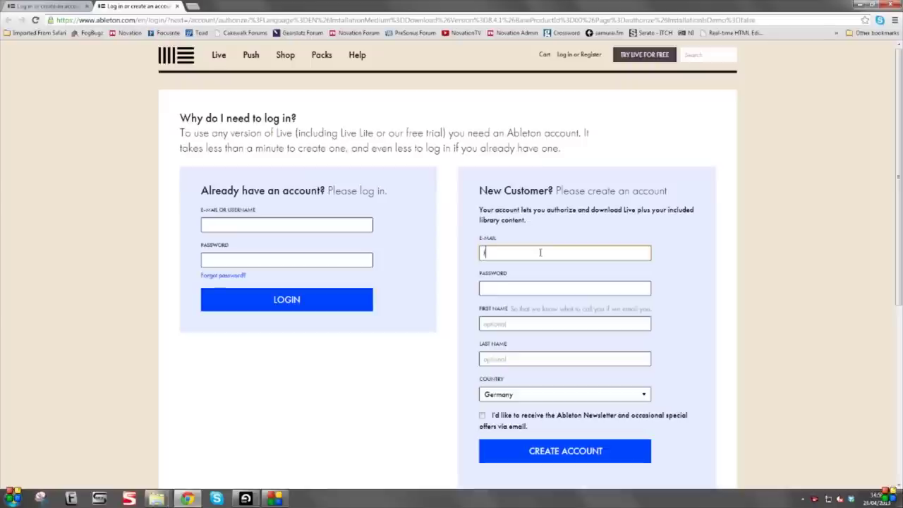
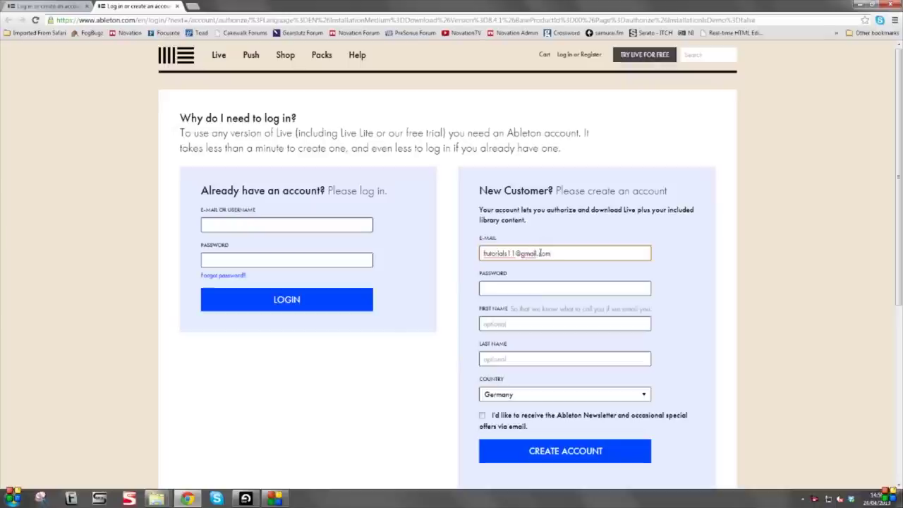
{"action": "key", "text": "Tab"}
{"action": "type", "text": "••••••••"}
{"action": "key", "text": "Tab"}
{"action": "key", "text": "Tab"}
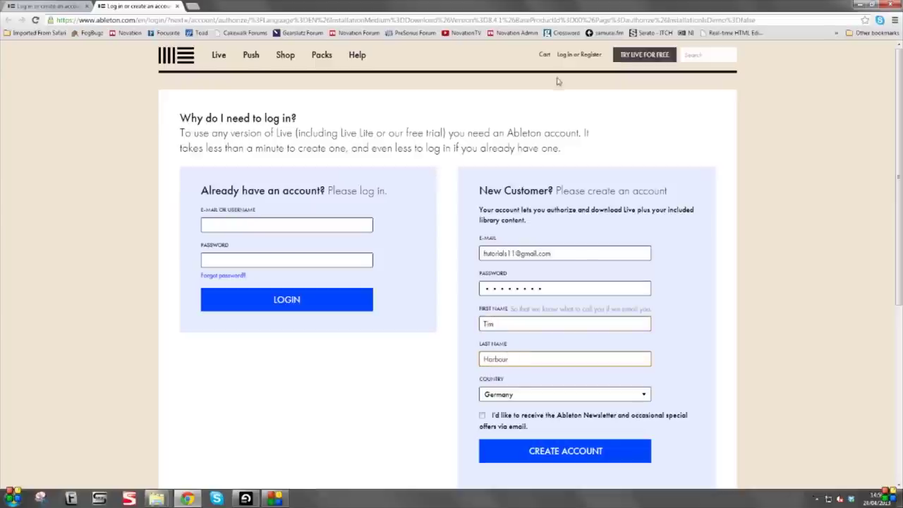
Set the country to United Kingdom and create the account
{"action": "left_click", "coordinate": [643, 396]}
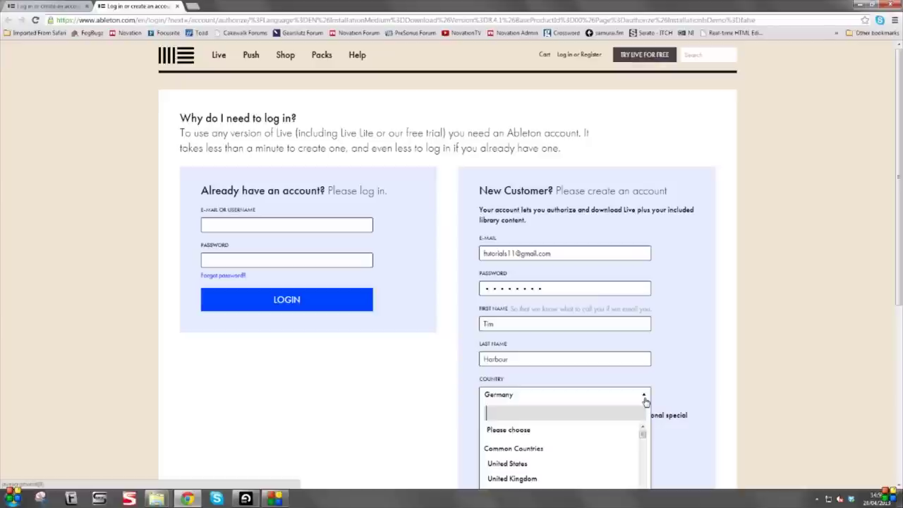
{"action": "left_click", "coordinate": [563, 477]}
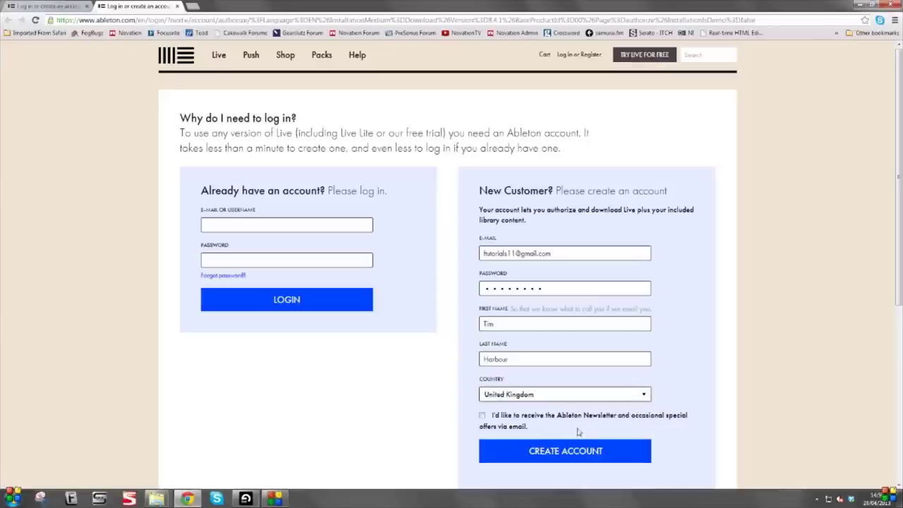
{"action": "left_click", "coordinate": [482, 416]}
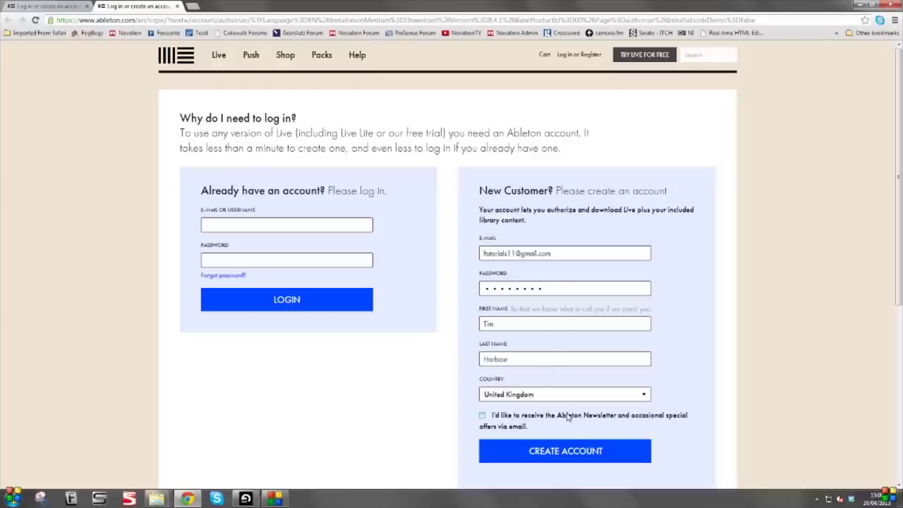
{"action": "left_click", "coordinate": [572, 455]}
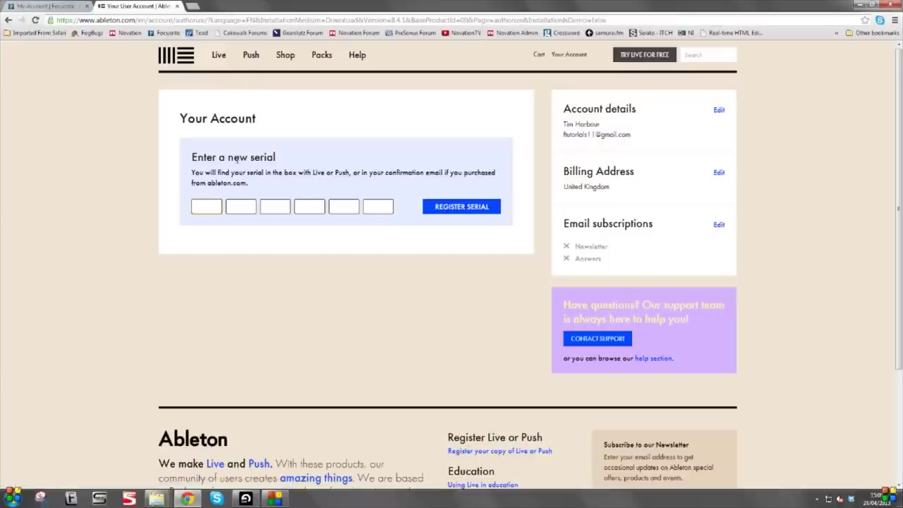
Copy the first two Live Lite activation code groups from Focusrite into the Ableton serial fields
{"action": "left_click", "coordinate": [25, 5]}
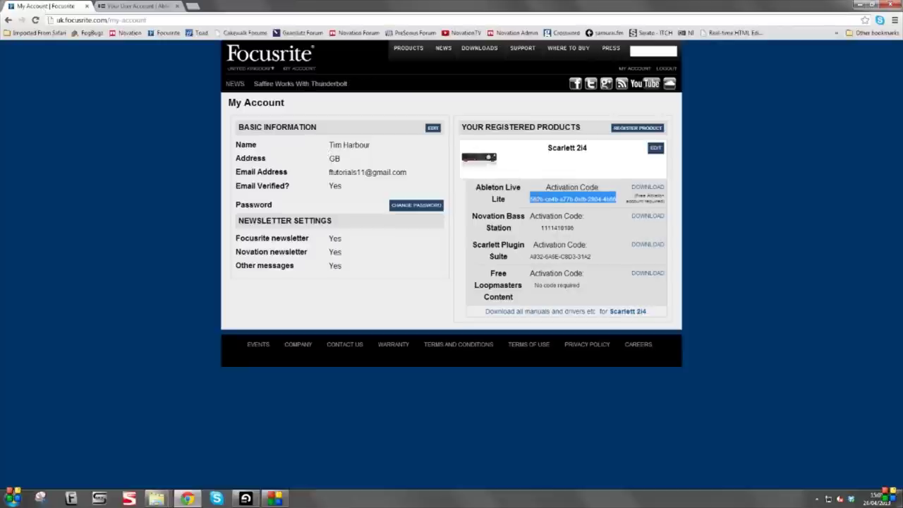
{"action": "left_click", "coordinate": [531, 204]}
{"action": "left_click_drag", "start_coordinate": [531, 199], "coordinate": [543, 198]}
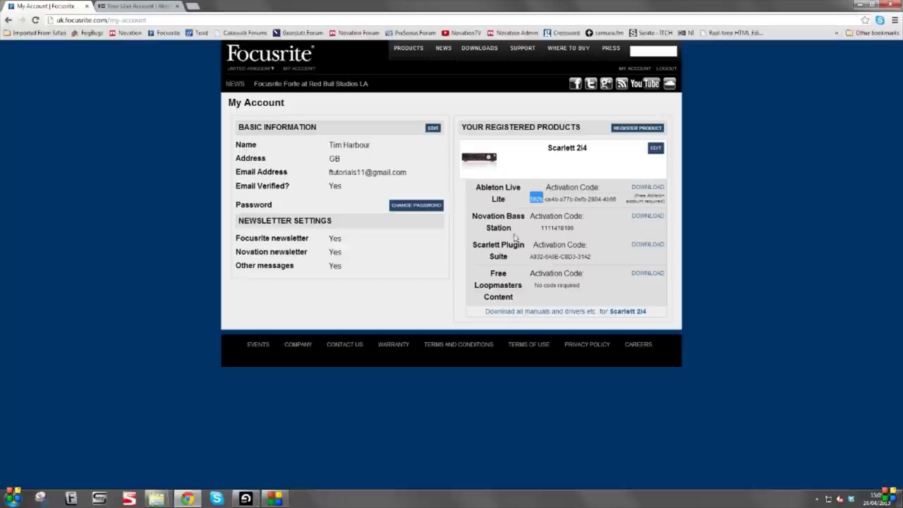
{"action": "right_click", "coordinate": [533, 198]}
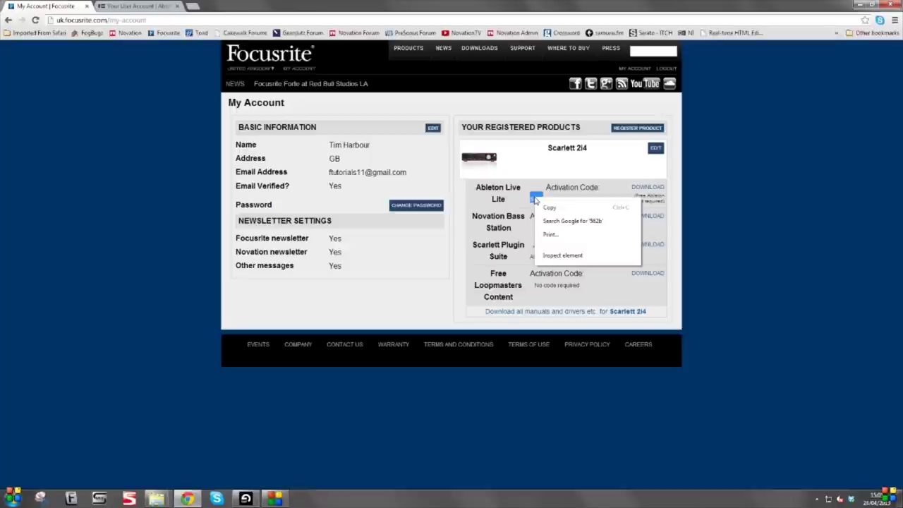
{"action": "left_click", "coordinate": [547, 208]}
{"action": "left_click", "coordinate": [162, 7]}
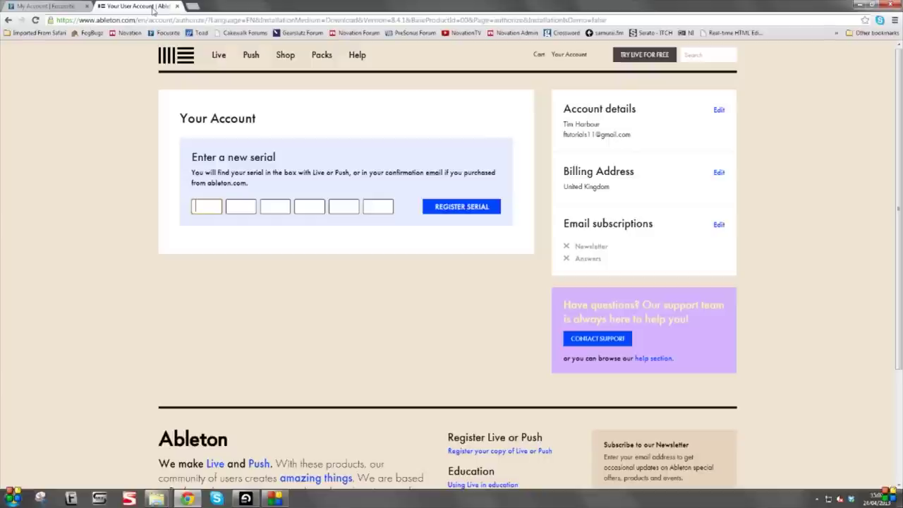
{"action": "right_click", "coordinate": [198, 206]}
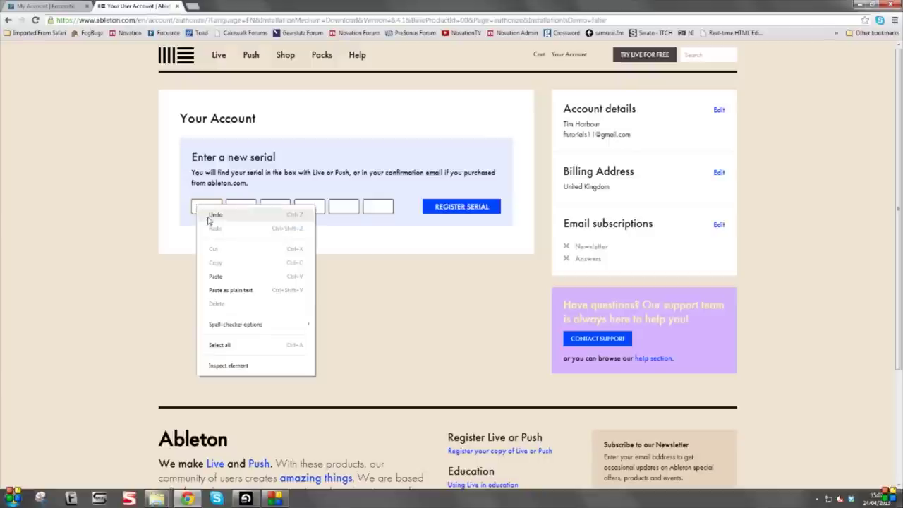
{"action": "left_click", "coordinate": [215, 277]}
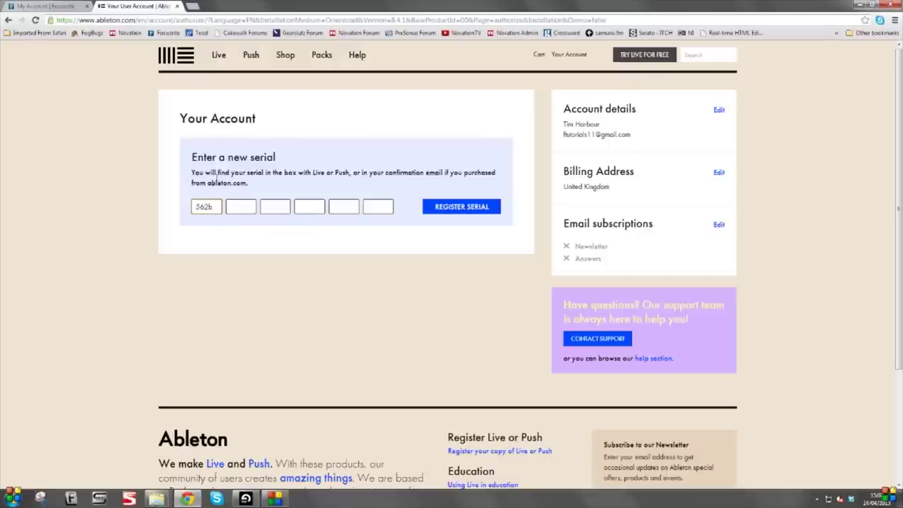
{"action": "left_click", "coordinate": [49, 6]}
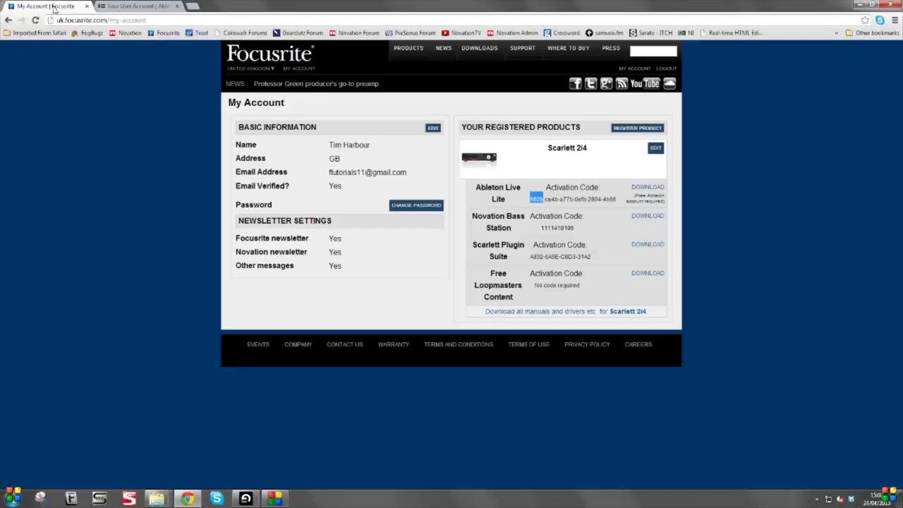
{"action": "left_click_drag", "start_coordinate": [545, 199], "coordinate": [558, 199]}
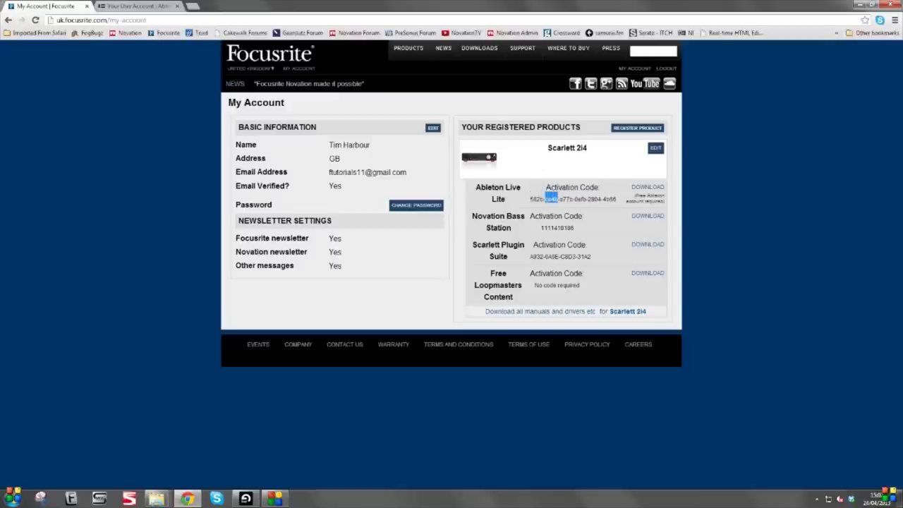
{"action": "right_click", "coordinate": [552, 202]}
{"action": "left_click", "coordinate": [564, 210]}
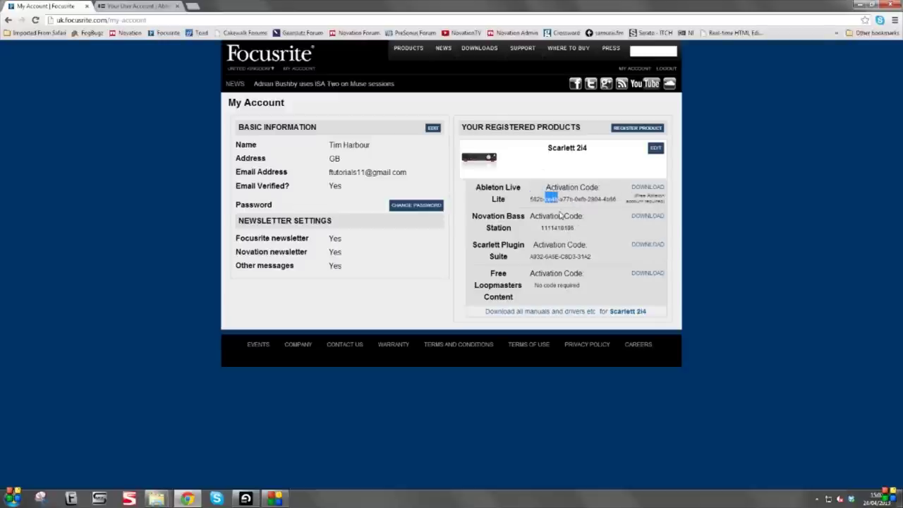
{"action": "left_click", "coordinate": [125, 9]}
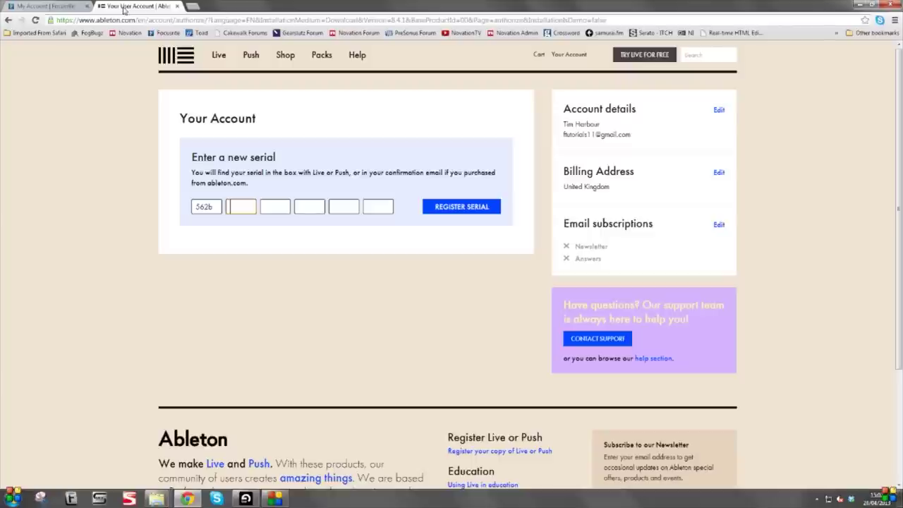
{"action": "right_click", "coordinate": [234, 209]}
{"action": "left_click", "coordinate": [278, 282]}
Copy the third and fourth activation code groups into their Ableton serial fields
{"action": "left_click", "coordinate": [57, 5]}
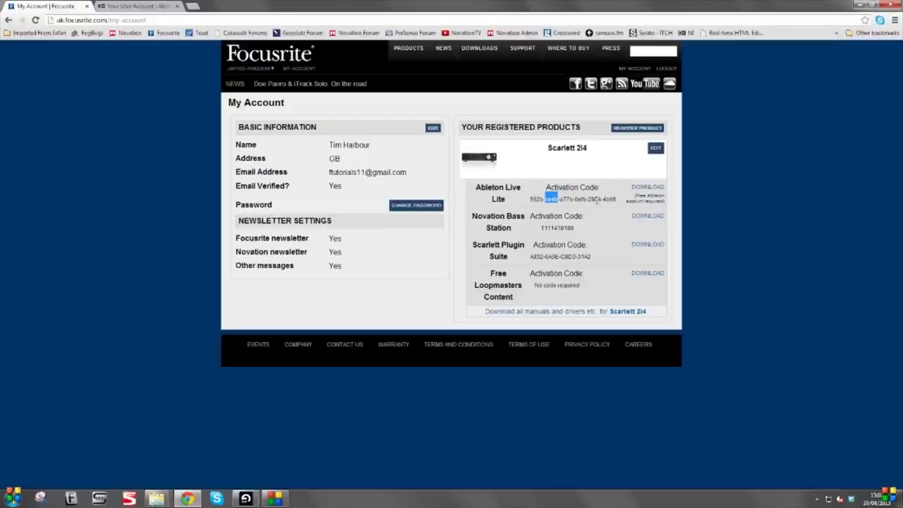
{"action": "left_click_drag", "start_coordinate": [560, 199], "coordinate": [573, 199]}
{"action": "right_click", "coordinate": [566, 199]}
{"action": "left_click", "coordinate": [580, 207]}
{"action": "left_click", "coordinate": [143, 5]}
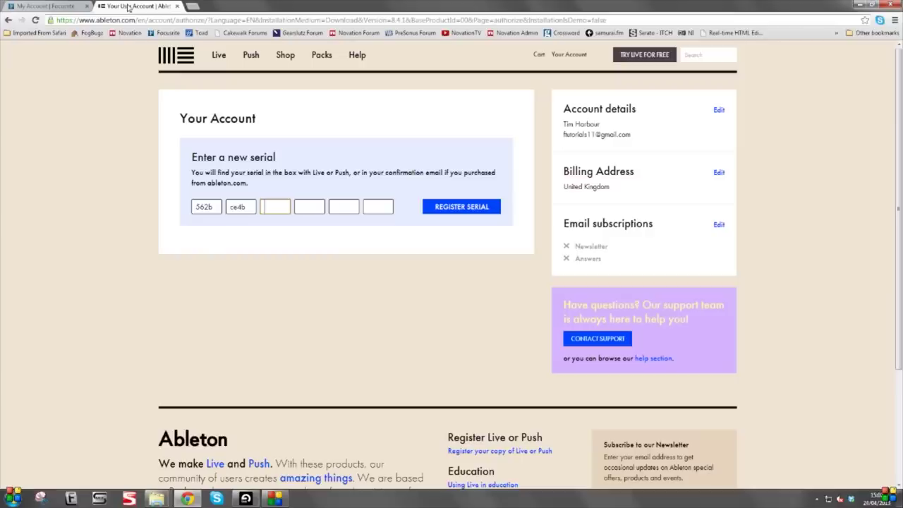
{"action": "right_click", "coordinate": [270, 208]}
{"action": "left_click", "coordinate": [300, 281]}
{"action": "left_click", "coordinate": [60, 9]}
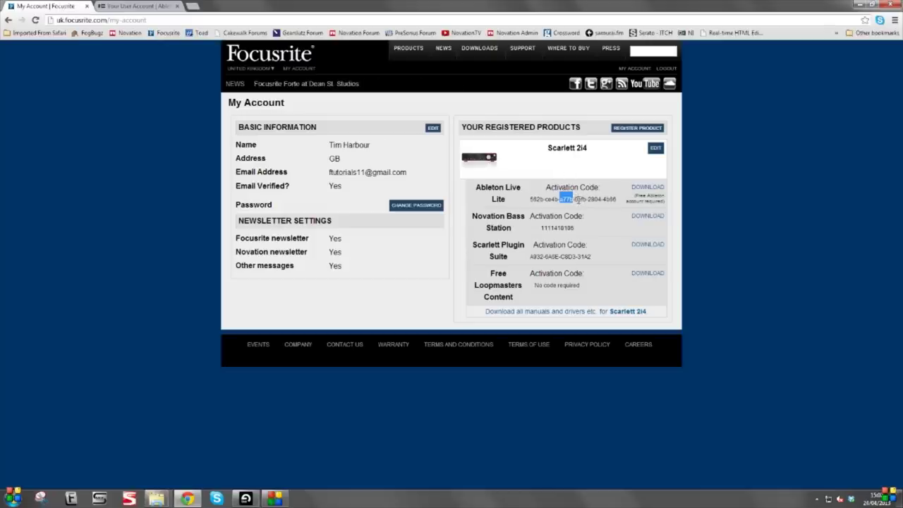
{"action": "left_click_drag", "start_coordinate": [574, 200], "coordinate": [585, 200]}
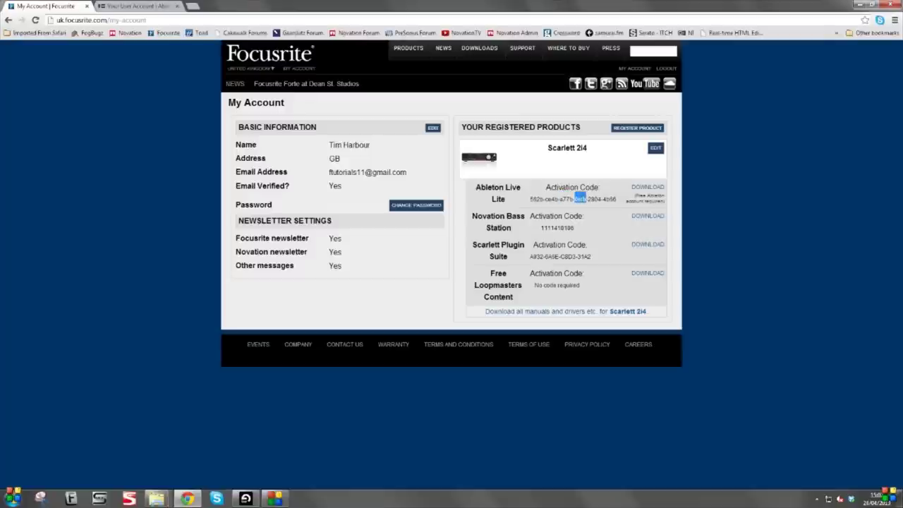
{"action": "right_click", "coordinate": [579, 198]}
{"action": "left_click", "coordinate": [595, 211]}
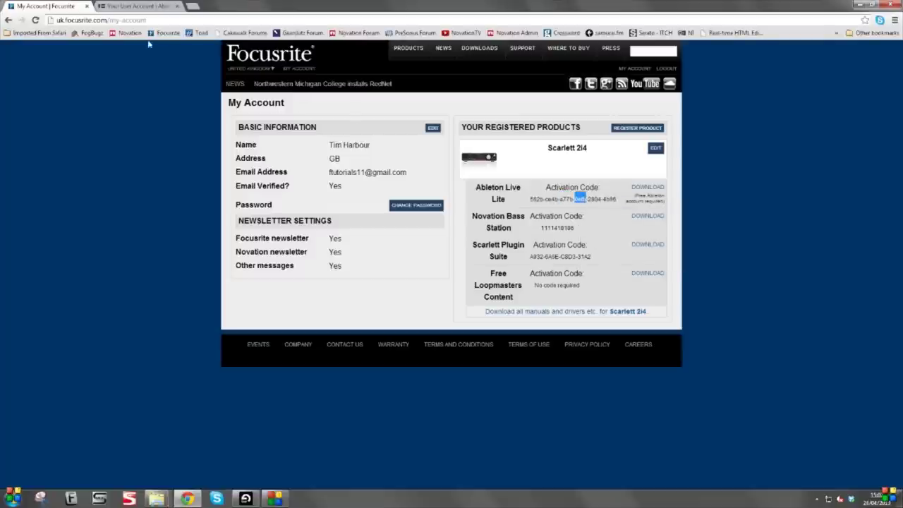
{"action": "left_click", "coordinate": [150, 8]}
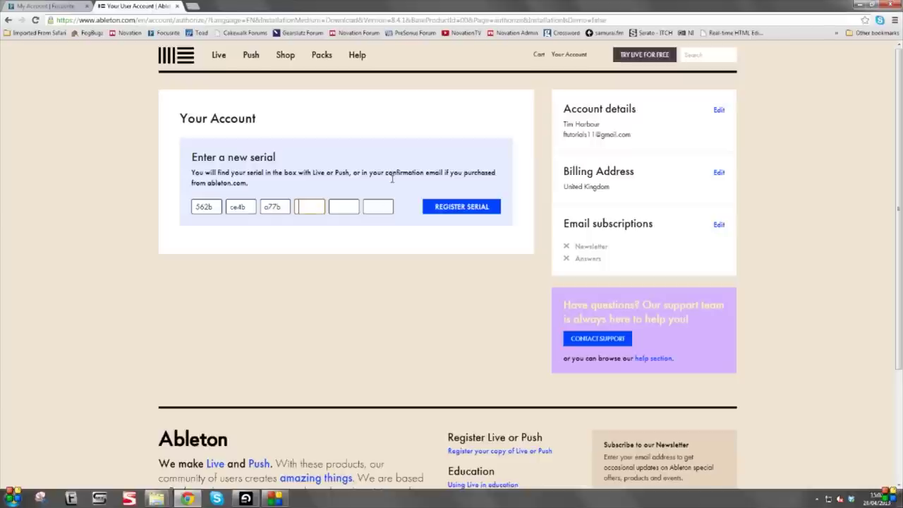
{"action": "right_click", "coordinate": [304, 208]}
{"action": "left_click", "coordinate": [343, 278]}
Copy the fifth and sixth code groups across and register the serial
{"action": "left_click", "coordinate": [39, 7]}
{"action": "left_click", "coordinate": [590, 199]}
{"action": "left_click_drag", "start_coordinate": [587, 199], "coordinate": [600, 199]}
{"action": "left_click", "coordinate": [592, 199]}
{"action": "right_click", "coordinate": [598, 200]}
{"action": "left_click", "coordinate": [608, 210]}
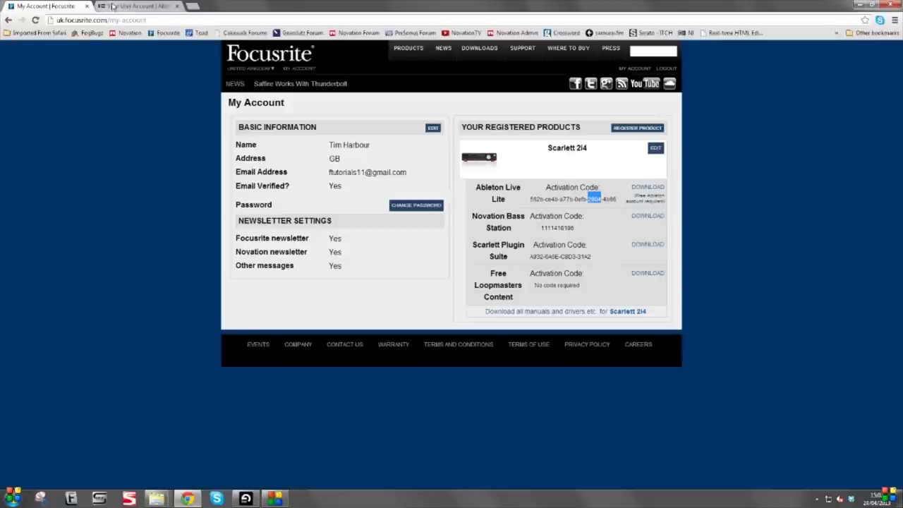
{"action": "left_click", "coordinate": [116, 6]}
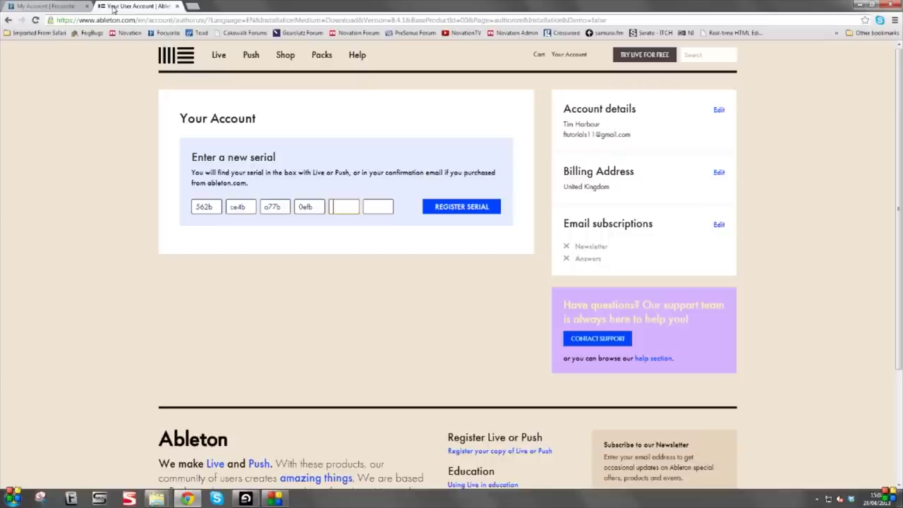
{"action": "right_click", "coordinate": [340, 209]}
{"action": "left_click", "coordinate": [370, 272]}
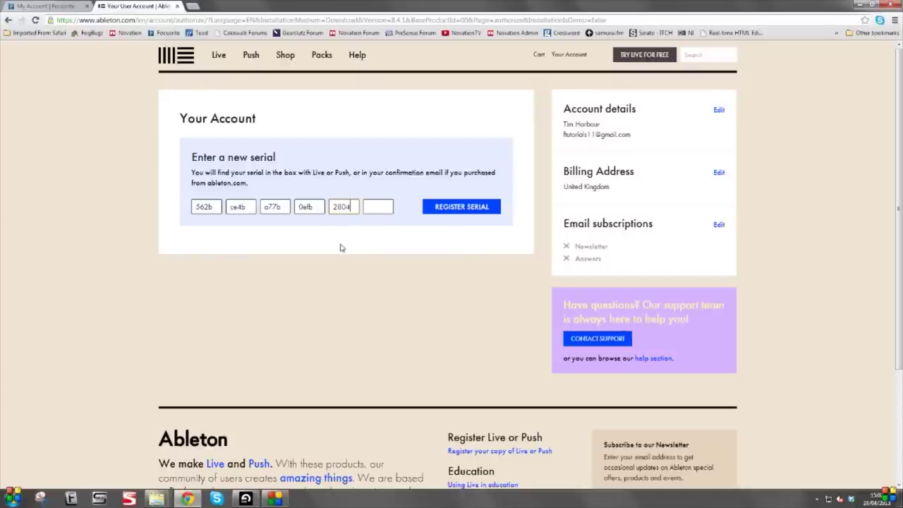
{"action": "key", "text": "Tab"}
{"action": "left_click", "coordinate": [31, 8]}
{"action": "left_click_drag", "start_coordinate": [603, 201], "coordinate": [618, 200]}
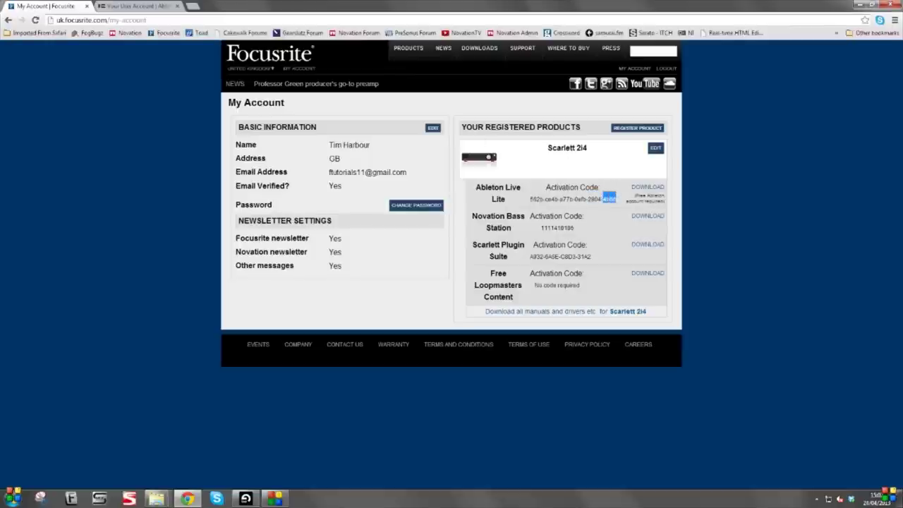
{"action": "right_click", "coordinate": [608, 199]}
{"action": "left_click", "coordinate": [621, 209]}
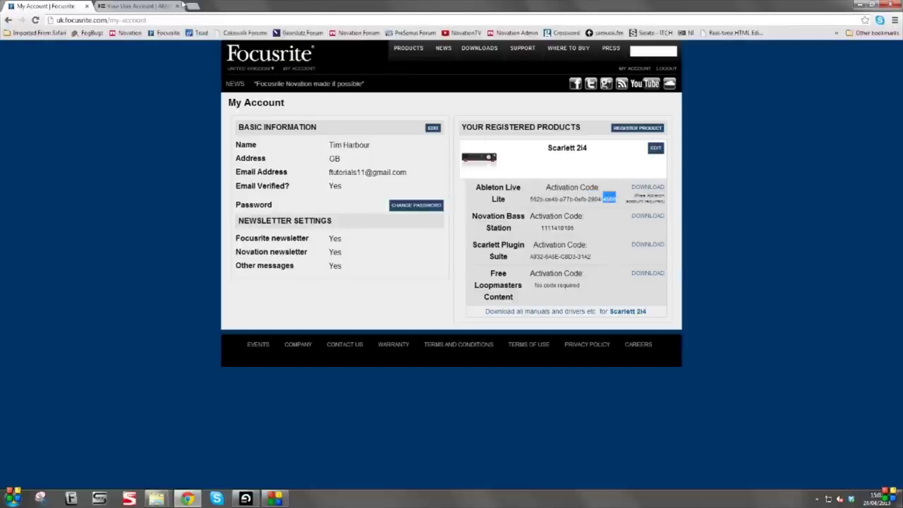
{"action": "left_click", "coordinate": [138, 7]}
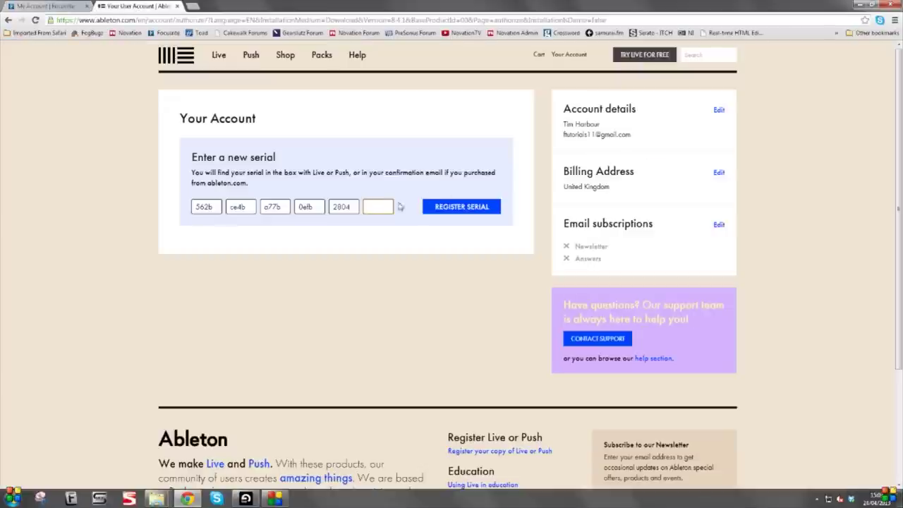
{"action": "right_click", "coordinate": [369, 207]}
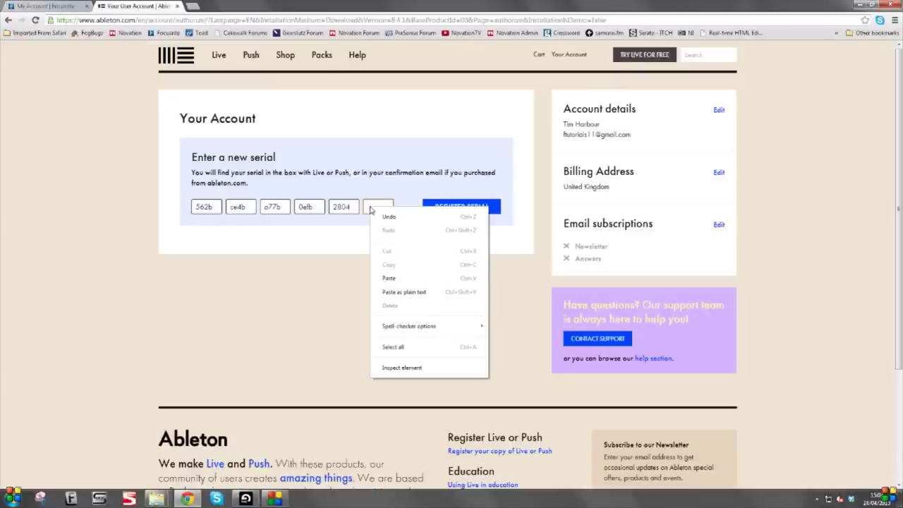
{"action": "left_click", "coordinate": [410, 279]}
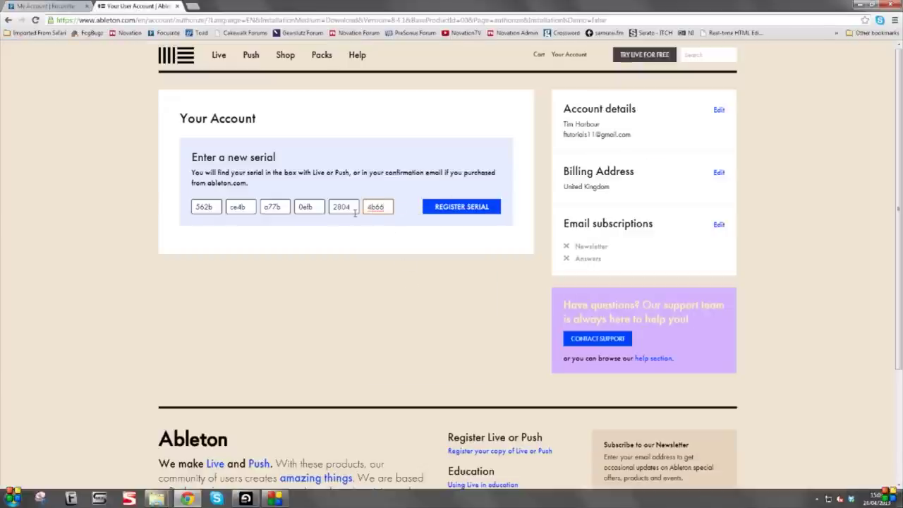
{"action": "left_click", "coordinate": [461, 207]}
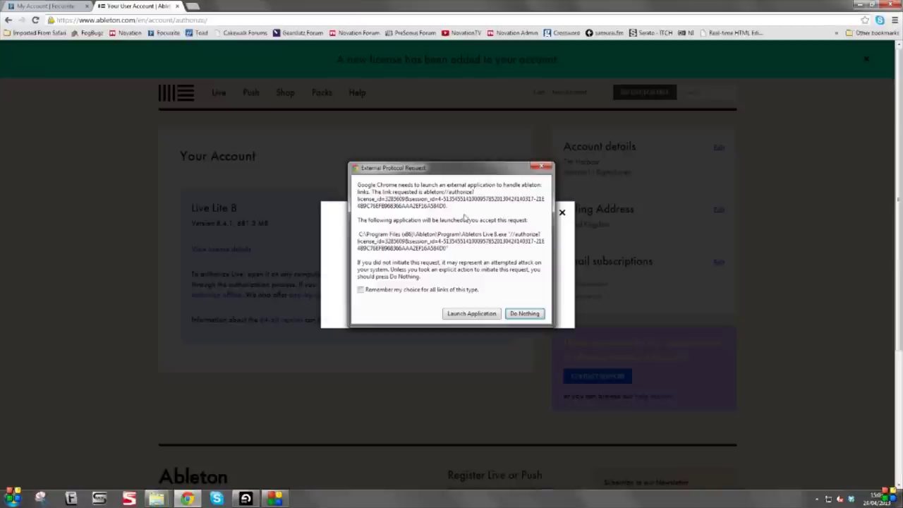
Let Chrome launch Live to authorize, close the Ableton tab, and acknowledge the success message
{"action": "left_click", "coordinate": [468, 314]}
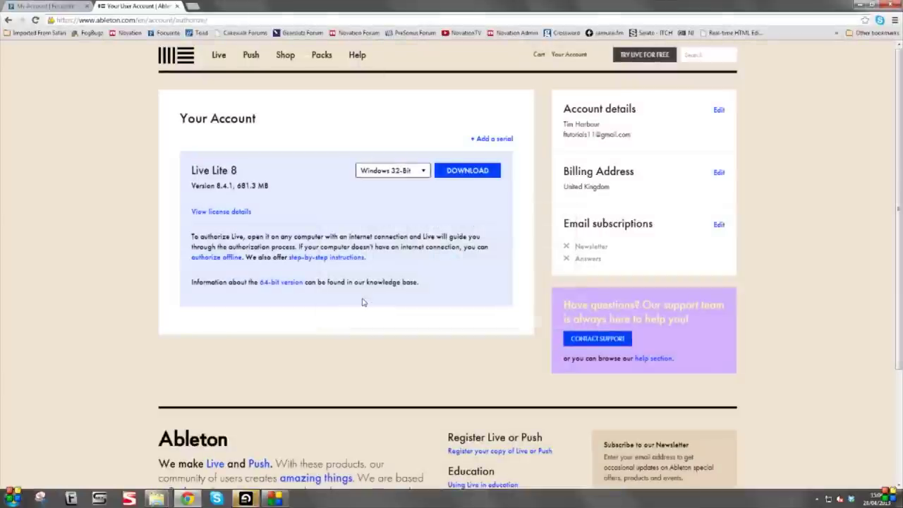
{"action": "left_click", "coordinate": [177, 7]}
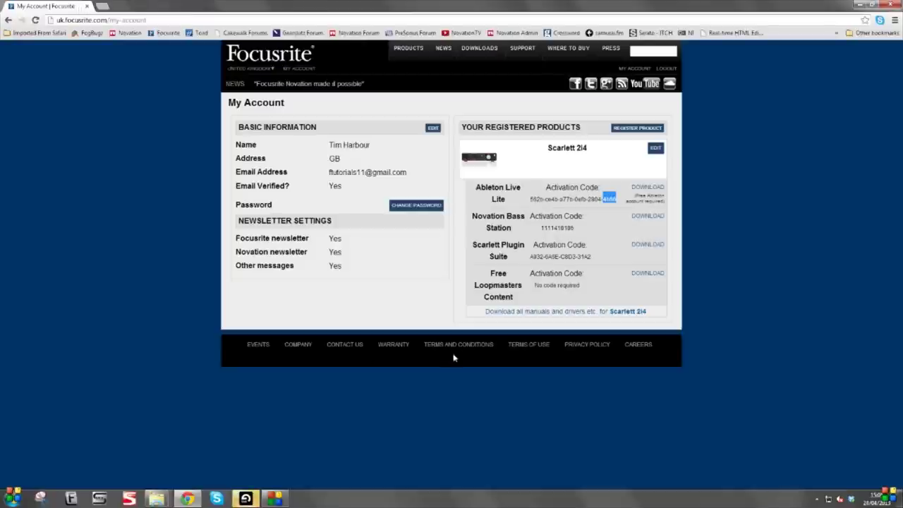
{"action": "key", "text": "alt+Tab"}
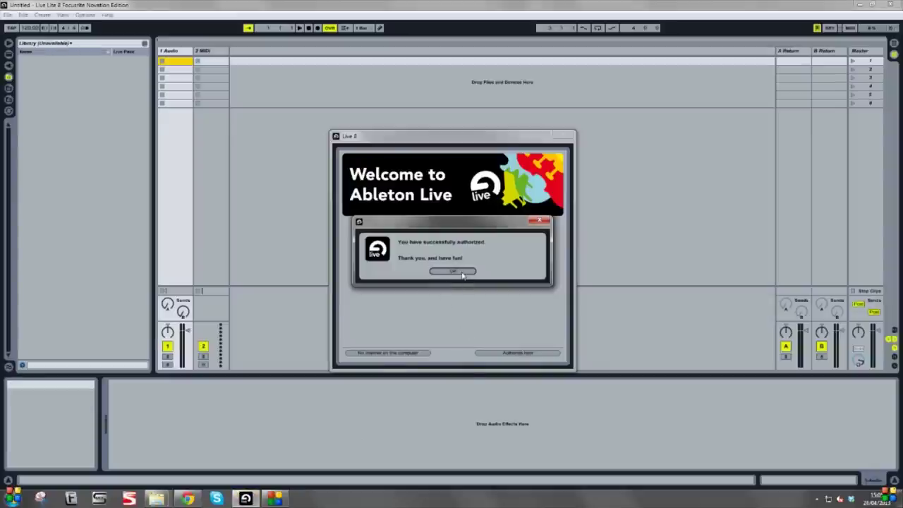
{"action": "left_click", "coordinate": [458, 271]}
{"action": "key", "text": "alt+Tab"}
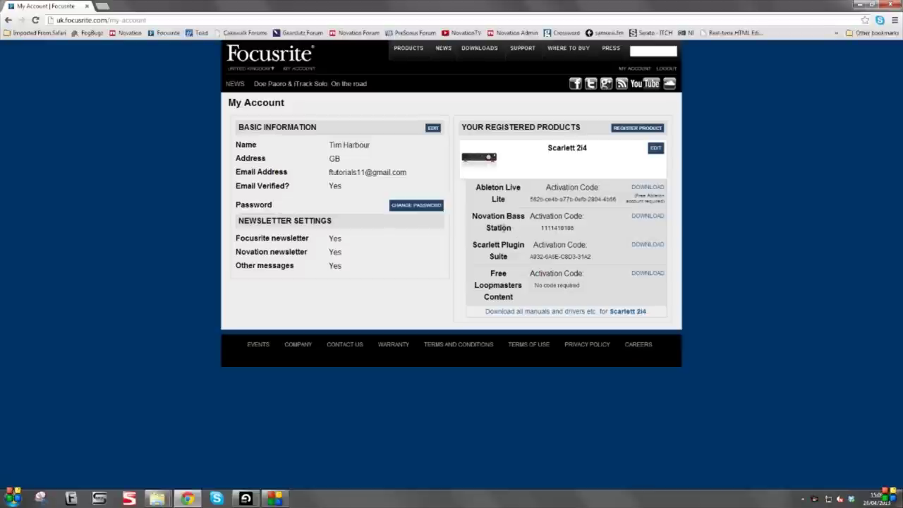
Open the Bass Station downloads in a new tab and download the Windows B-Station 2.0 installer
{"action": "right_click", "coordinate": [652, 220]}
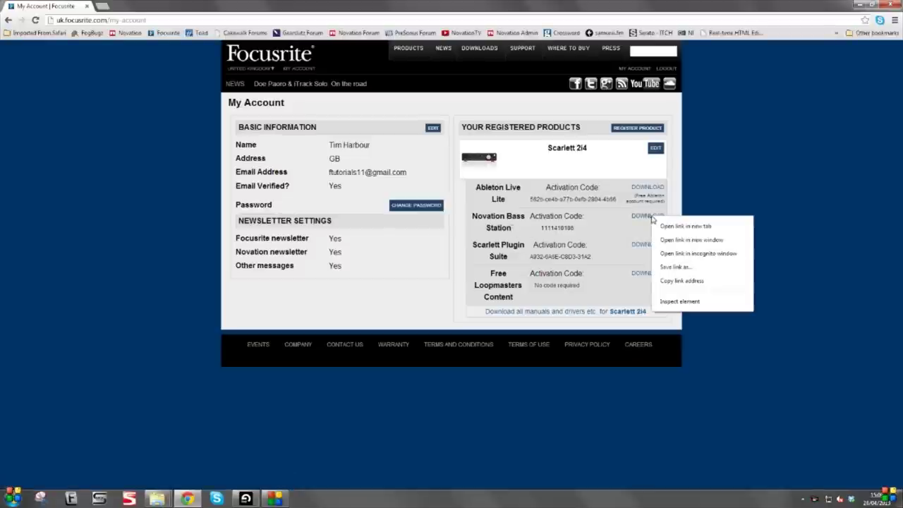
{"action": "left_click", "coordinate": [694, 227]}
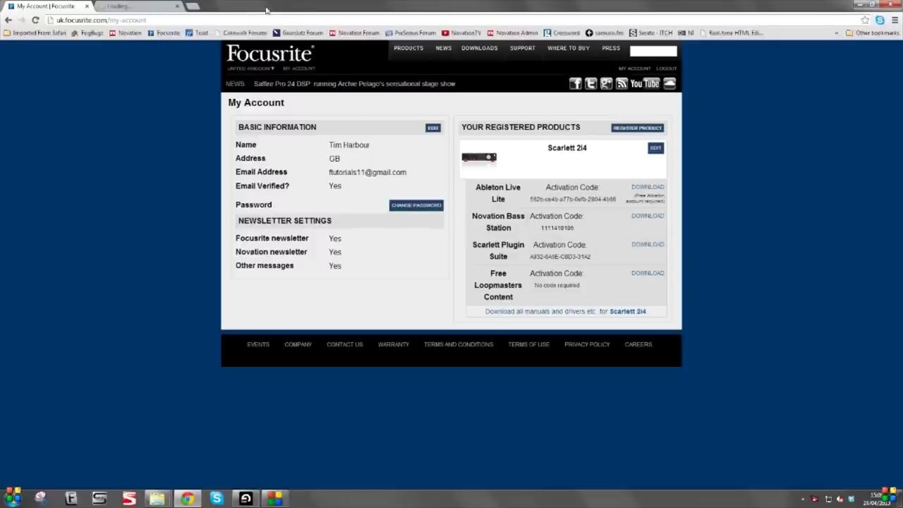
{"action": "left_click", "coordinate": [131, 6]}
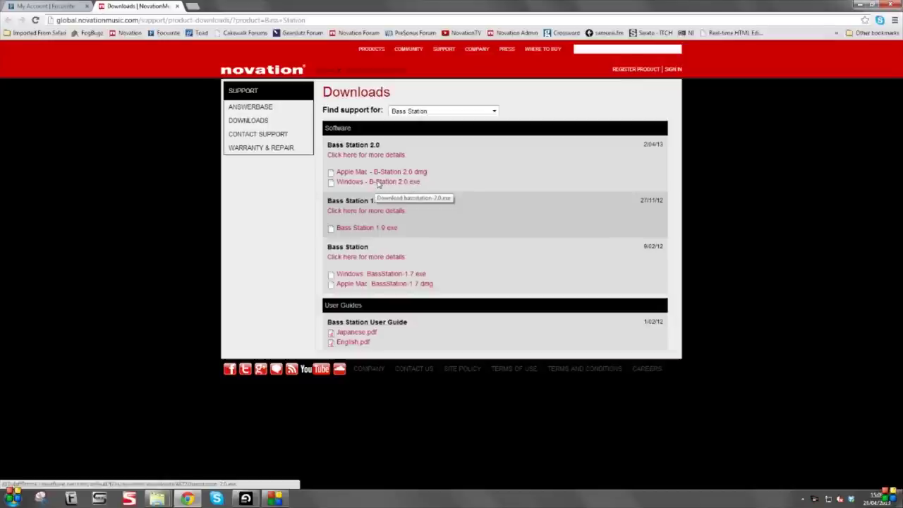
{"action": "left_click", "coordinate": [379, 184]}
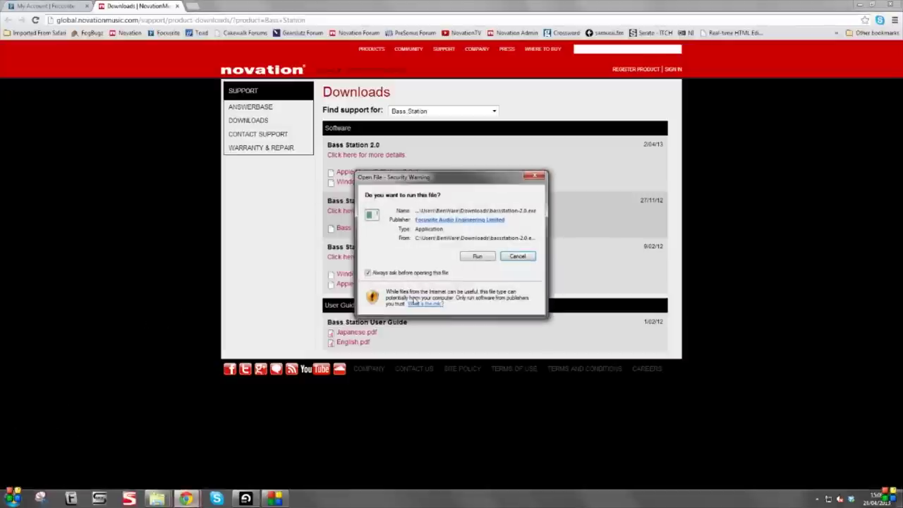
Install Bass Station 2.0 with all four VST components in the default 32-bit and 64-bit folders
{"action": "left_click", "coordinate": [483, 258]}
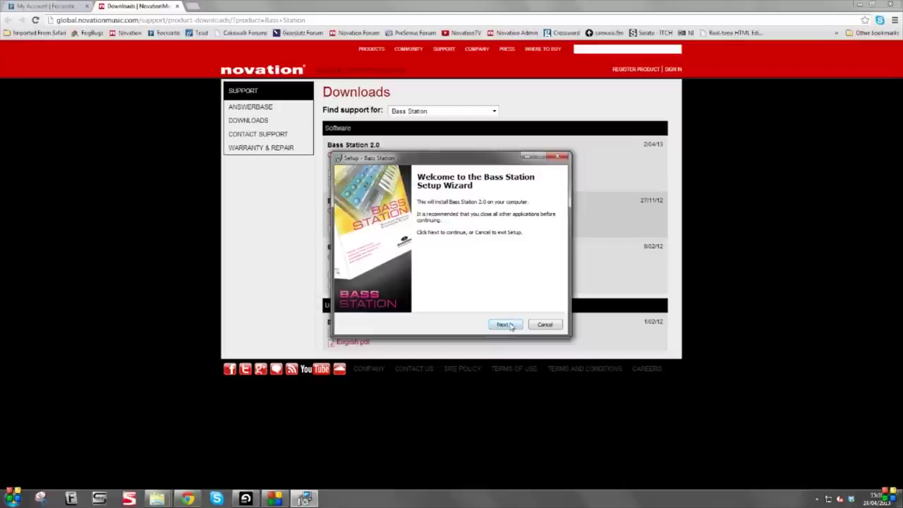
{"action": "left_click", "coordinate": [509, 324]}
{"action": "left_click", "coordinate": [356, 297]}
{"action": "left_click", "coordinate": [502, 325]}
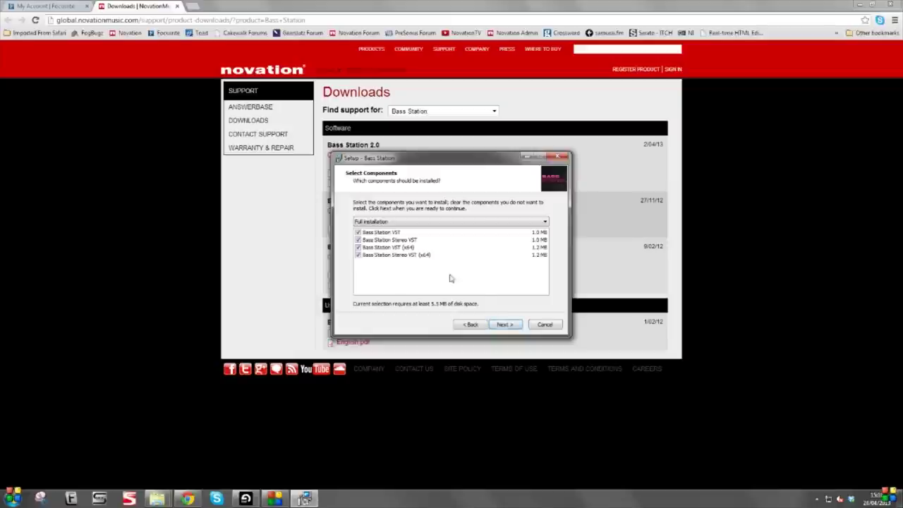
{"action": "left_click", "coordinate": [503, 326]}
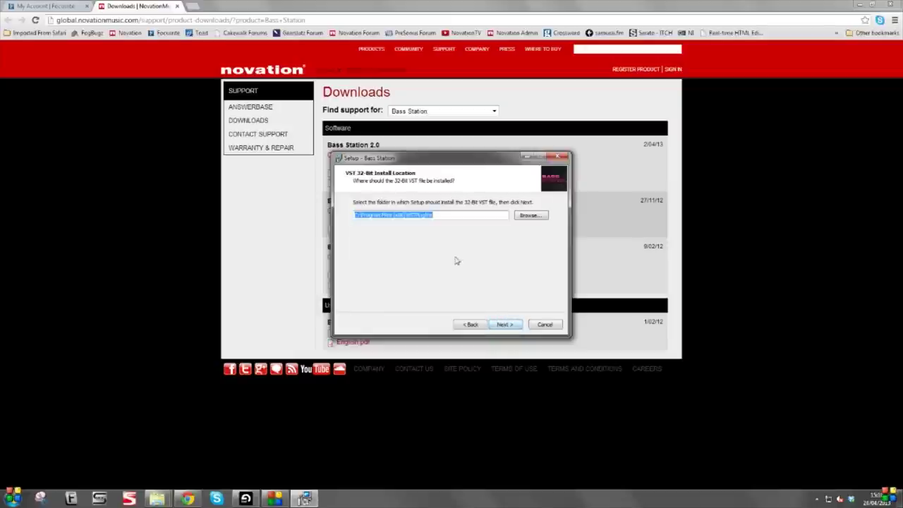
{"action": "left_click", "coordinate": [504, 325]}
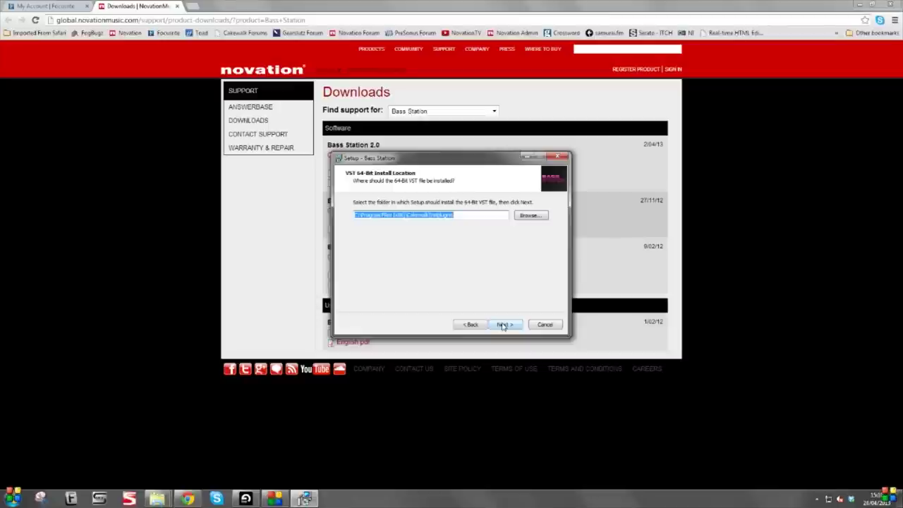
{"action": "left_click", "coordinate": [503, 325]}
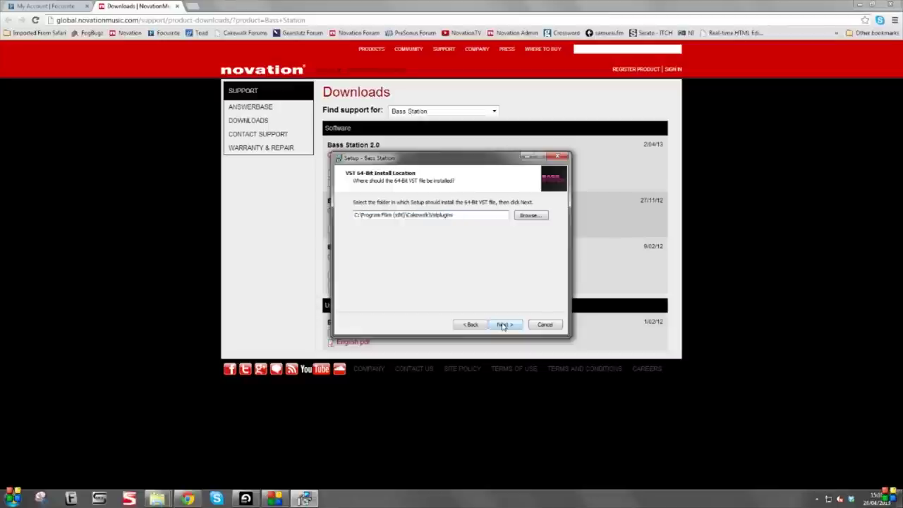
{"action": "left_click", "coordinate": [505, 325]}
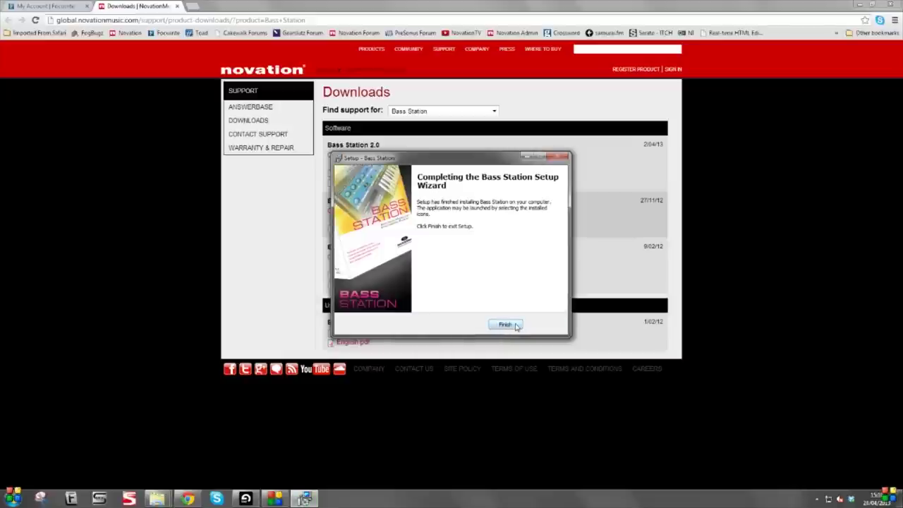
{"action": "left_click", "coordinate": [505, 324]}
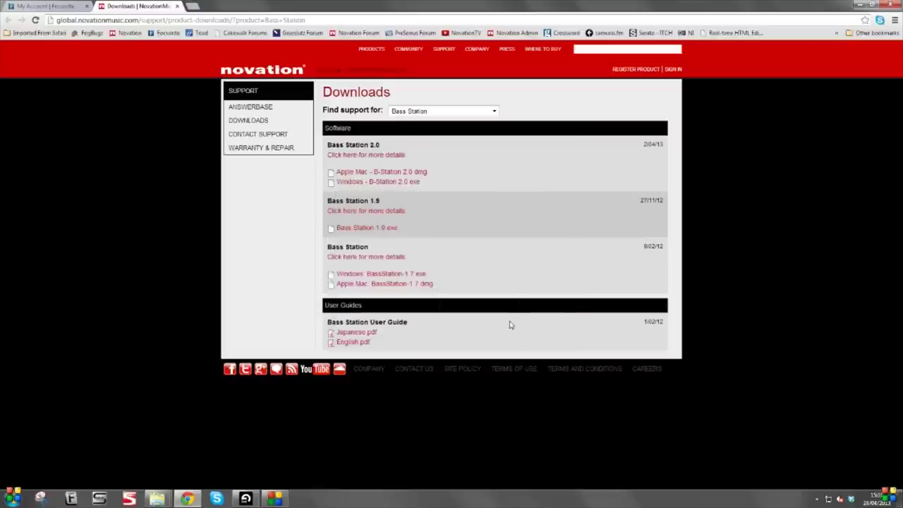
Start the free Loopmasters download from the Focusrite account page, then show Live's Plug-in Devices browser
{"action": "left_click", "coordinate": [67, 7]}
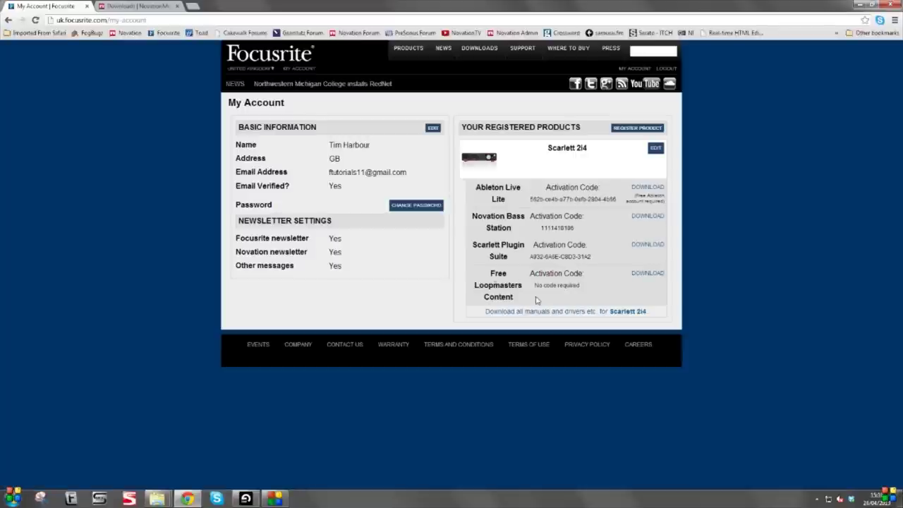
{"action": "left_click", "coordinate": [647, 275]}
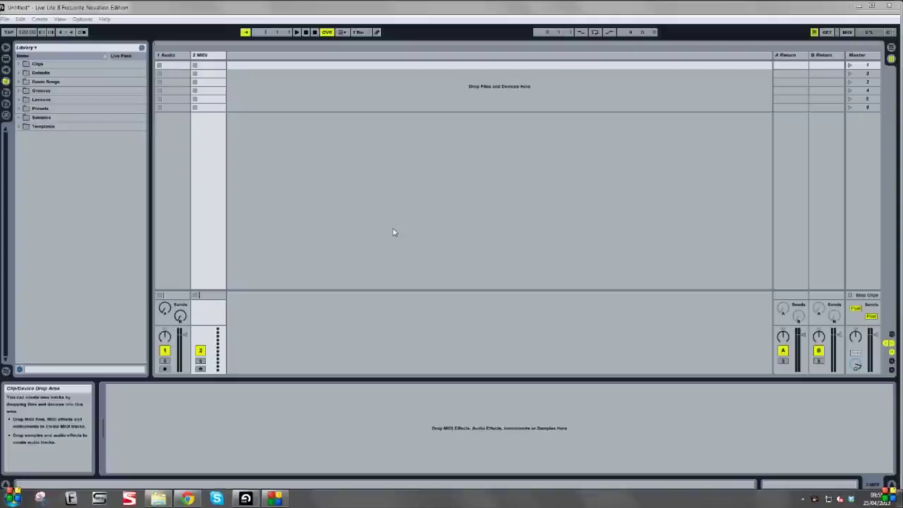
{"action": "left_click", "coordinate": [320, 10]}
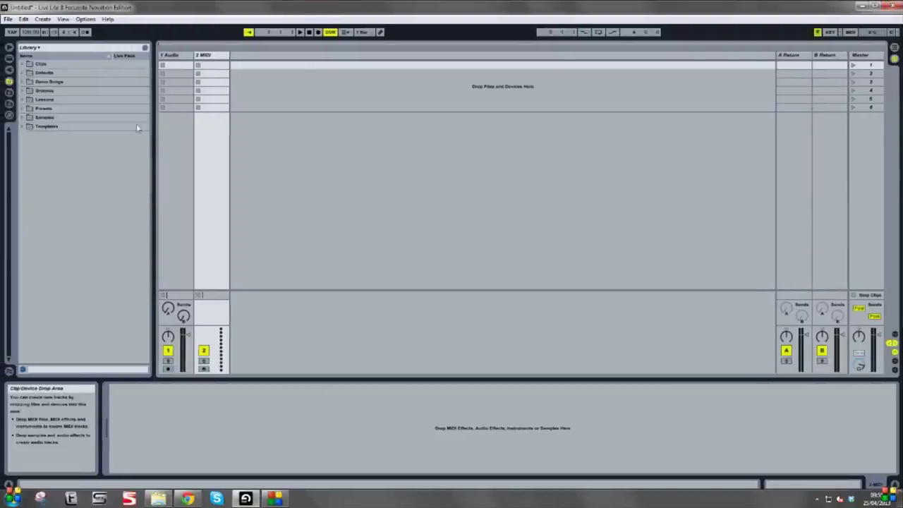
{"action": "left_click", "coordinate": [9, 72]}
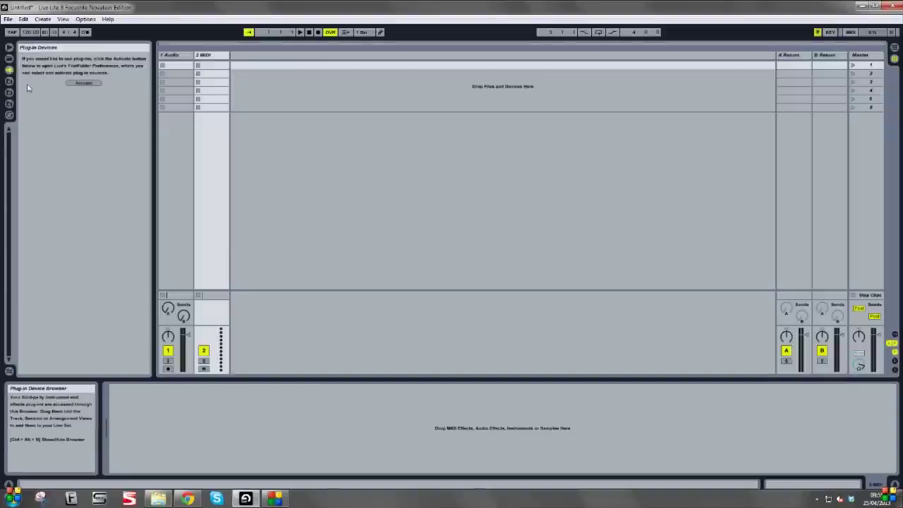
Activate plug-in sources to reach File/Folder preferences and browse for a VST Plug-in Custom Folder
{"action": "left_click", "coordinate": [85, 83]}
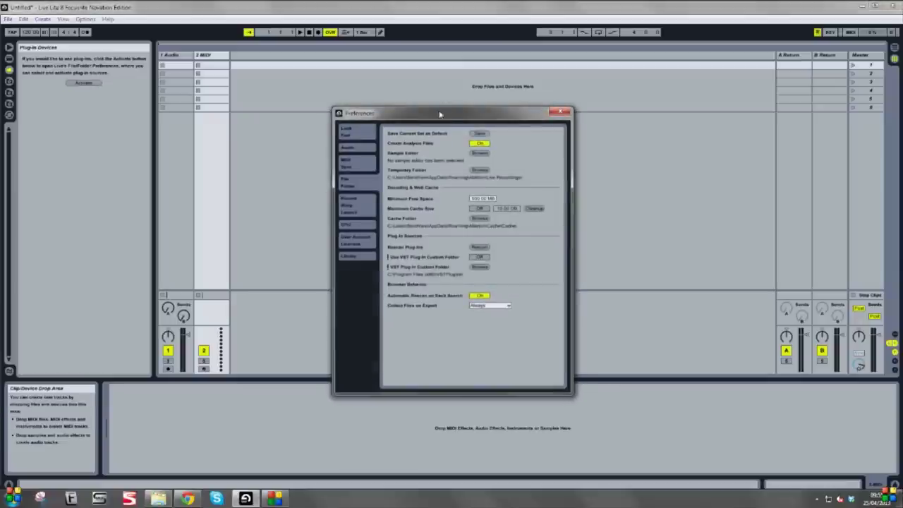
{"action": "left_click_drag", "start_coordinate": [439, 113], "coordinate": [440, 86]}
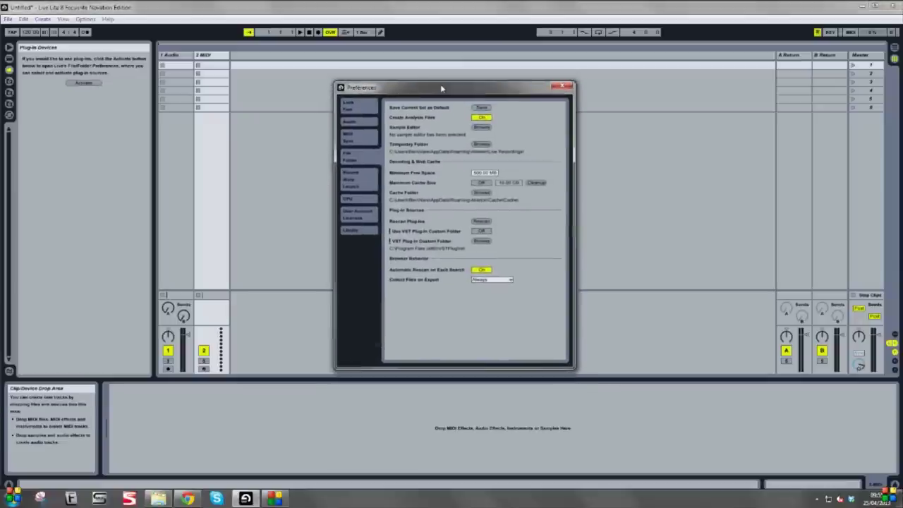
{"action": "left_click", "coordinate": [360, 125]}
{"action": "left_click", "coordinate": [361, 138]}
{"action": "left_click", "coordinate": [367, 157]}
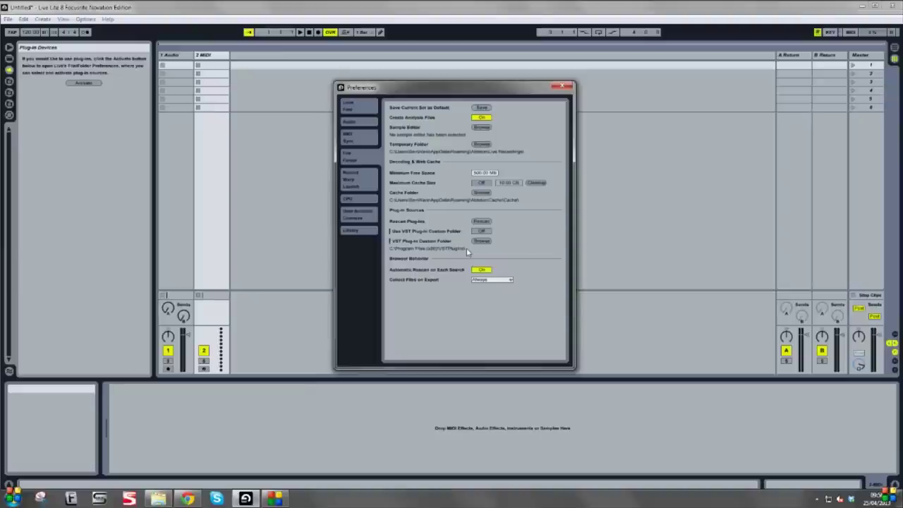
{"action": "left_click", "coordinate": [482, 241]}
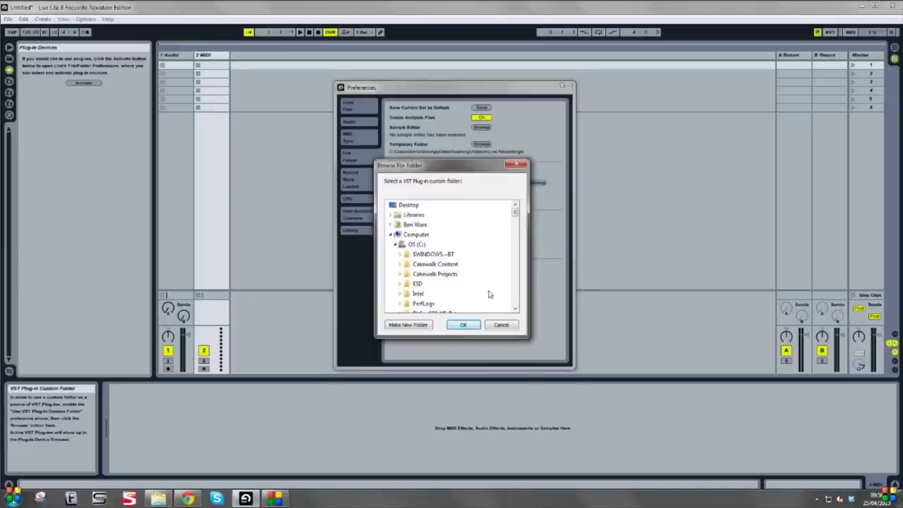
Keep the existing C:/Program Files (x86)/VSTPlugins path and switch Use VST Plug-in Custom Folder on
{"action": "left_click", "coordinate": [507, 328]}
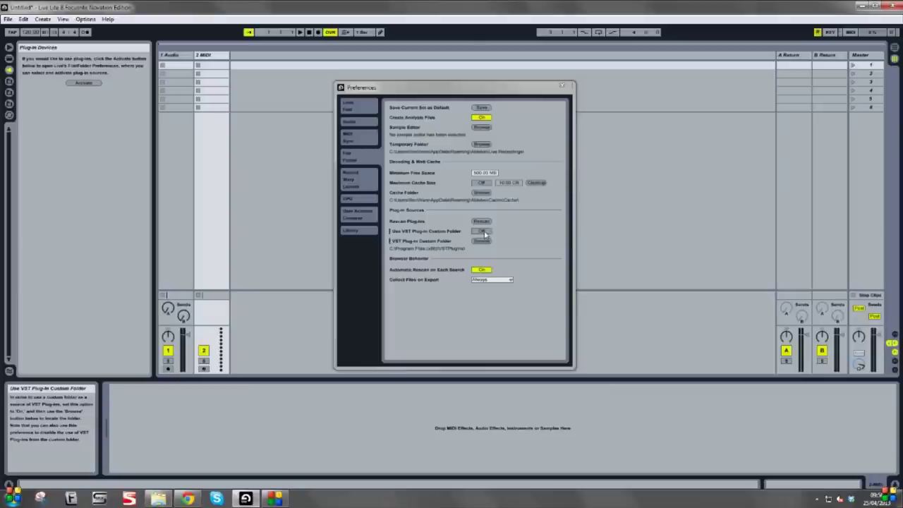
{"action": "left_click", "coordinate": [483, 231]}
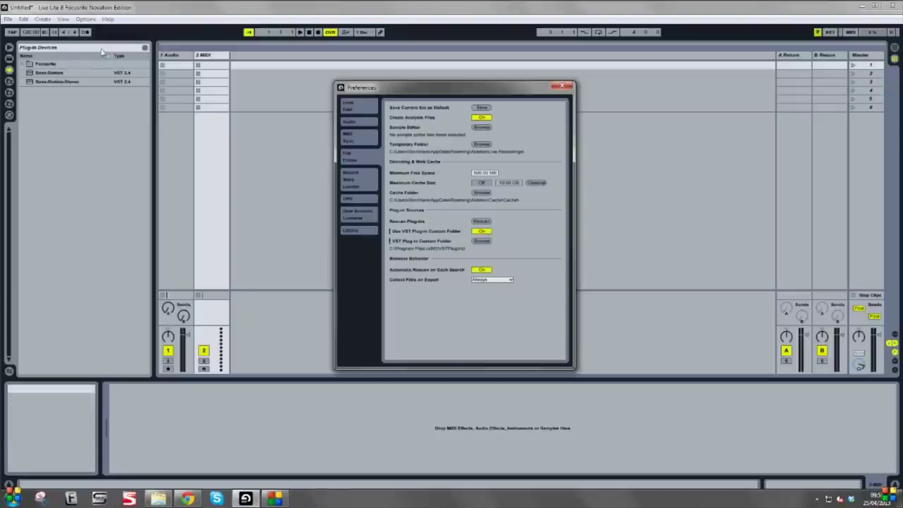
Inspect the Focusrite and Bass-Station plug-ins in the browser, then close Preferences
{"action": "left_click", "coordinate": [51, 65]}
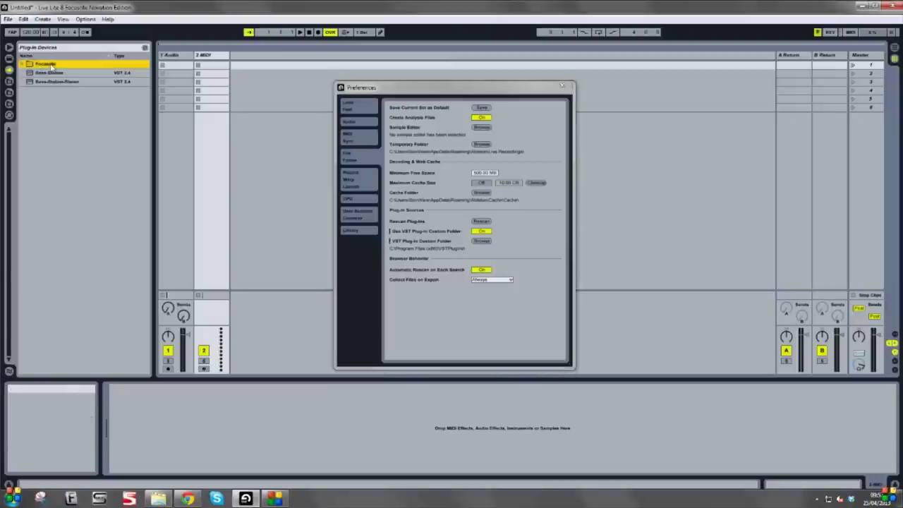
{"action": "left_click", "coordinate": [21, 64]}
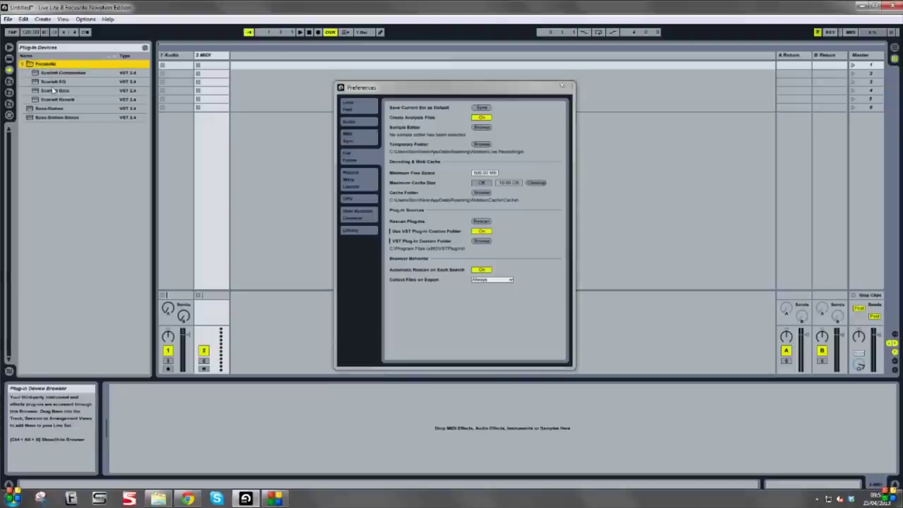
{"action": "left_click", "coordinate": [22, 64]}
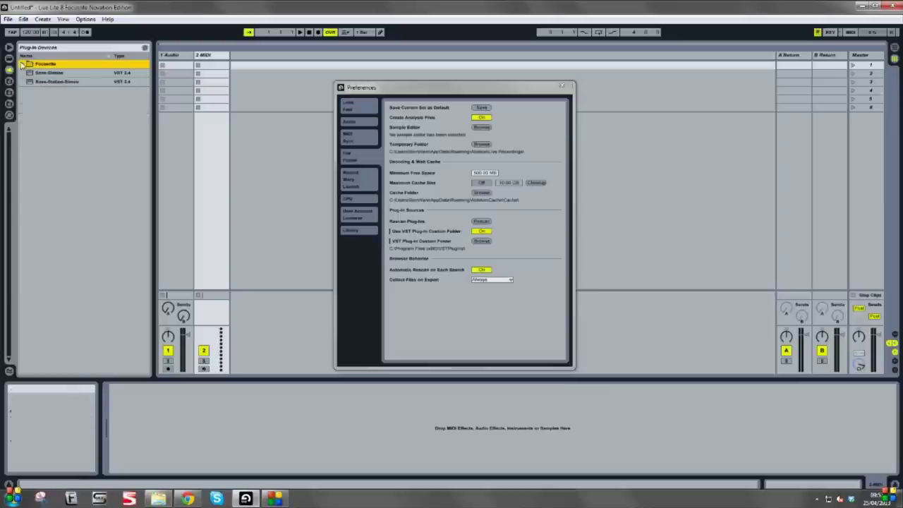
{"action": "left_click", "coordinate": [47, 73]}
{"action": "left_click", "coordinate": [47, 82]}
{"action": "left_click", "coordinate": [53, 74]}
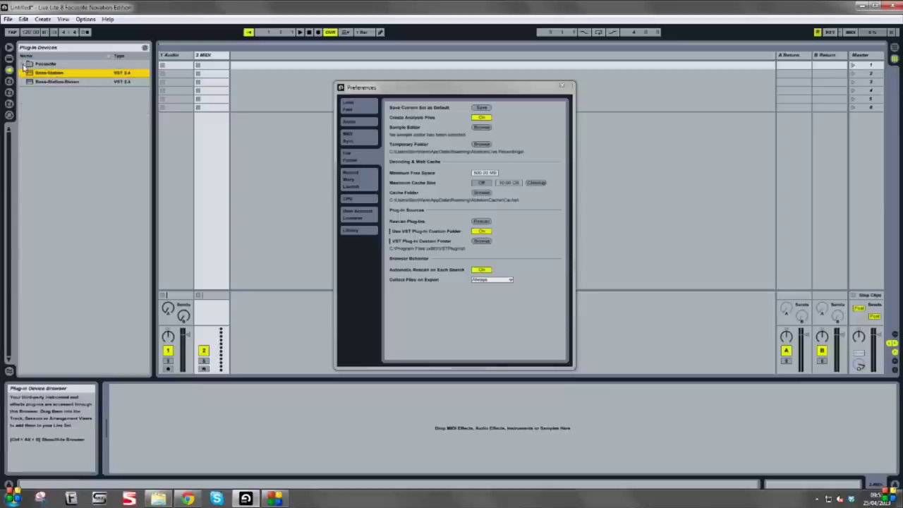
{"action": "left_click", "coordinate": [23, 64]}
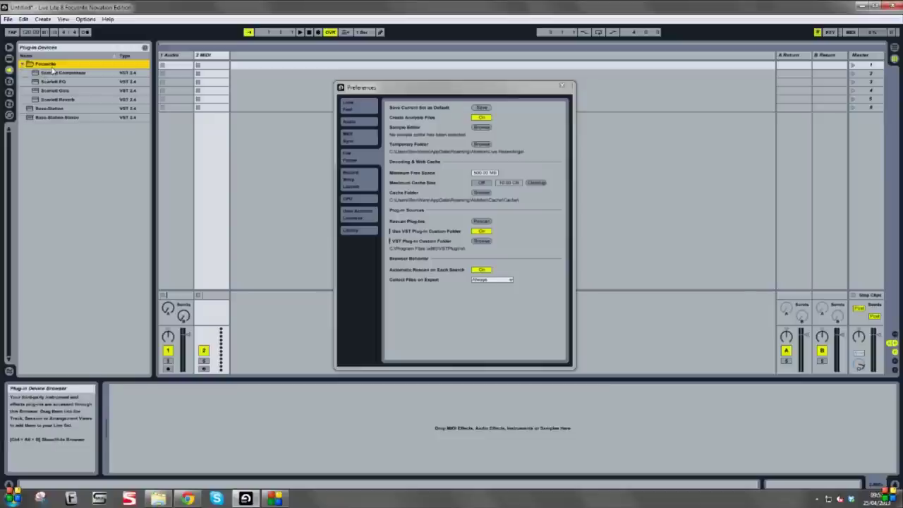
{"action": "left_click", "coordinate": [565, 86]}
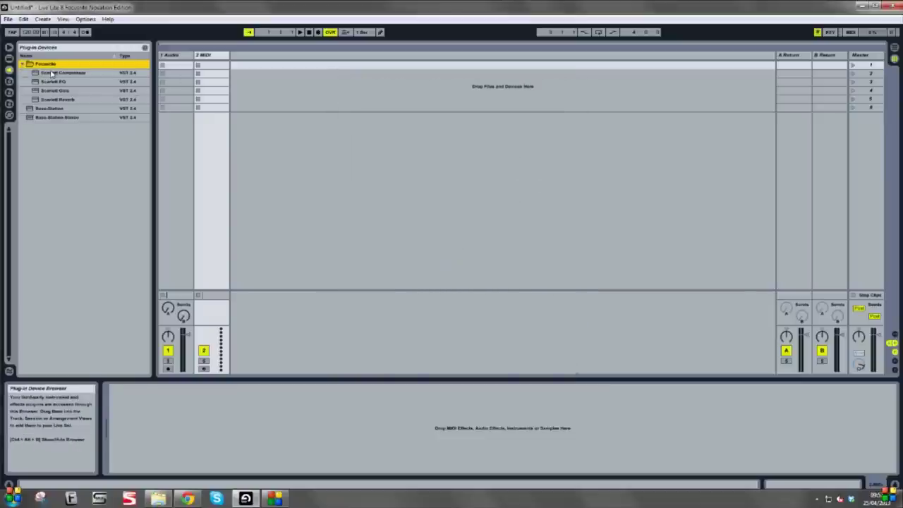
Load the Scarlett Compressor onto the 1 Audio track
{"action": "left_click", "coordinate": [52, 73]}
{"action": "left_click", "coordinate": [176, 64]}
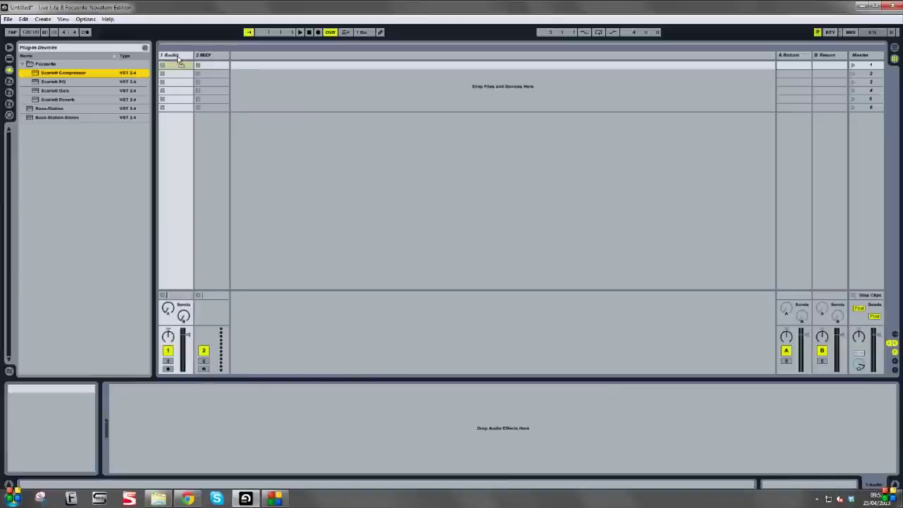
{"action": "left_click", "coordinate": [199, 64]}
{"action": "left_click", "coordinate": [168, 127]}
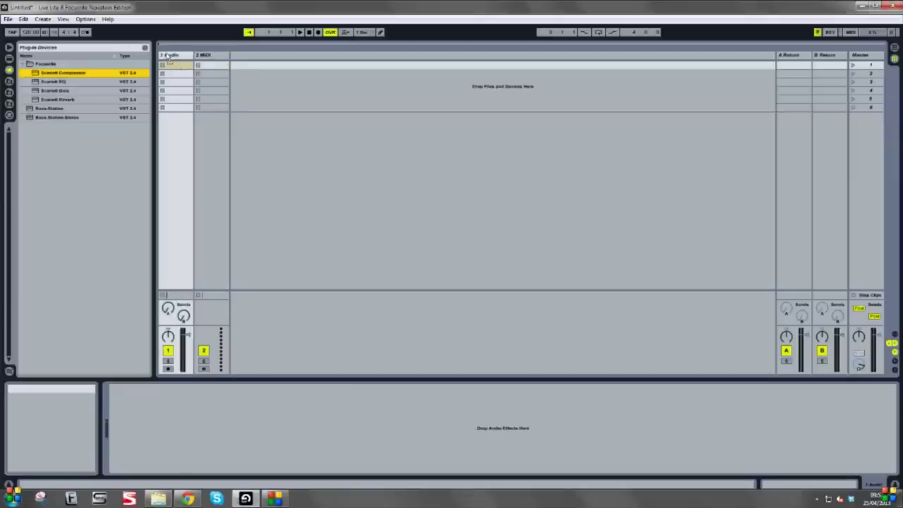
{"action": "key", "text": "Return"}
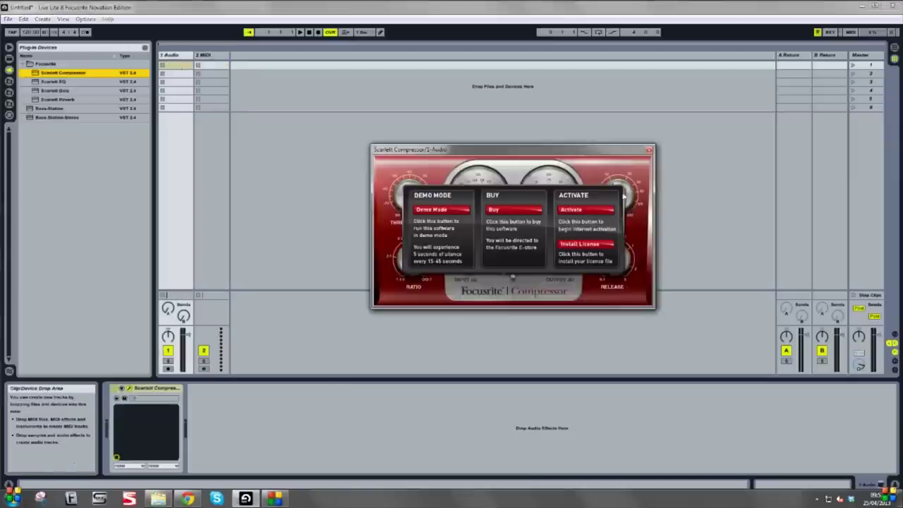
Reposition the Scarlett Compressor window and choose Activate to open the E-Store activation page
{"action": "left_click_drag", "start_coordinate": [487, 148], "coordinate": [446, 119]}
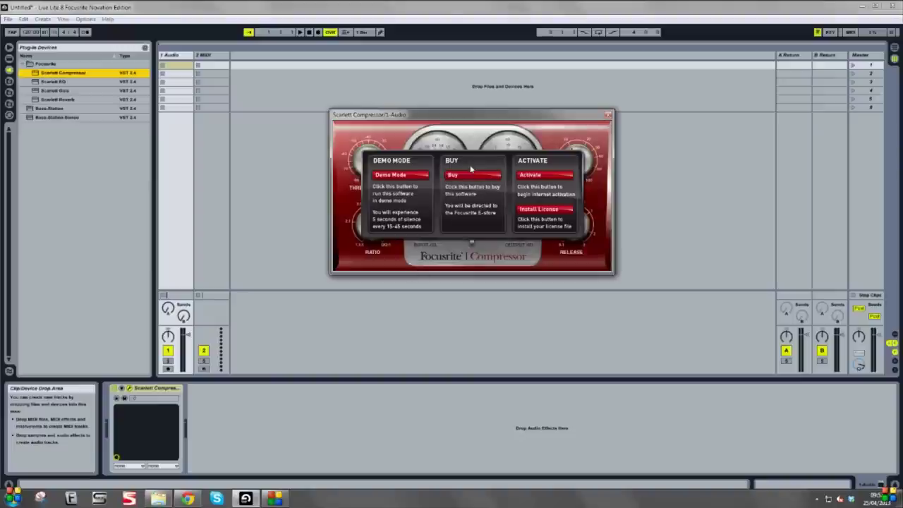
{"action": "left_click", "coordinate": [533, 176]}
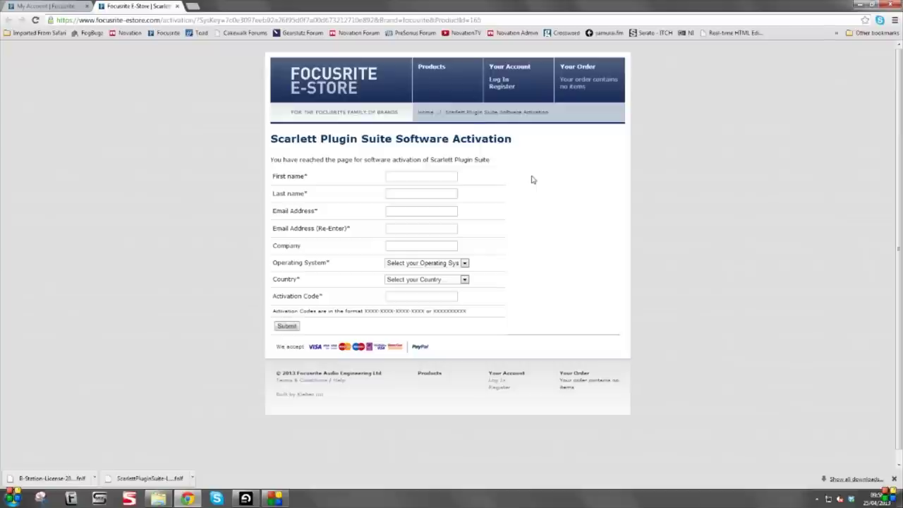
Enter the user's first and last name on the activation form
{"action": "left_click", "coordinate": [422, 177]}
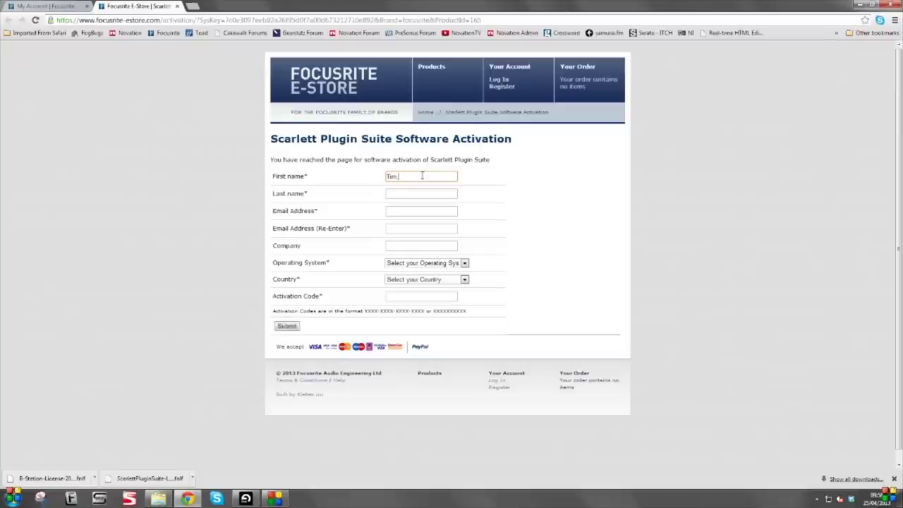
{"action": "key", "text": "Tab"}
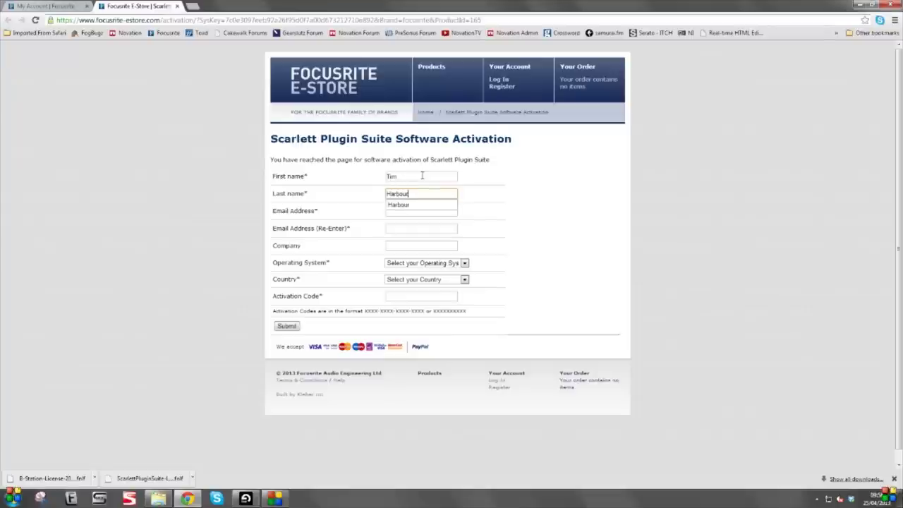
Fill in and confirm the e-mail address, and set the company to Focusrite Audio Engineering
{"action": "key", "text": "Tab"}
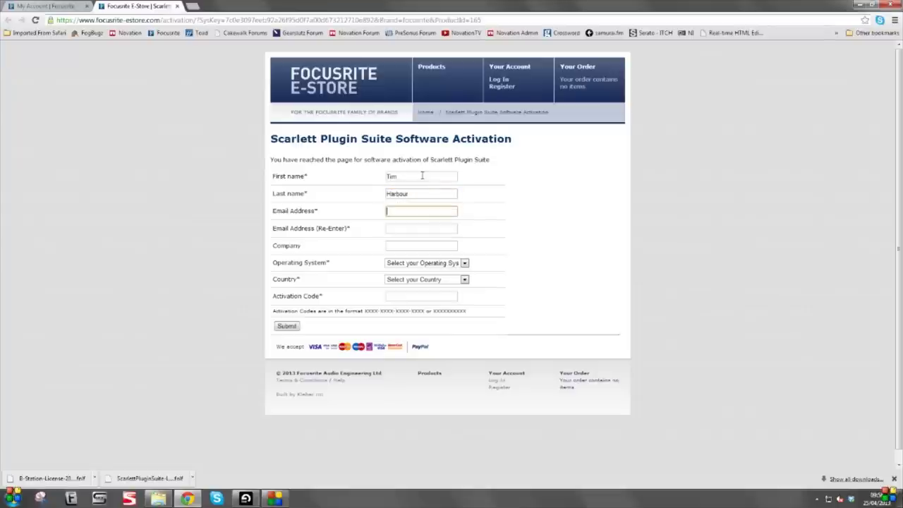
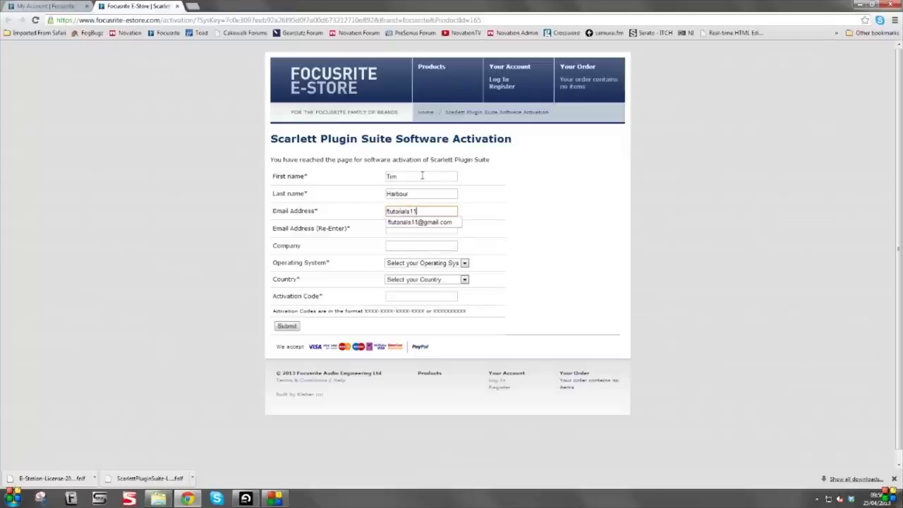
{"action": "key", "text": "Tab"}
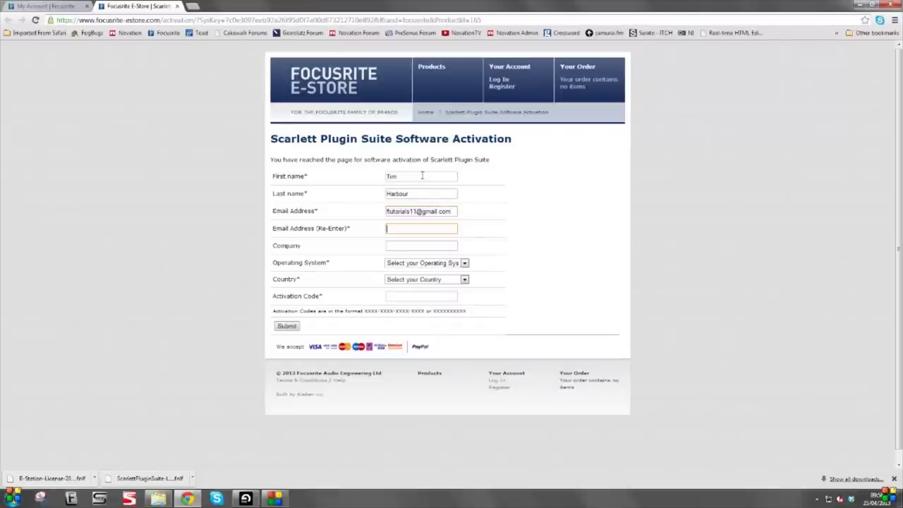
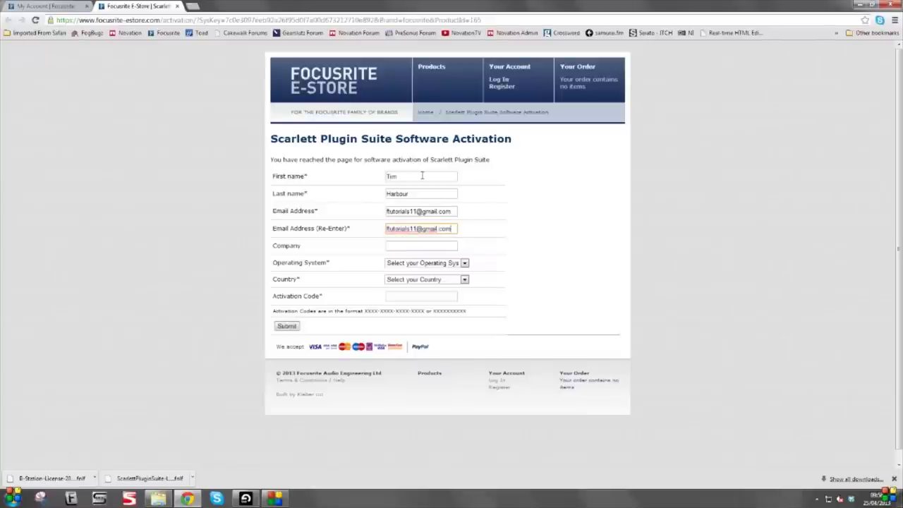
{"action": "key", "text": "Tab"}
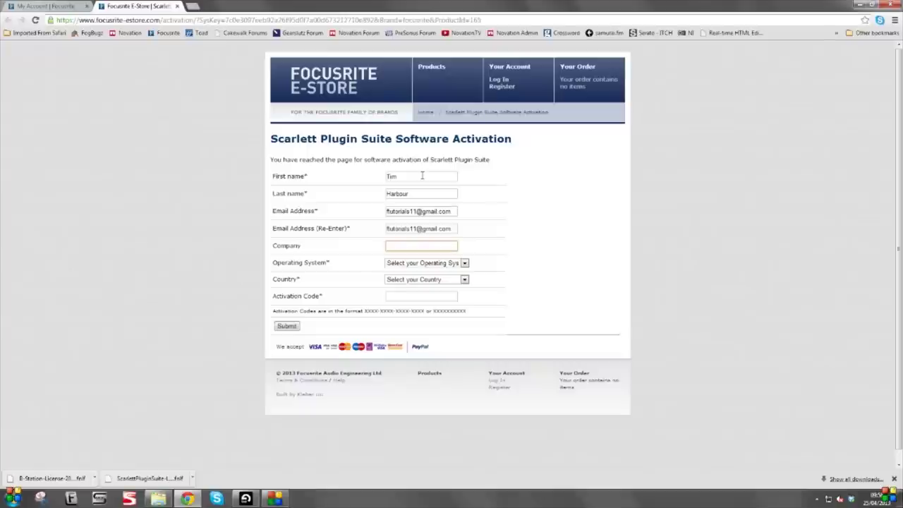
{"action": "type", "text": "Focusrite"}
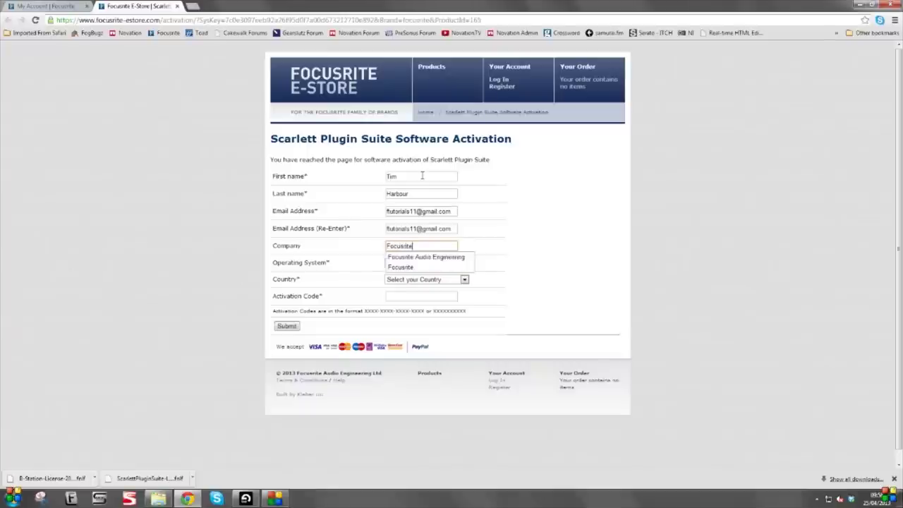
{"action": "key", "text": "Down"}
{"action": "key", "text": "Return"}
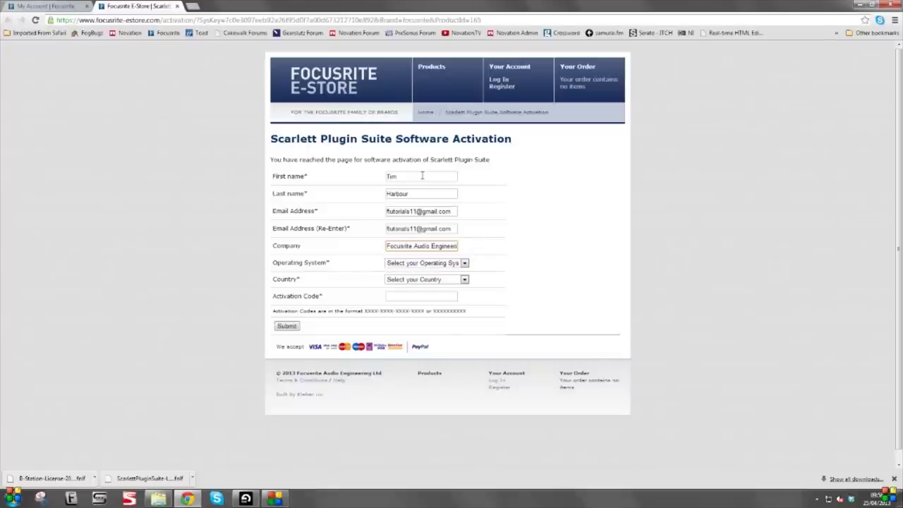
Choose Windows 7 as operating system and United Kingdom as country, then go to My Account
{"action": "left_click", "coordinate": [464, 264]}
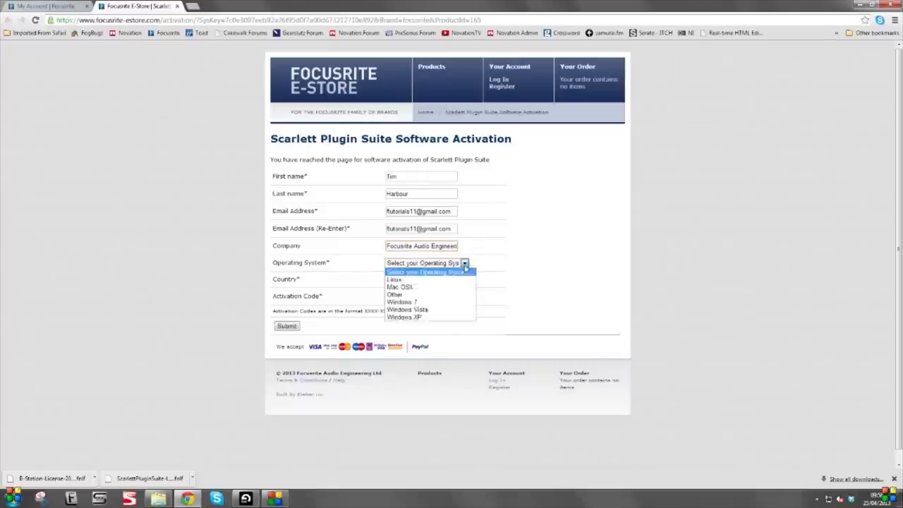
{"action": "left_click", "coordinate": [458, 303]}
{"action": "left_click", "coordinate": [464, 280]}
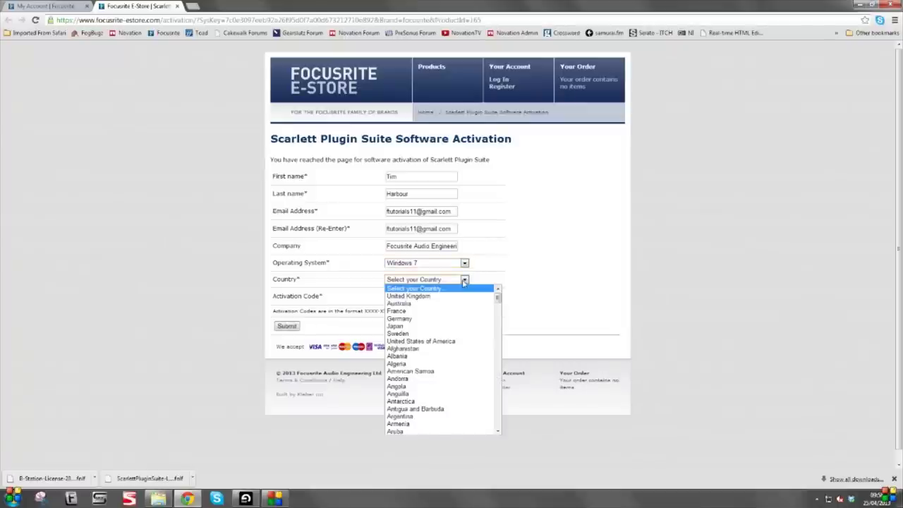
{"action": "left_click", "coordinate": [455, 296]}
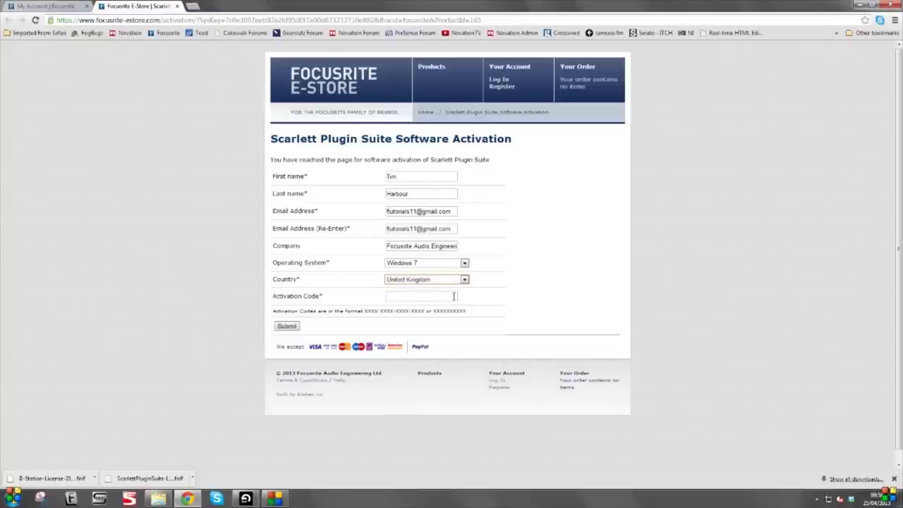
{"action": "left_click", "coordinate": [389, 297]}
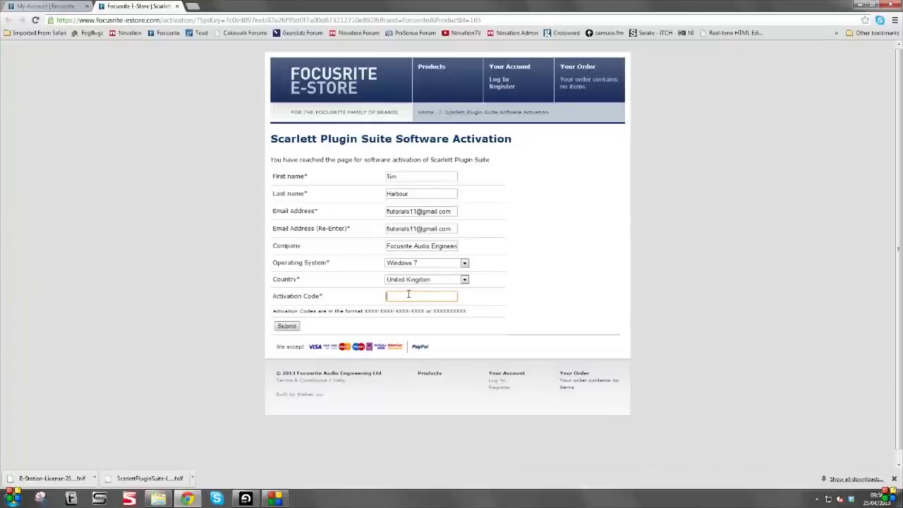
{"action": "left_click", "coordinate": [57, 7]}
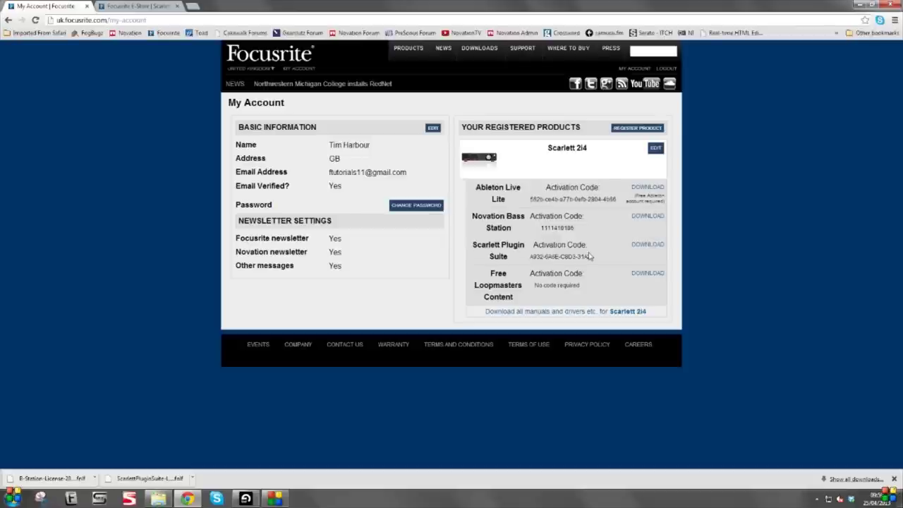
Copy the Scarlett Plugin Suite activation code from My Account and return to the activation form
{"action": "left_click_drag", "start_coordinate": [531, 260], "coordinate": [591, 259]}
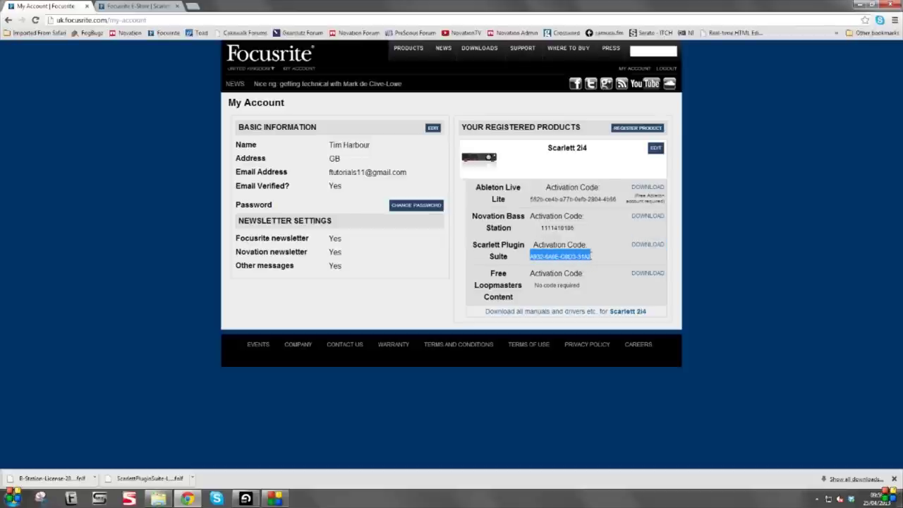
{"action": "right_click", "coordinate": [564, 258]}
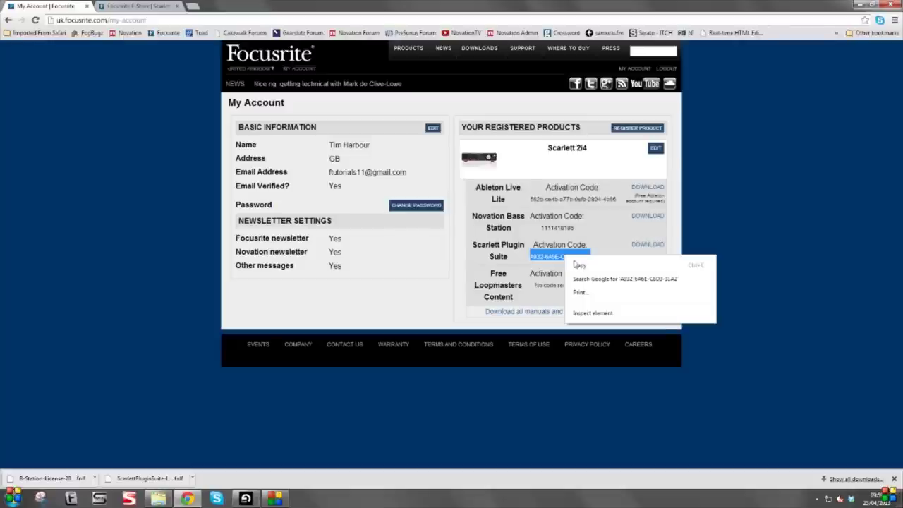
{"action": "left_click", "coordinate": [581, 267]}
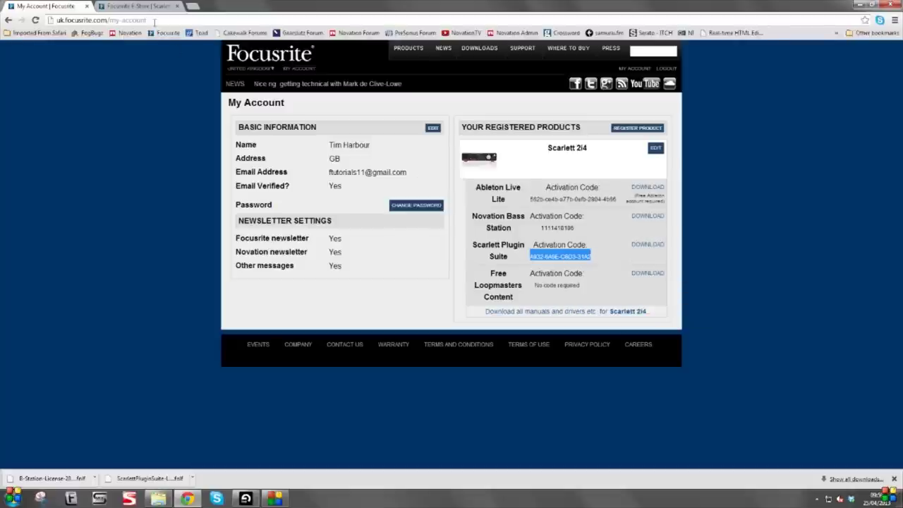
{"action": "left_click", "coordinate": [140, 6]}
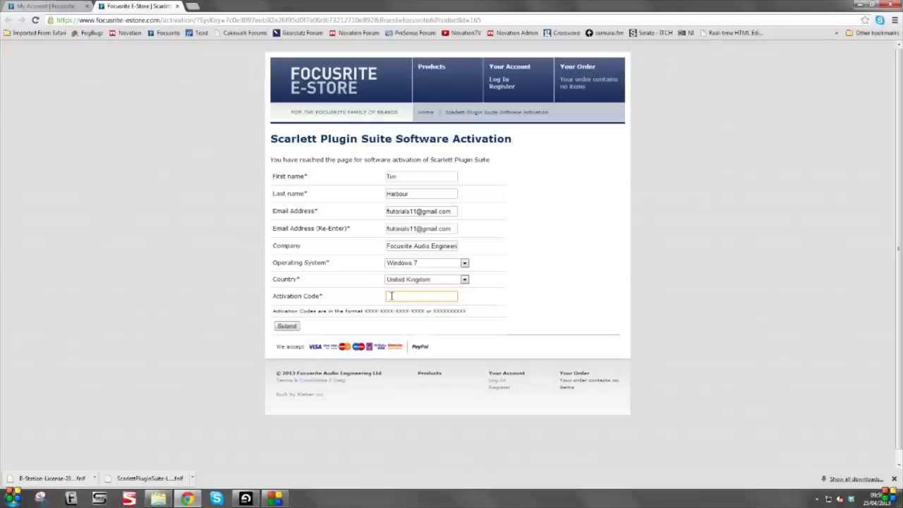
Paste the activation code, submit the form to activate the suite, and open the Computer window
{"action": "right_click", "coordinate": [390, 298]}
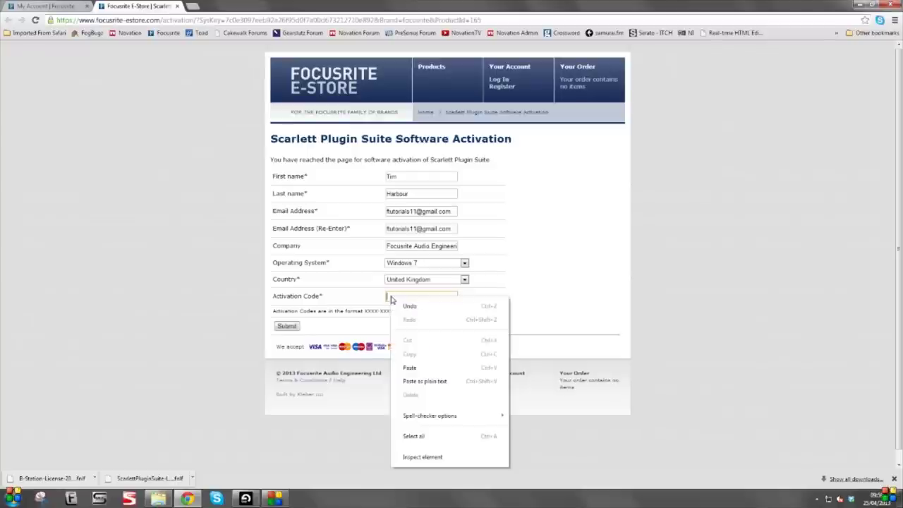
{"action": "left_click", "coordinate": [428, 369]}
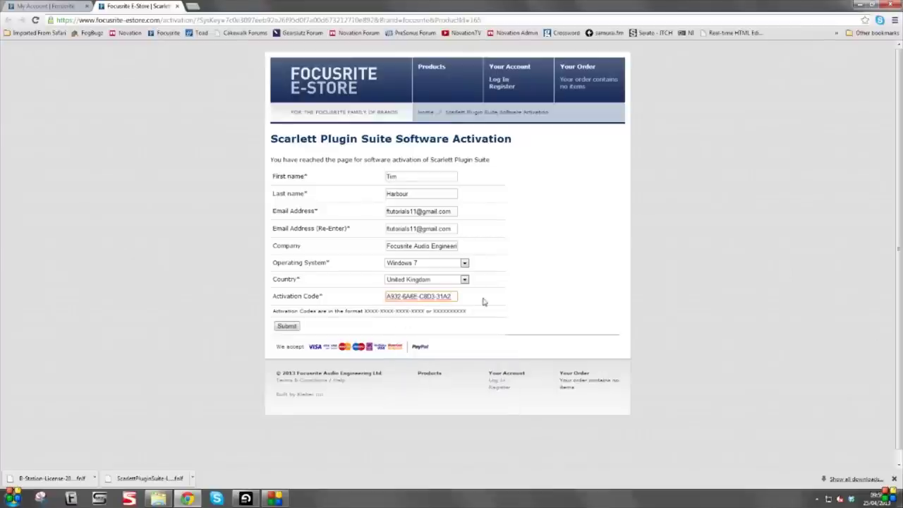
{"action": "left_click", "coordinate": [287, 327]}
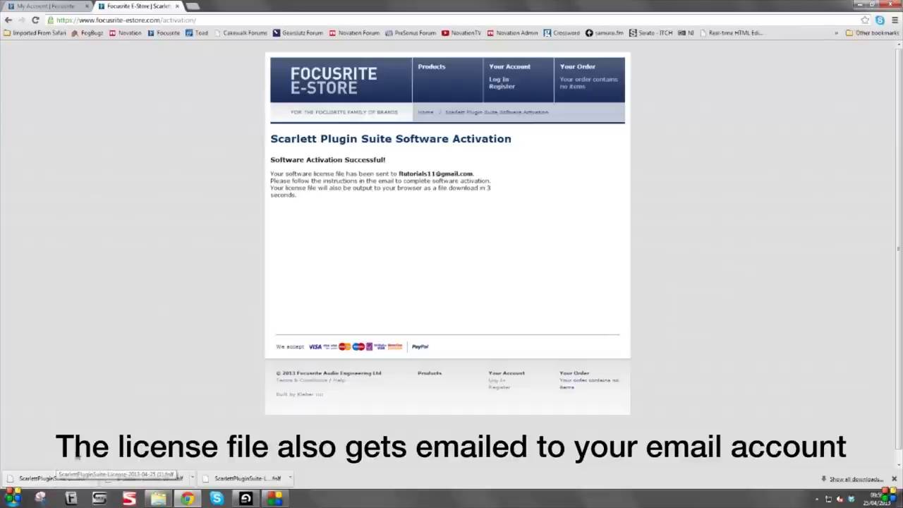
{"action": "left_click", "coordinate": [14, 497]}
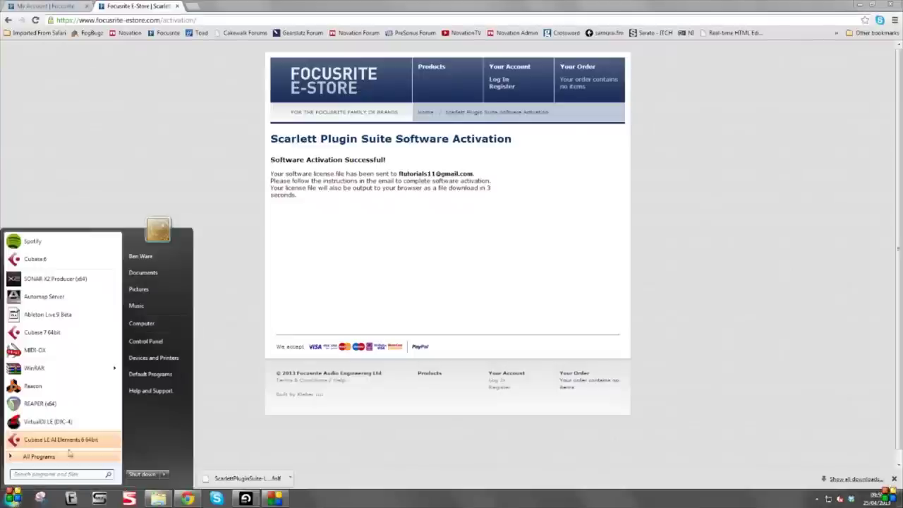
{"action": "left_click", "coordinate": [145, 324]}
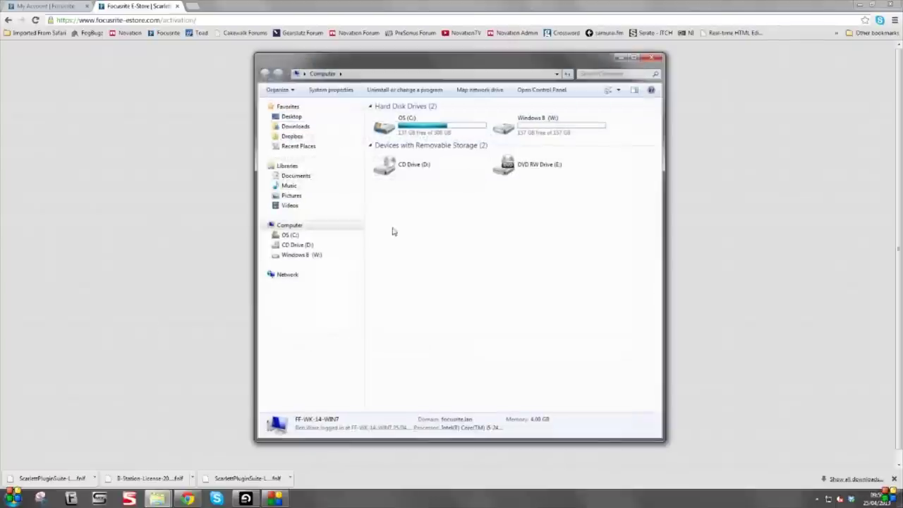
Check the Downloads folder for the licence file, then minimize Explorer and Chrome to return to Live
{"action": "left_click", "coordinate": [296, 127]}
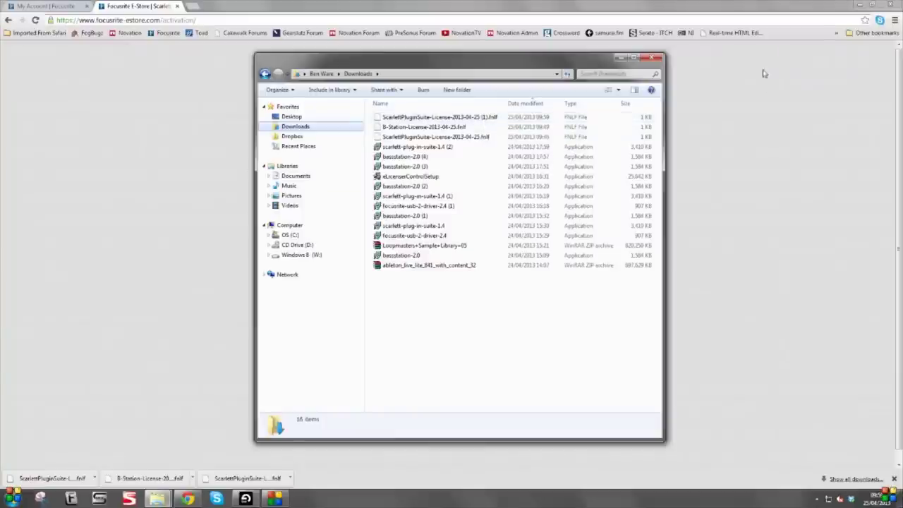
{"action": "left_click", "coordinate": [619, 59]}
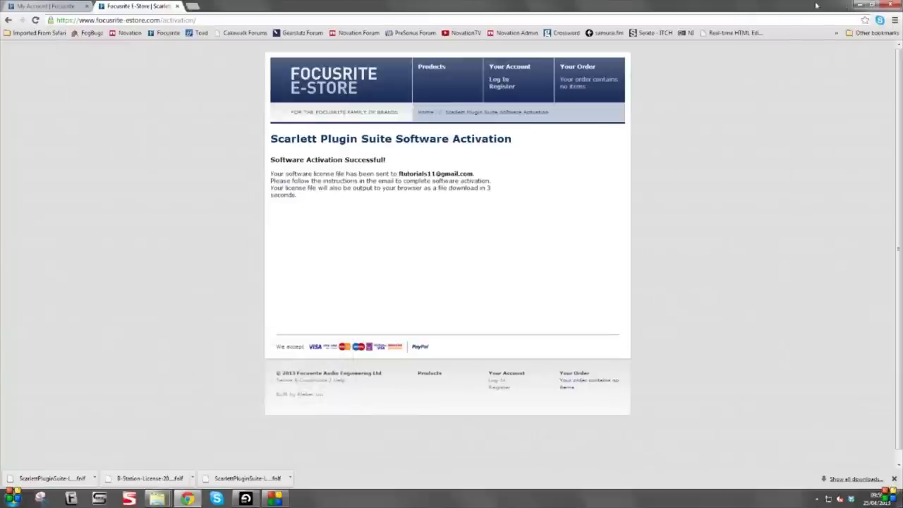
{"action": "left_click", "coordinate": [859, 4]}
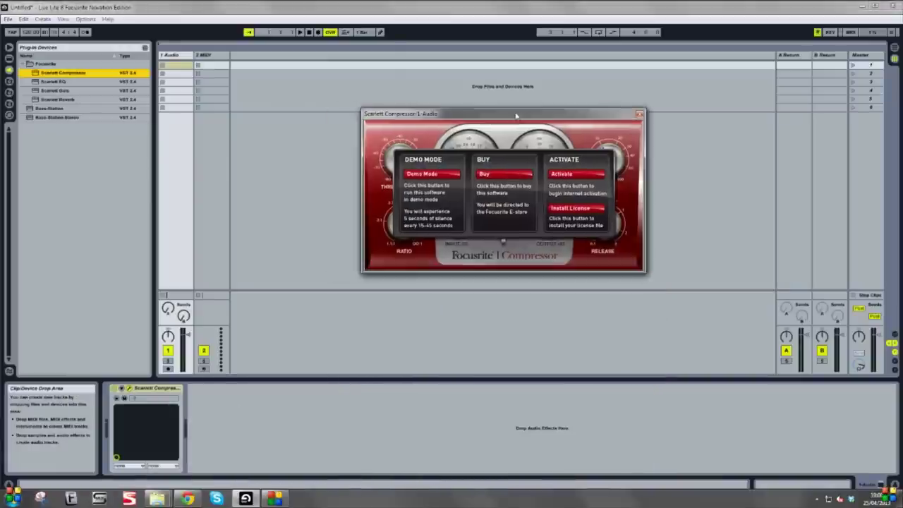
Install the Scarlett Plugin Suite licence file from Downloads so the Compressor runs unlocked
{"action": "left_click", "coordinate": [562, 208]}
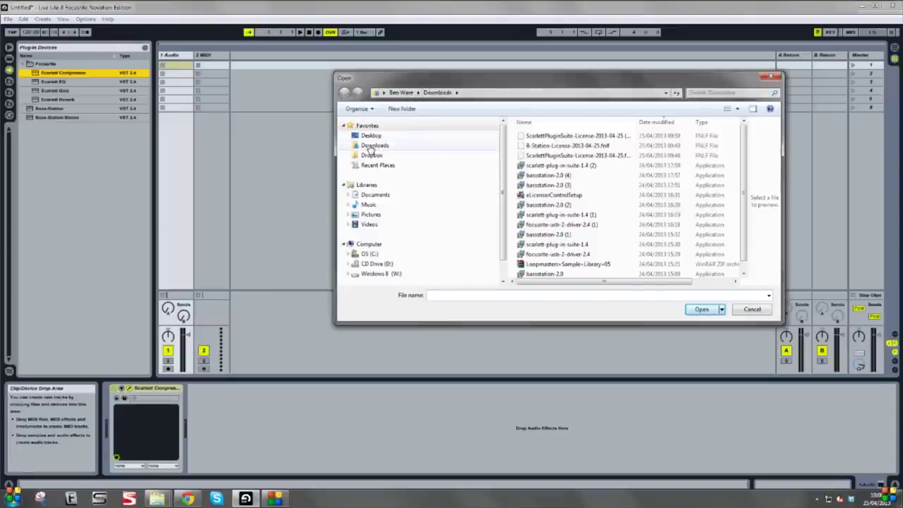
{"action": "left_click", "coordinate": [369, 146]}
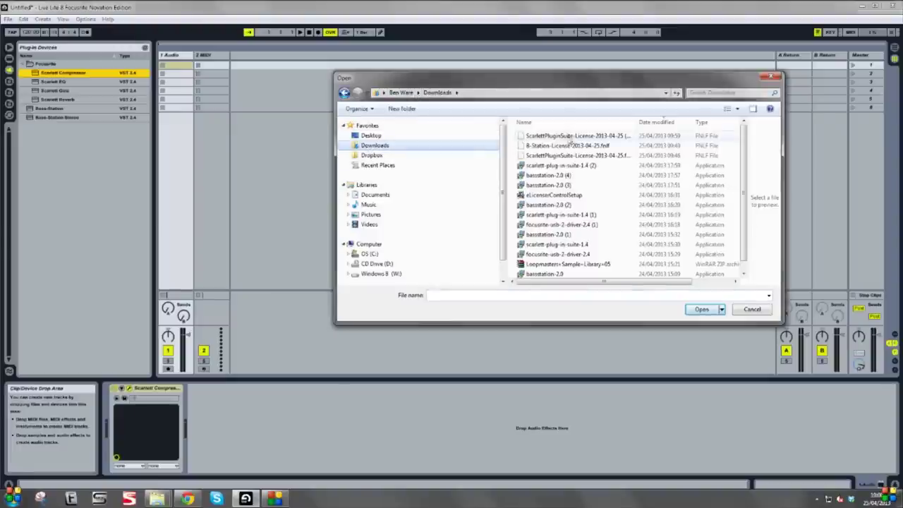
{"action": "double_click", "coordinate": [562, 135]}
Load Scarlett EQ from Plug-in Devices onto the 2 MIDI track, then close its window
{"action": "left_click_drag", "start_coordinate": [461, 120], "coordinate": [529, 112]}
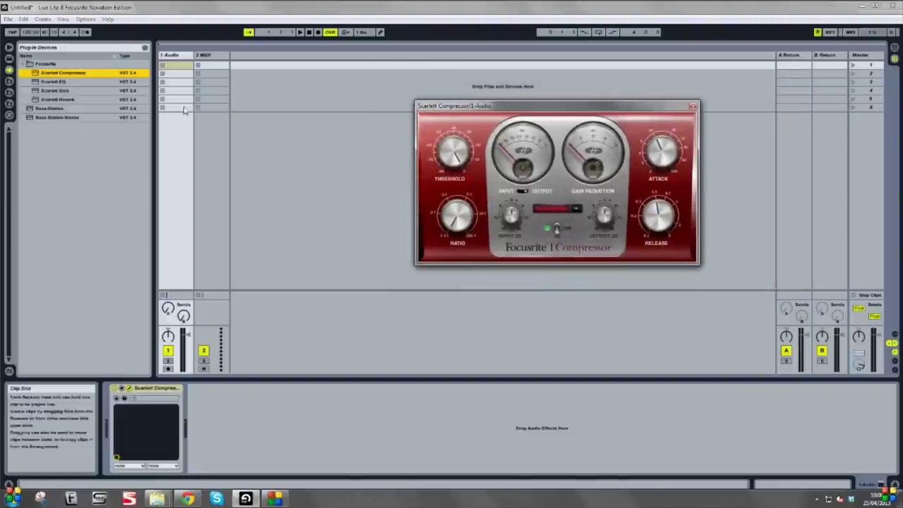
{"action": "left_click", "coordinate": [42, 82]}
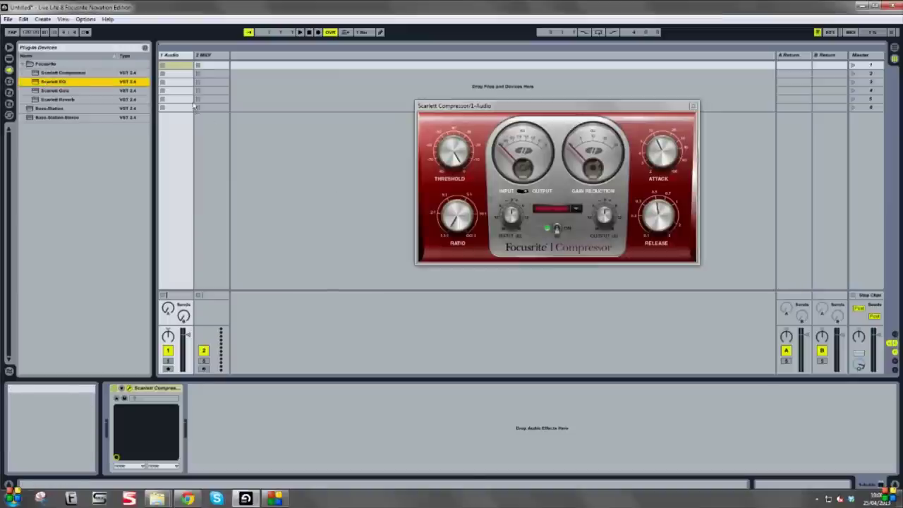
{"action": "left_click_drag", "start_coordinate": [195, 106], "coordinate": [205, 99]}
{"action": "left_click_drag", "start_coordinate": [529, 110], "coordinate": [390, 115]}
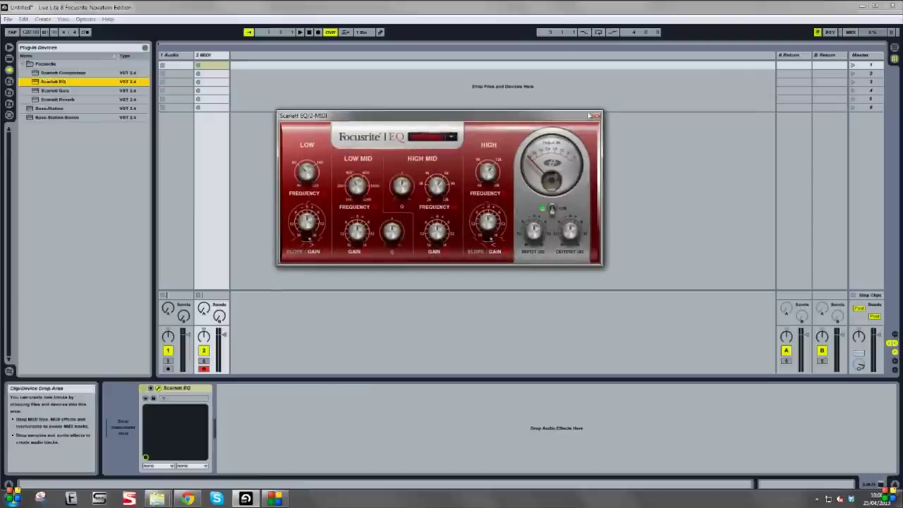
{"action": "left_click", "coordinate": [598, 115]}
Put Bass-Station on a new MIDI track and start its online activation at the first-name field
{"action": "left_click", "coordinate": [47, 108]}
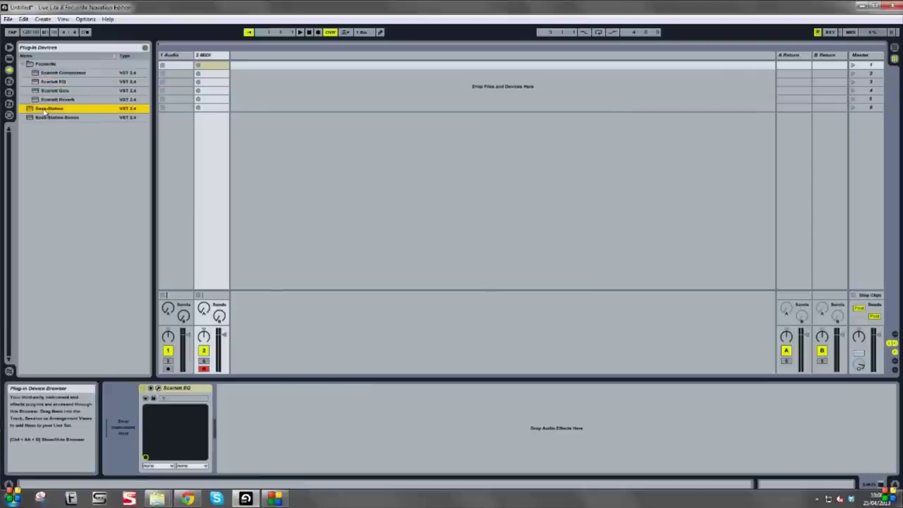
{"action": "left_click_drag", "start_coordinate": [40, 111], "coordinate": [333, 156]}
{"action": "left_click_drag", "start_coordinate": [249, 148], "coordinate": [249, 149]}
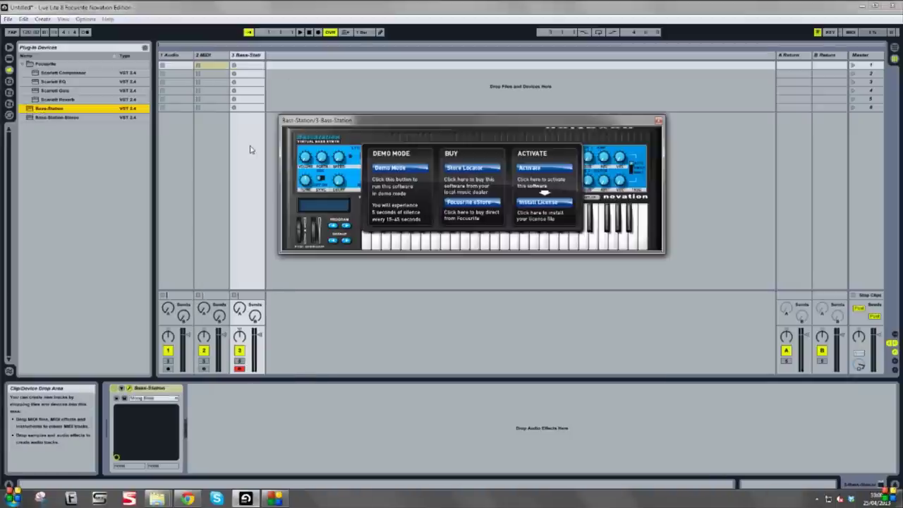
{"action": "left_click_drag", "start_coordinate": [448, 120], "coordinate": [437, 97]}
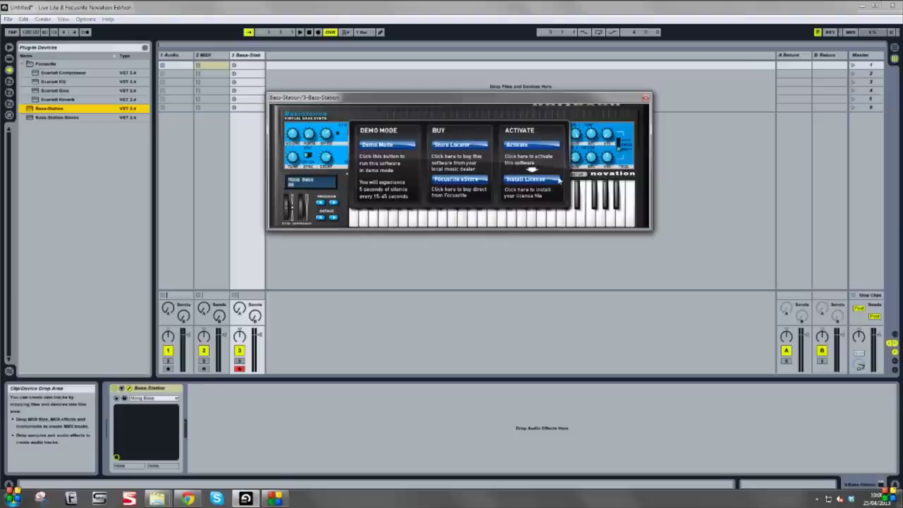
{"action": "left_click_drag", "start_coordinate": [501, 100], "coordinate": [475, 112]}
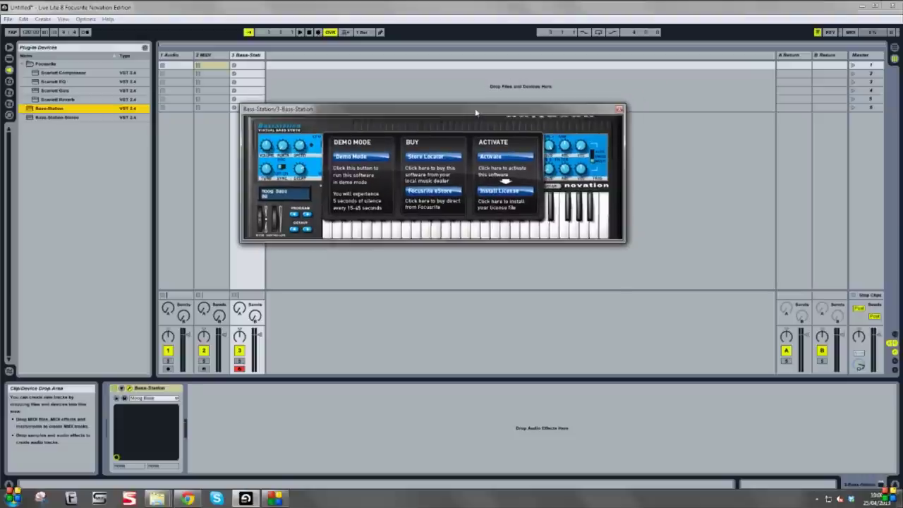
{"action": "left_click", "coordinate": [496, 160]}
{"action": "left_click", "coordinate": [416, 179]}
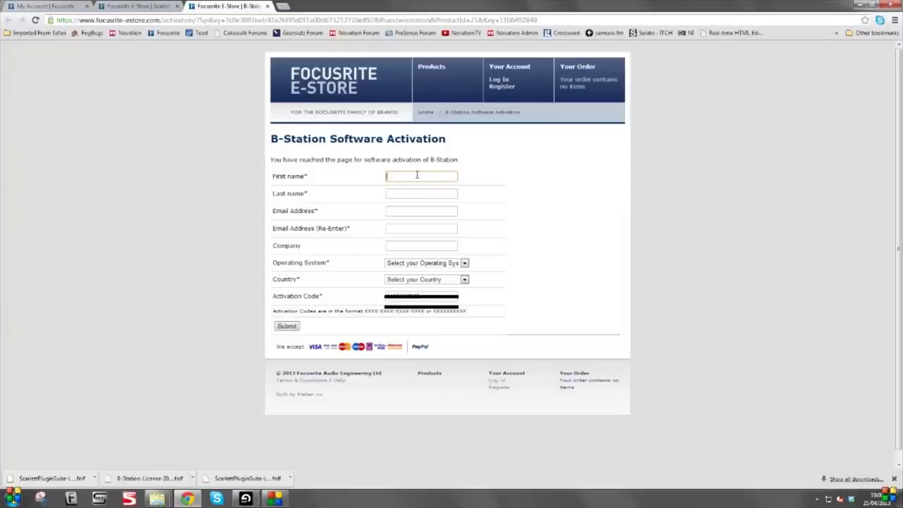
Enter the first and last name, then the e-mail address in both e-mail fields
{"action": "key", "text": "Tab"}
{"action": "key", "text": "Tab"}
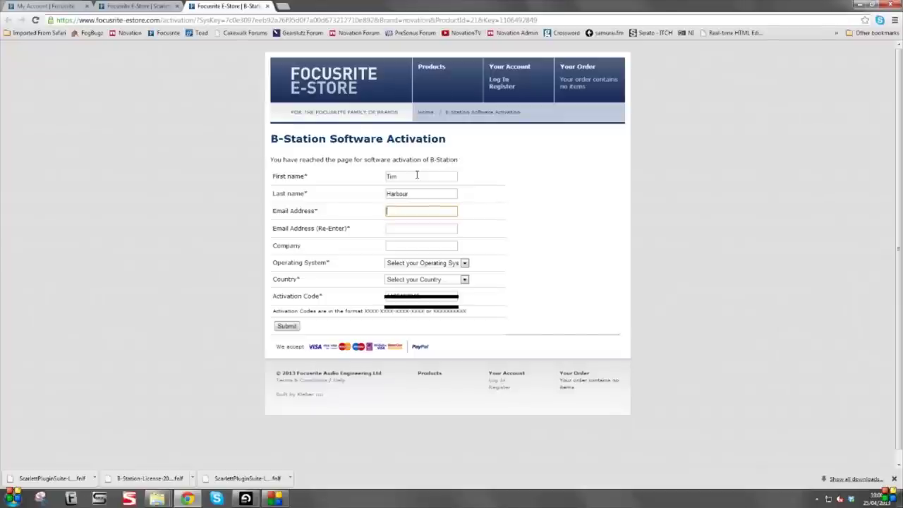
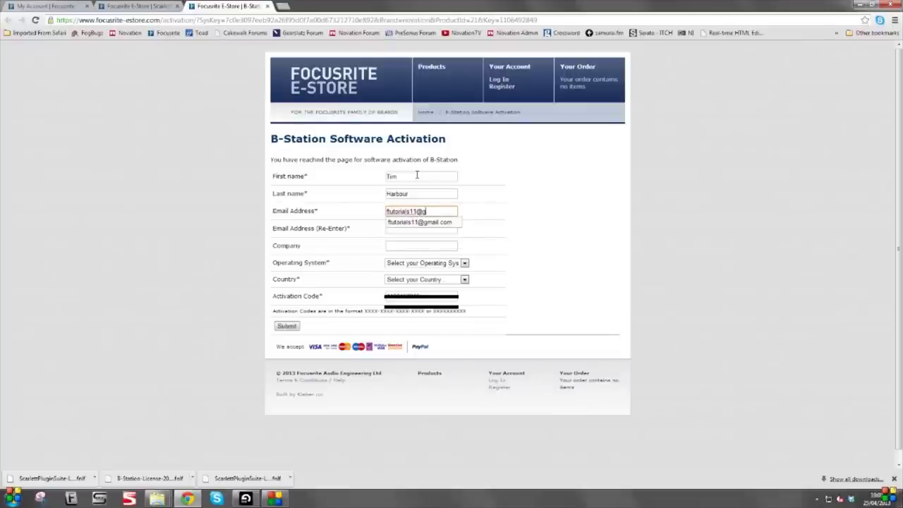
{"action": "key", "text": "Tab"}
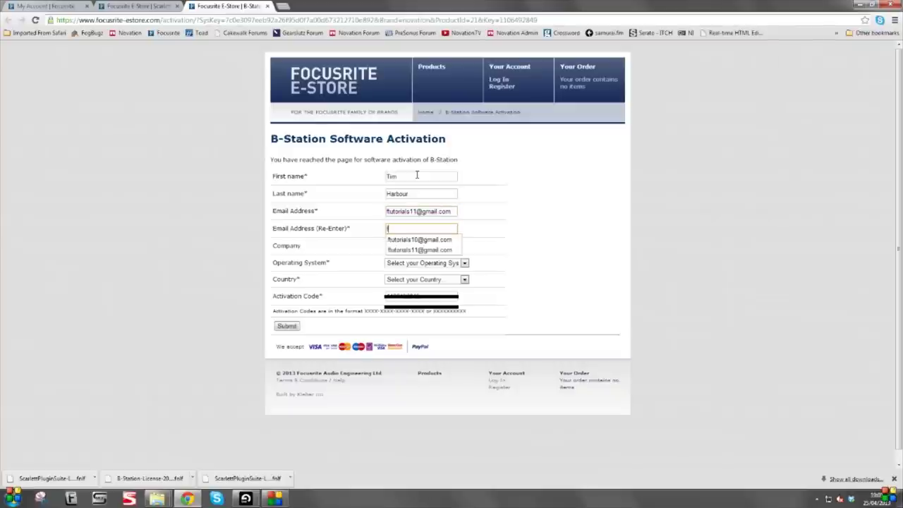
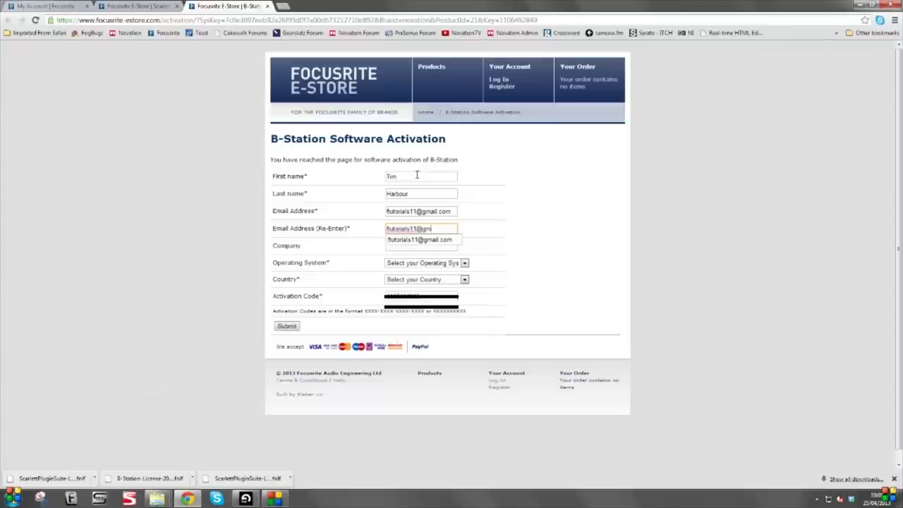
{"action": "key", "text": "Tab"}
Set company to Focusrite Audio Engineering, operating system to Windows 7, country to United Kingdom
{"action": "type", "text": "F"}
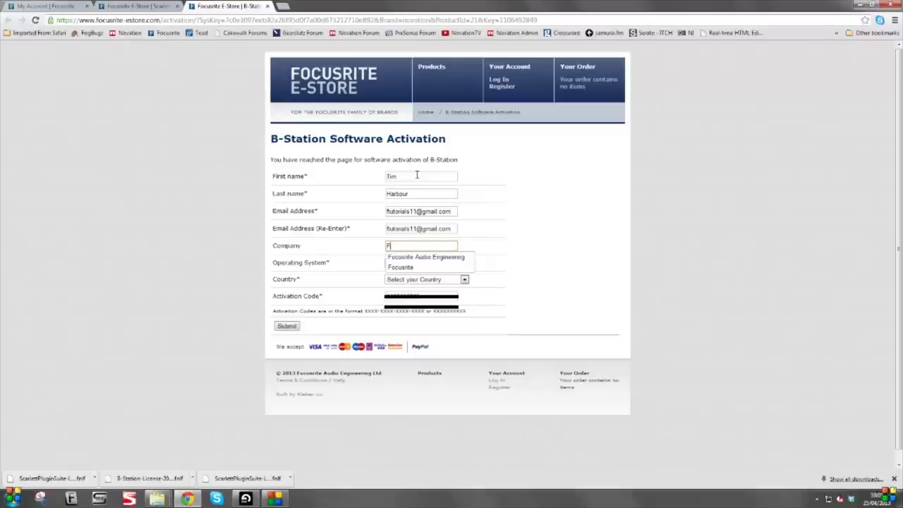
{"action": "type", "text": "ocusrite"}
{"action": "key", "text": "Down"}
{"action": "key", "text": "Return"}
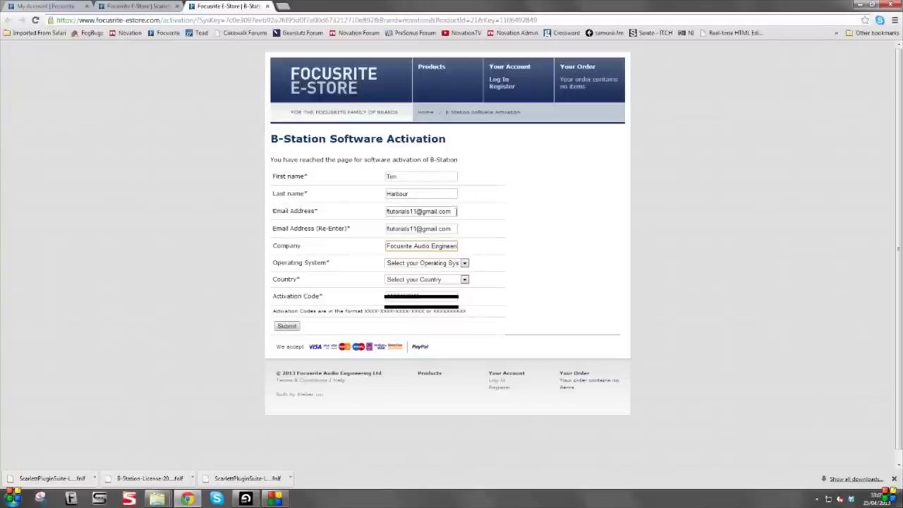
{"action": "left_click", "coordinate": [464, 263]}
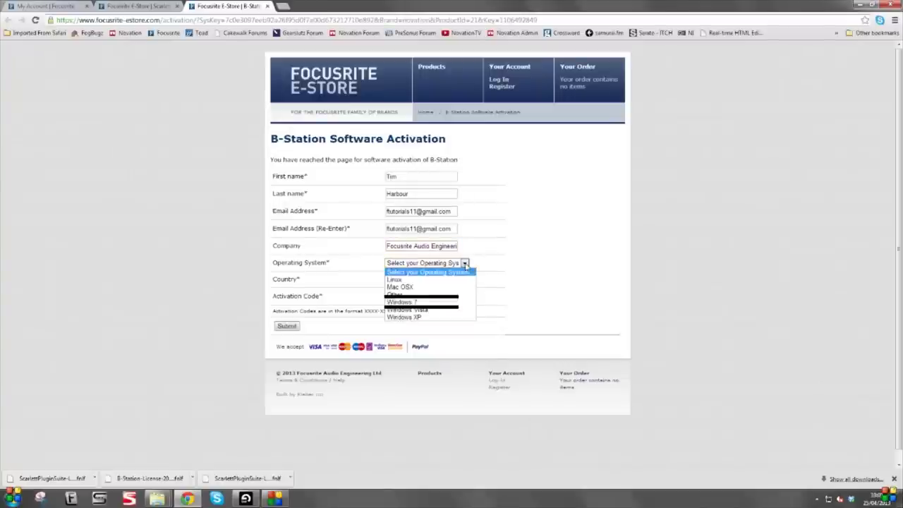
{"action": "left_click", "coordinate": [428, 301]}
{"action": "left_click", "coordinate": [463, 279]}
{"action": "left_click", "coordinate": [448, 299]}
Check the Activation Code field's suggestions, then go to the My Account page
{"action": "left_click", "coordinate": [432, 297]}
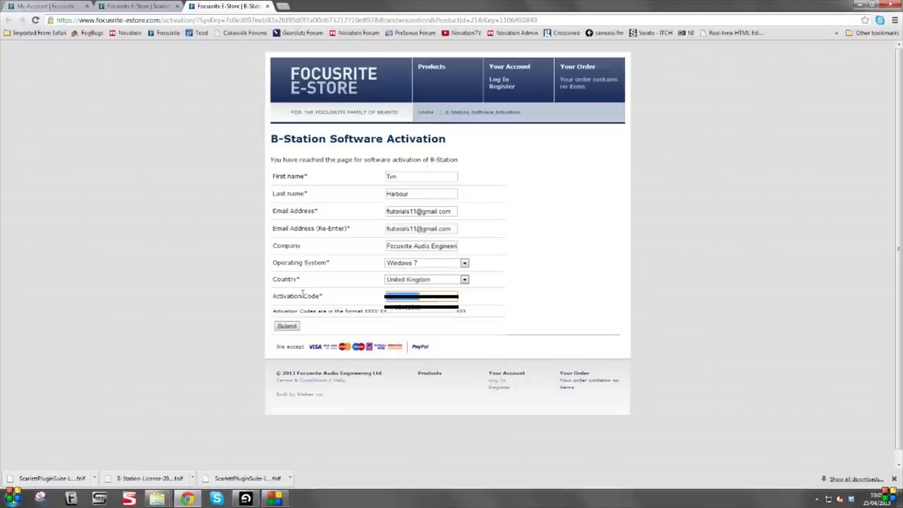
{"action": "left_click", "coordinate": [390, 295]}
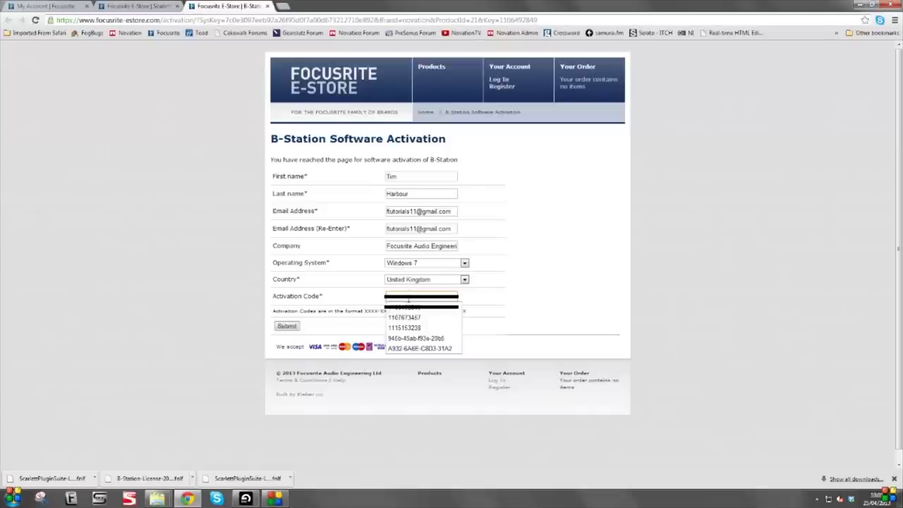
{"action": "left_click", "coordinate": [476, 302]}
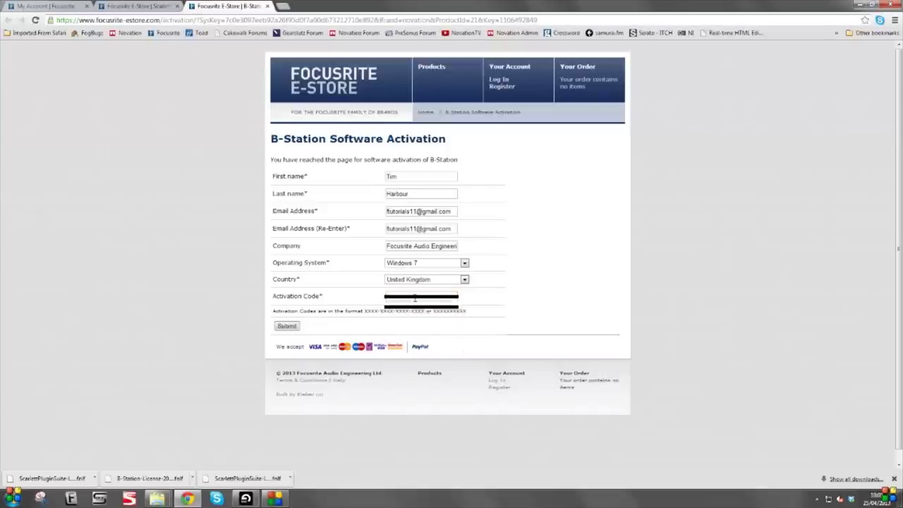
{"action": "left_click", "coordinate": [42, 8]}
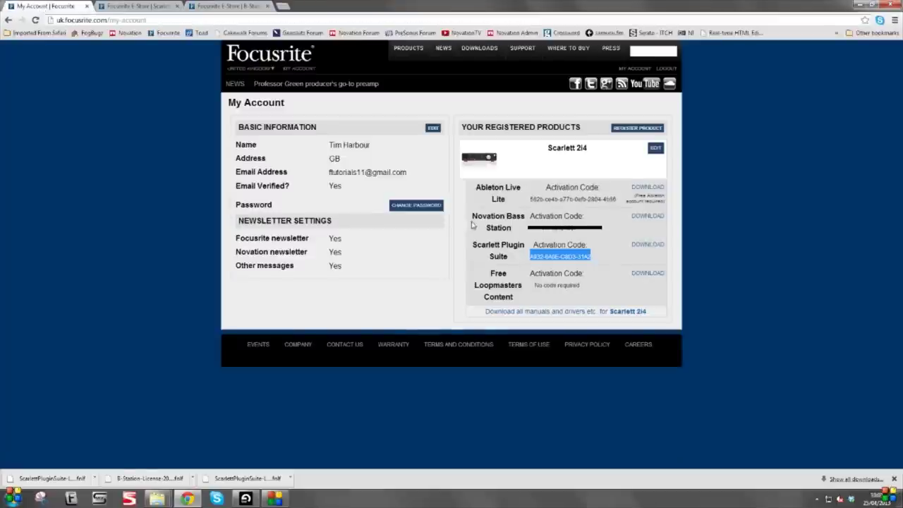
Copy the Novation Bass Station activation code from My Account
{"action": "left_click_drag", "start_coordinate": [541, 228], "coordinate": [574, 231]}
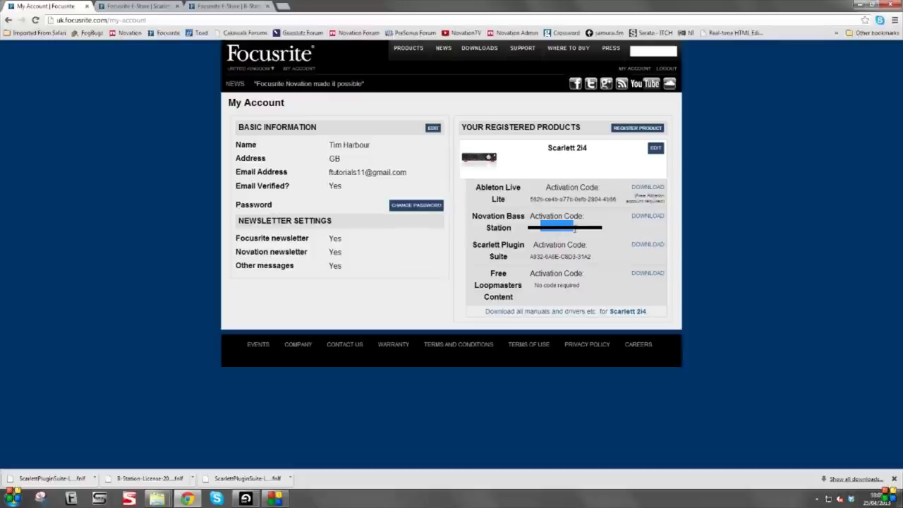
{"action": "right_click", "coordinate": [559, 227]}
{"action": "left_click", "coordinate": [577, 239]}
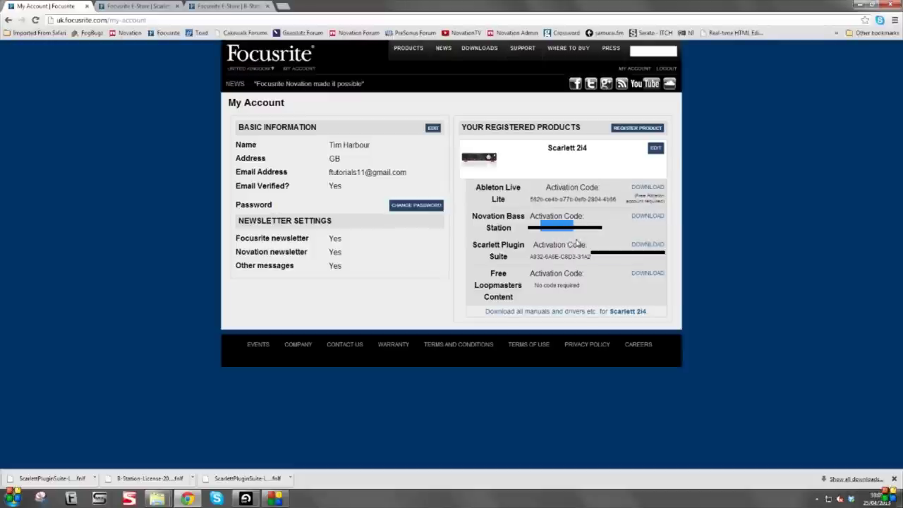
Paste the code into the B-Station form's Activation Code, submit, and open the downloaded licence's folder
{"action": "left_click", "coordinate": [139, 5]}
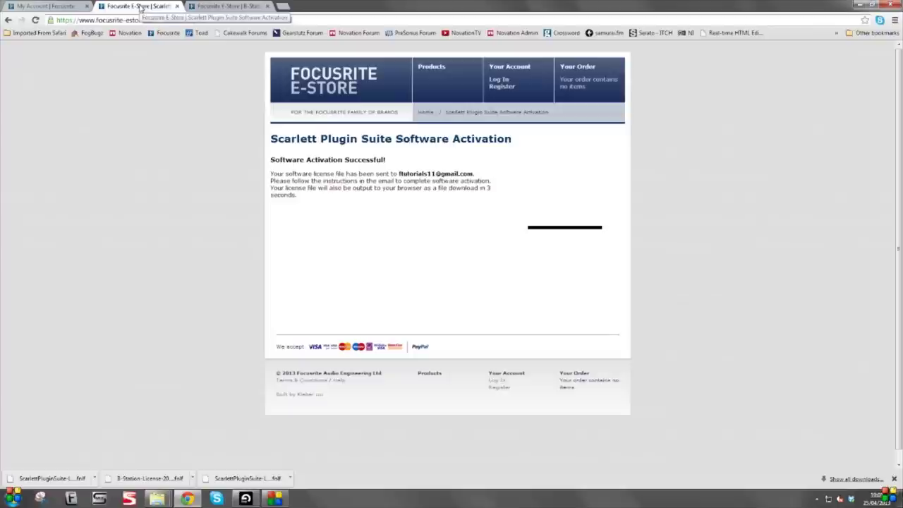
{"action": "left_click", "coordinate": [246, 6]}
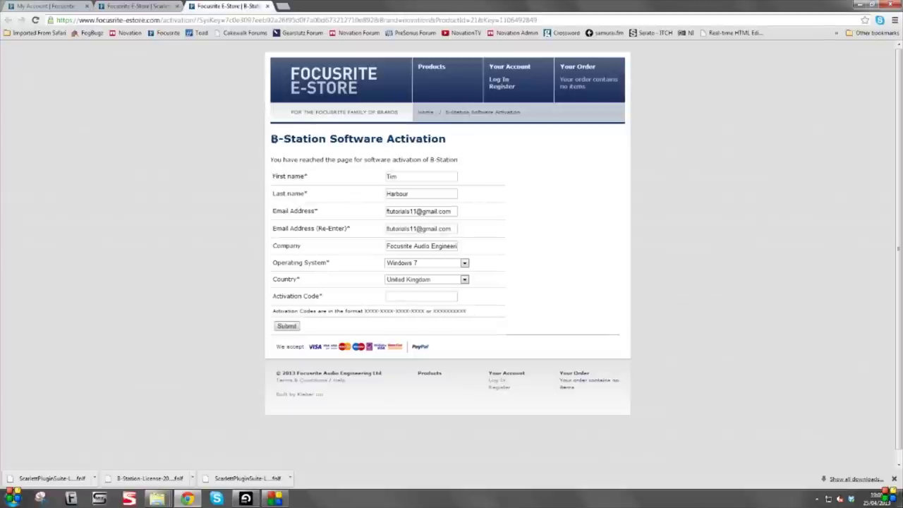
{"action": "left_click", "coordinate": [397, 298]}
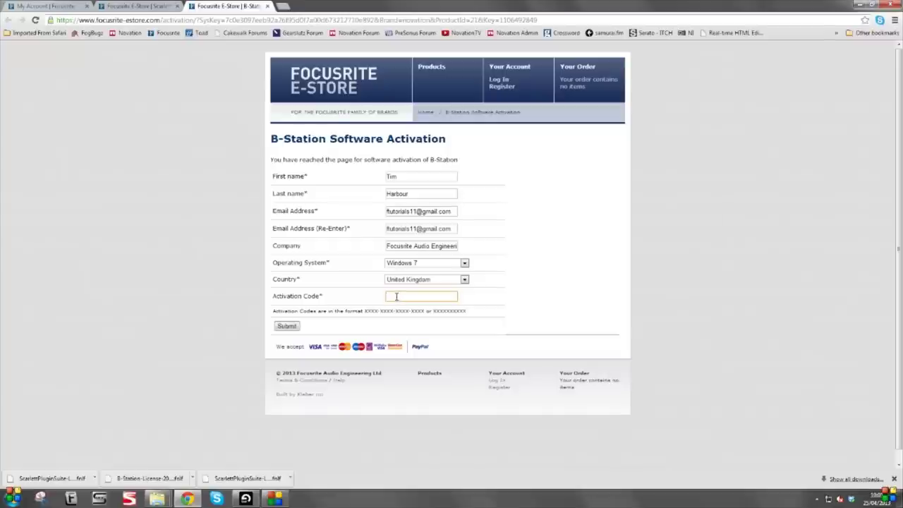
{"action": "right_click", "coordinate": [395, 298]}
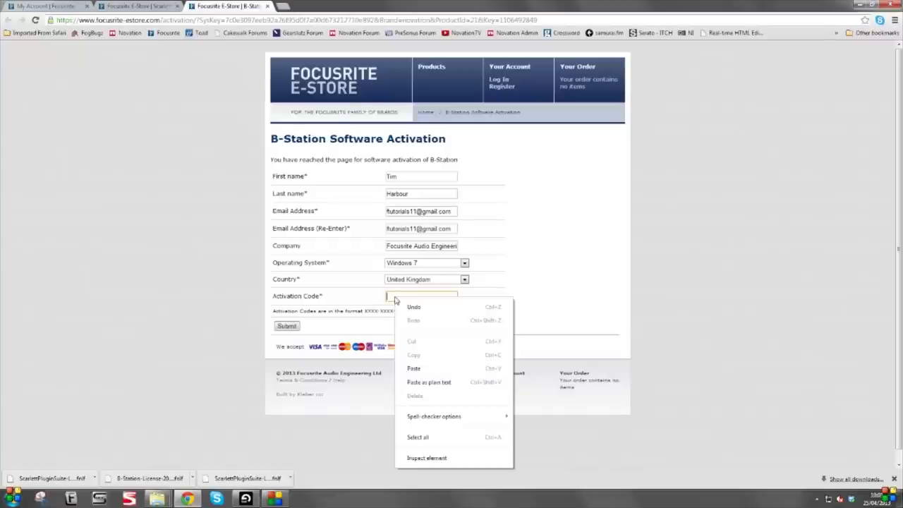
{"action": "left_click", "coordinate": [413, 368]}
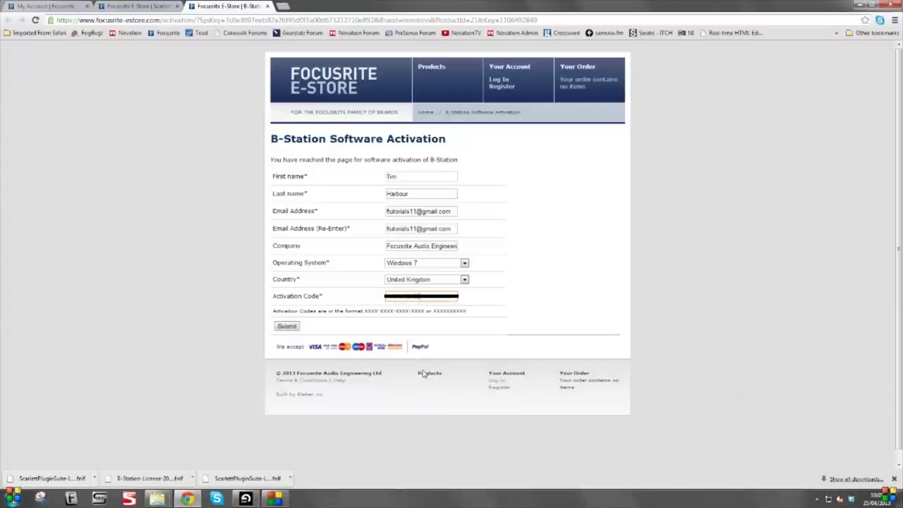
{"action": "left_click", "coordinate": [286, 327]}
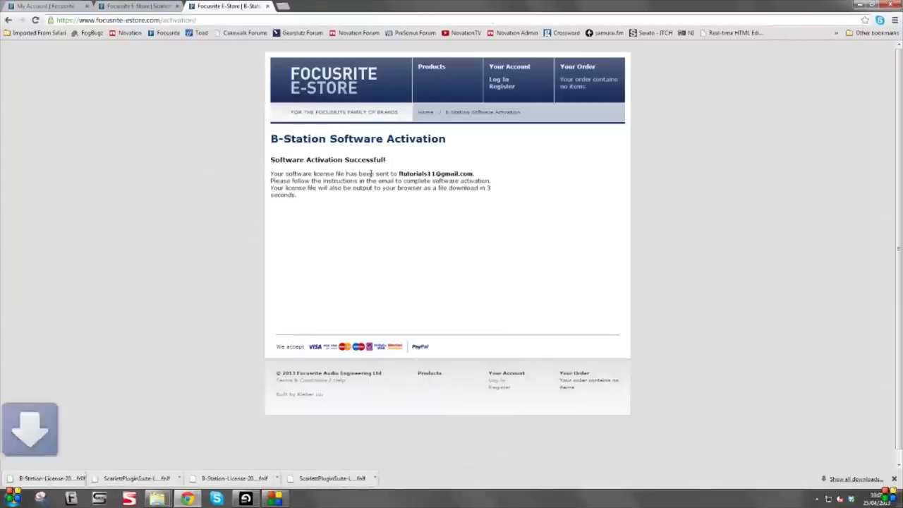
{"action": "left_click_drag", "start_coordinate": [50, 481], "coordinate": [486, 147]}
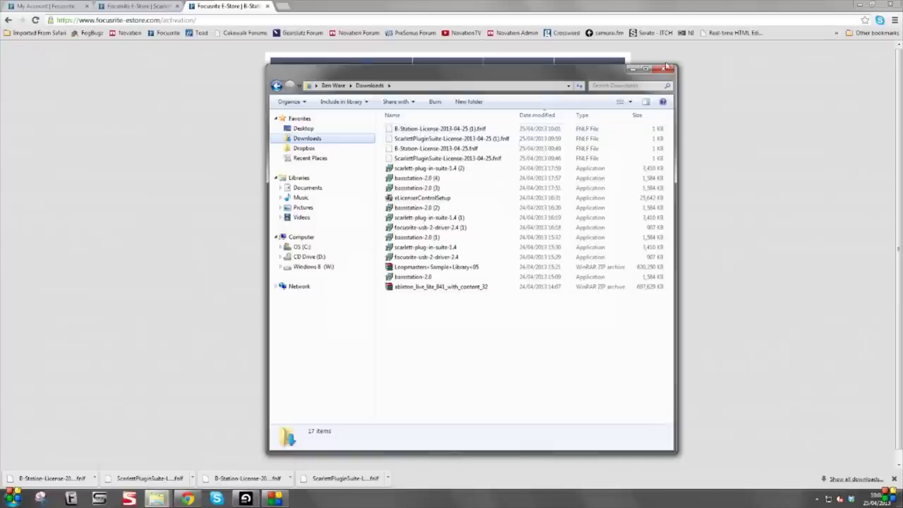
Close the Downloads folder after confirming the new B-Station .fnlf licence file
{"action": "left_click", "coordinate": [667, 67]}
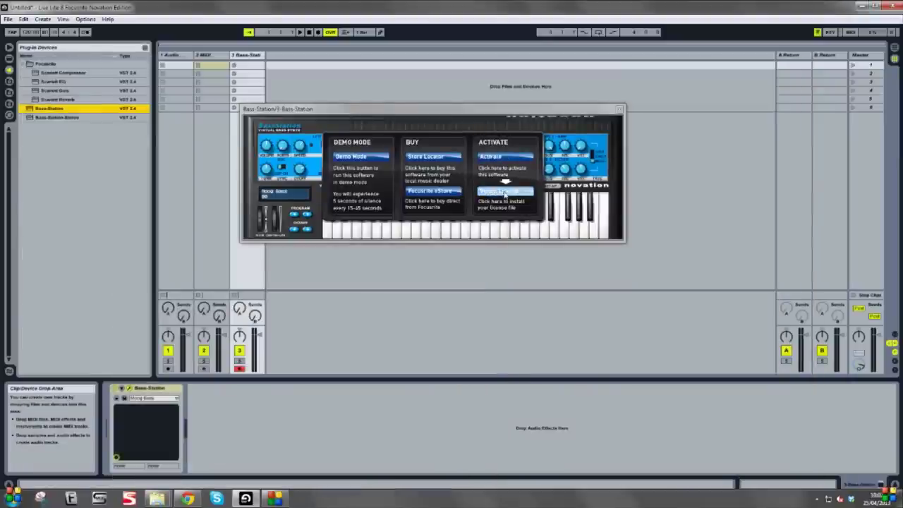
Install B-Station-License-2013-04-25 (1).fnlf so Bass-Station opens unlocked, then reposition its window
{"action": "left_click", "coordinate": [510, 192]}
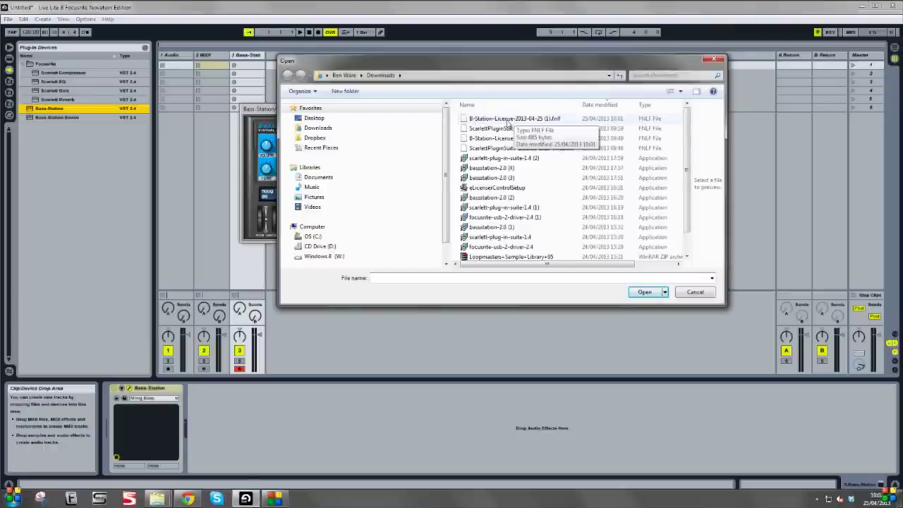
{"action": "left_click", "coordinate": [513, 119]}
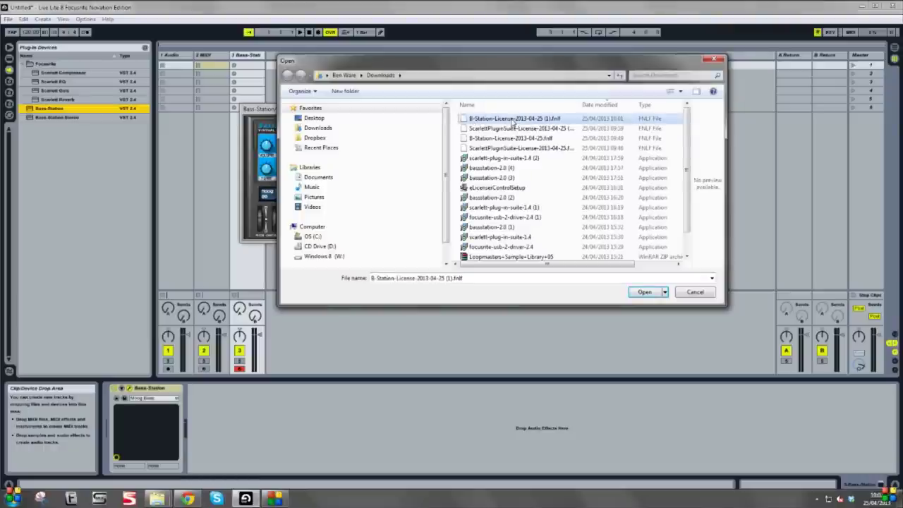
{"action": "left_click", "coordinate": [645, 293]}
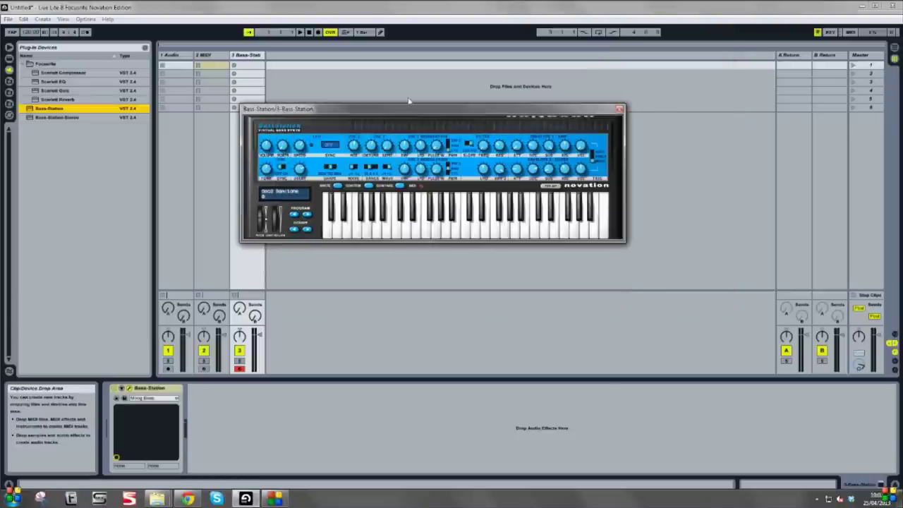
{"action": "left_click_drag", "start_coordinate": [408, 111], "coordinate": [474, 136]}
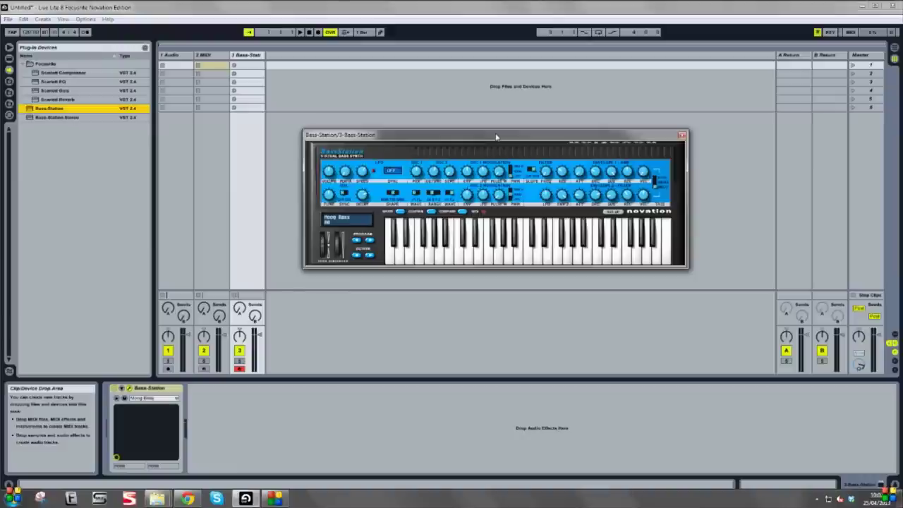
{"action": "left_click_drag", "start_coordinate": [497, 136], "coordinate": [483, 137]}
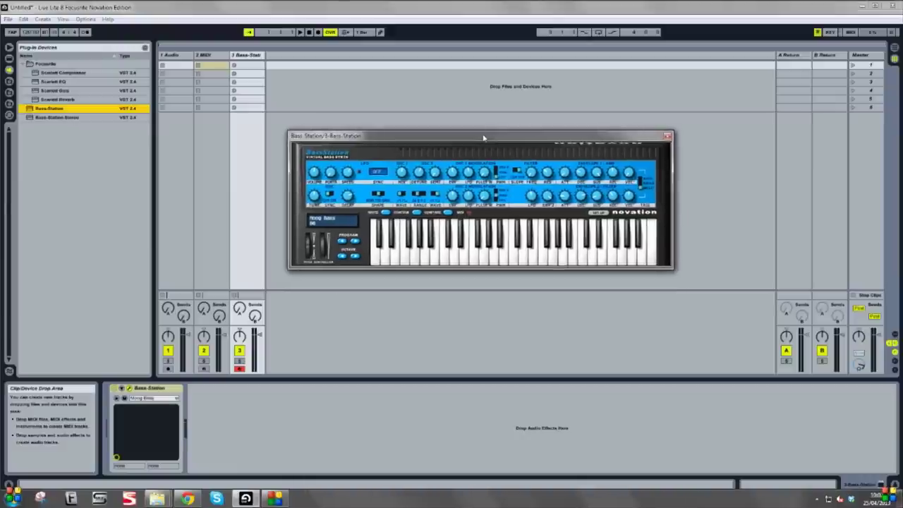
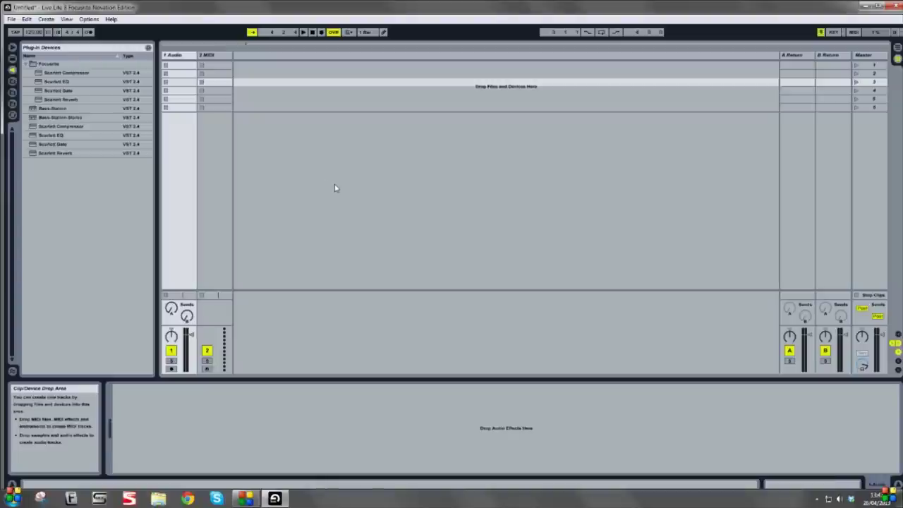
Delete the 2 MIDI track and insert a new audio track, 2 Audio, beside 1 Audio
{"action": "left_click", "coordinate": [215, 57]}
{"action": "key", "text": "Delete"}
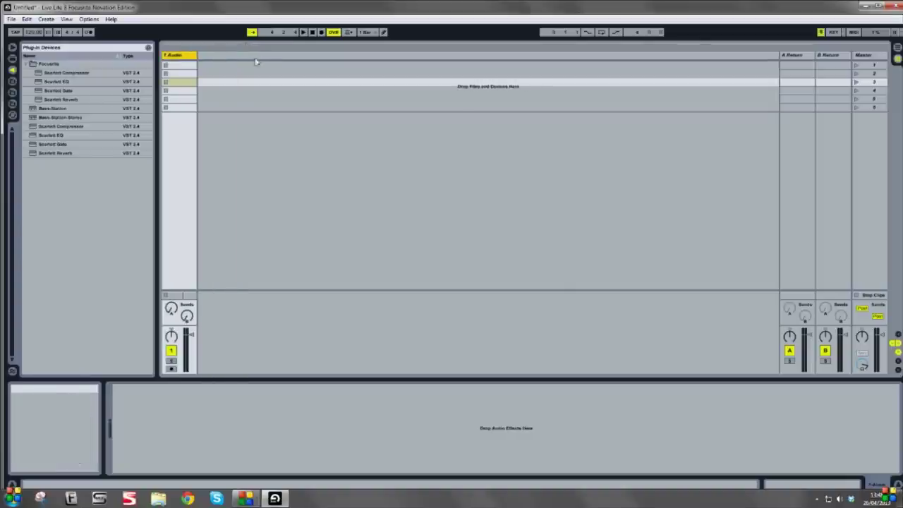
{"action": "left_click", "coordinate": [39, 19]}
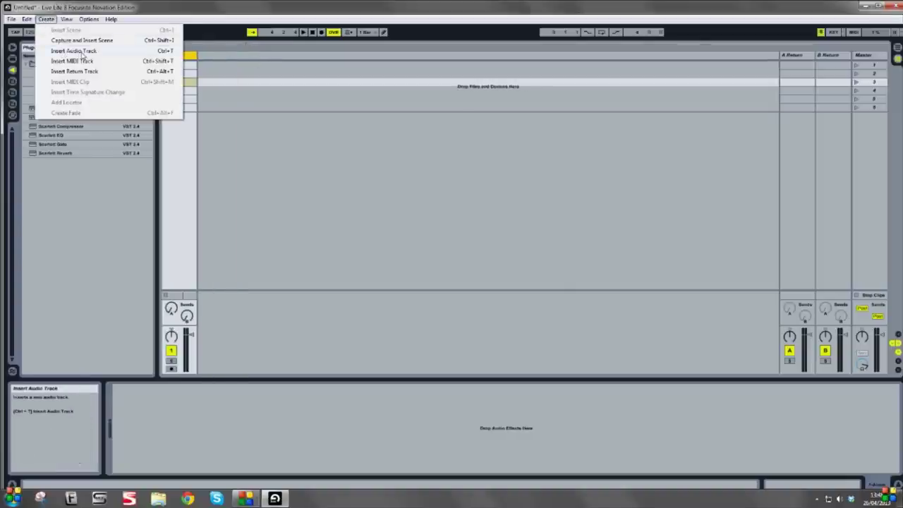
{"action": "left_click", "coordinate": [82, 52]}
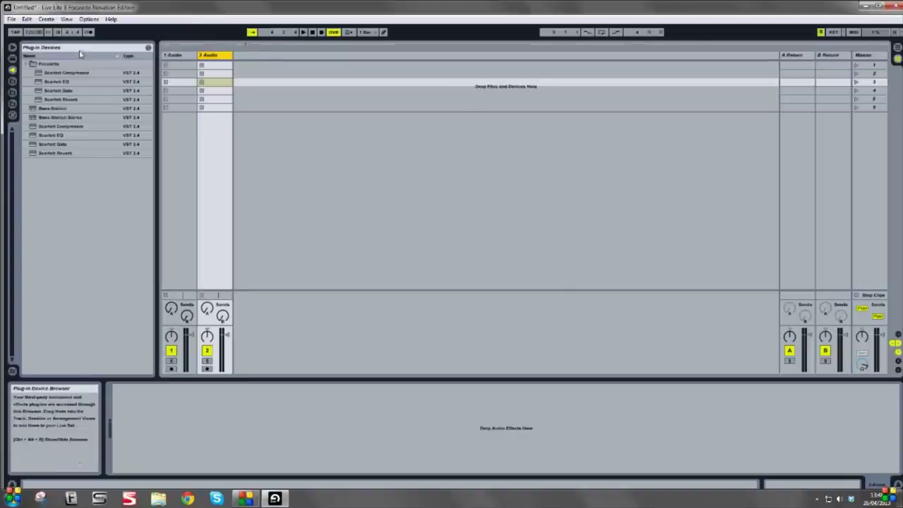
{"action": "left_click", "coordinate": [188, 56]}
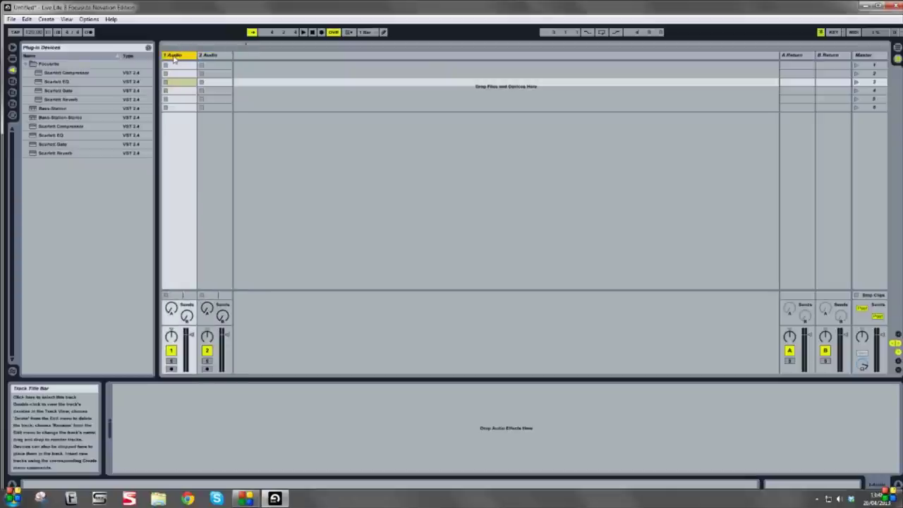
{"action": "left_click", "coordinate": [221, 56]}
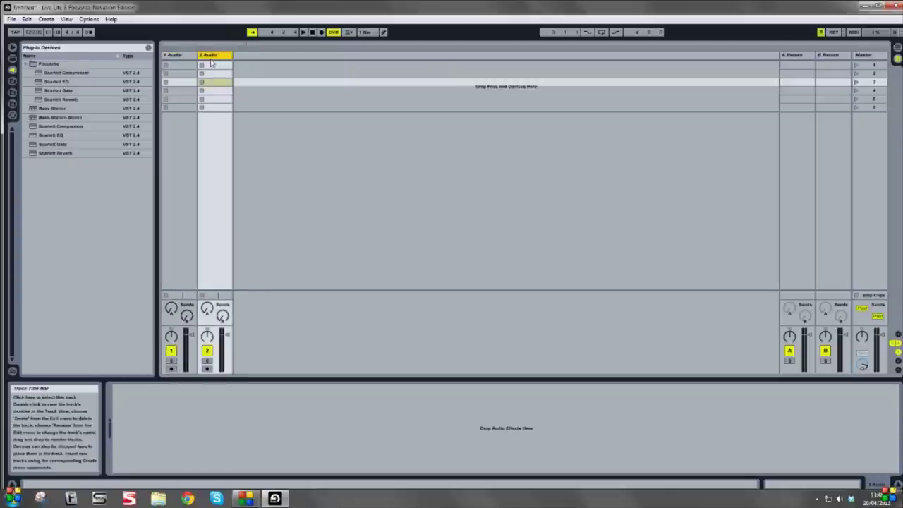
{"action": "left_click", "coordinate": [176, 56]}
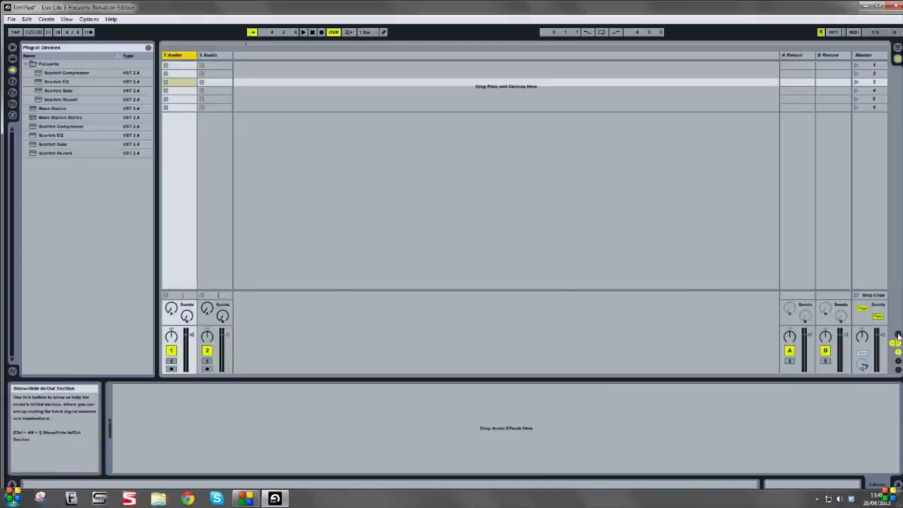
Show the In/Out routing and set track 1 to input 1 and track 2 to input 2
{"action": "left_click", "coordinate": [898, 335]}
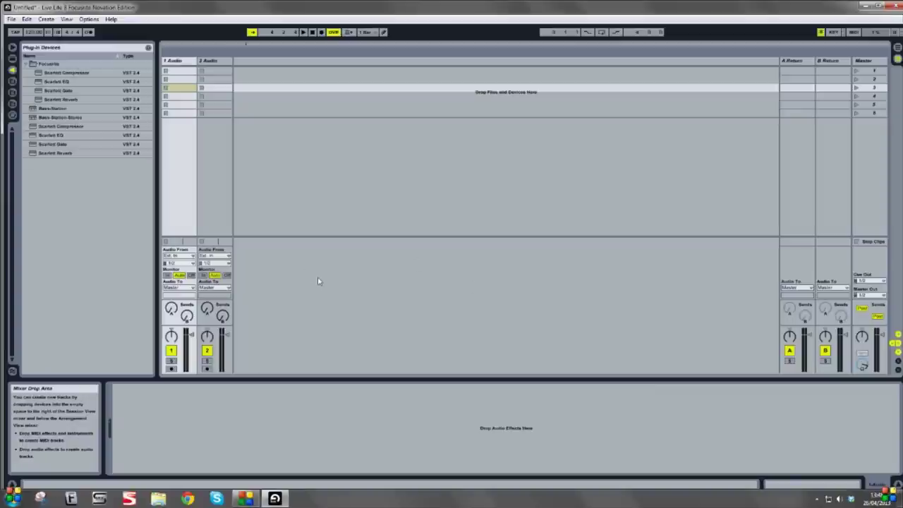
{"action": "left_click", "coordinate": [181, 264]}
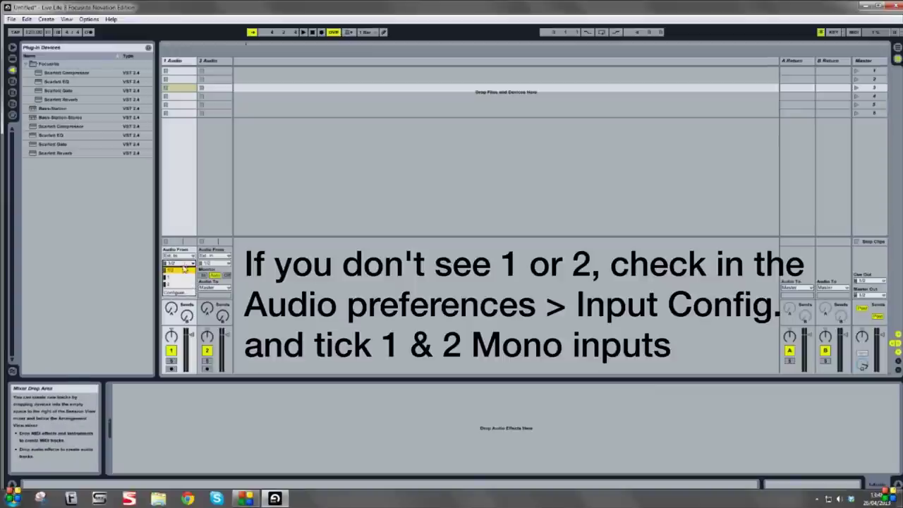
{"action": "left_click", "coordinate": [179, 280]}
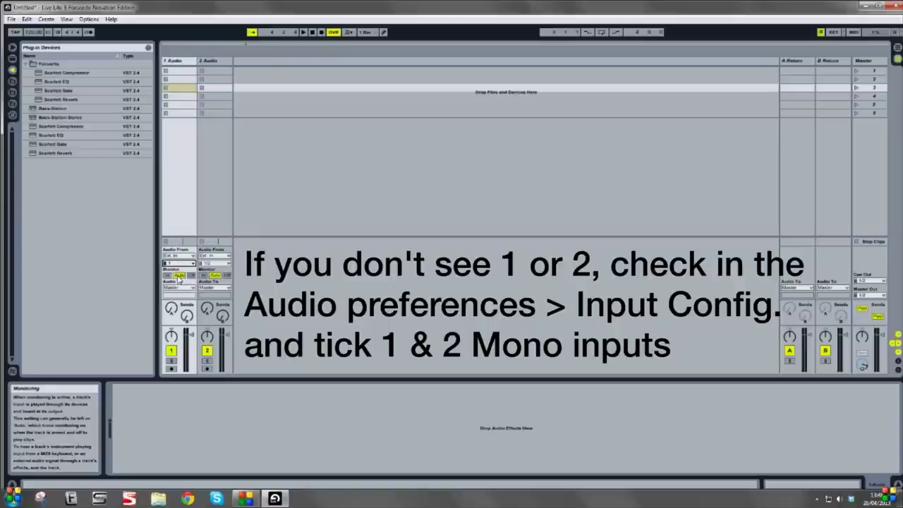
{"action": "left_click", "coordinate": [216, 265]}
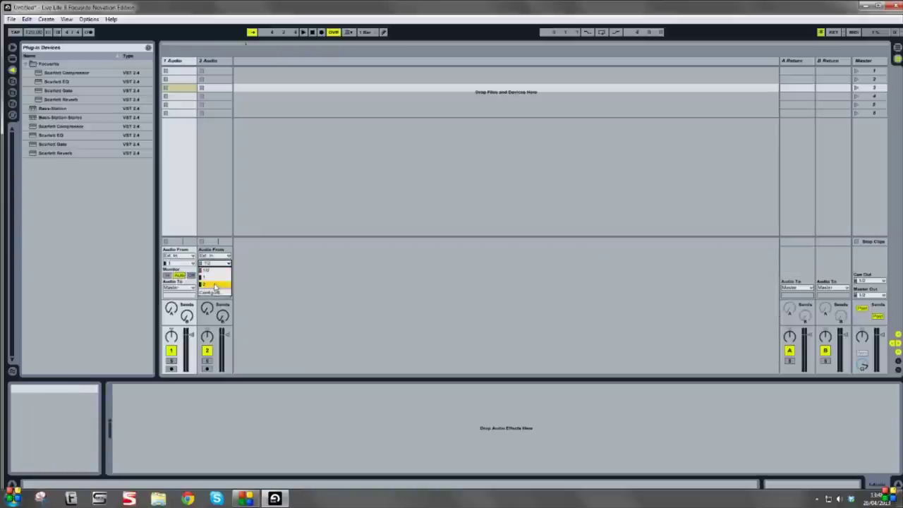
{"action": "left_click", "coordinate": [217, 287]}
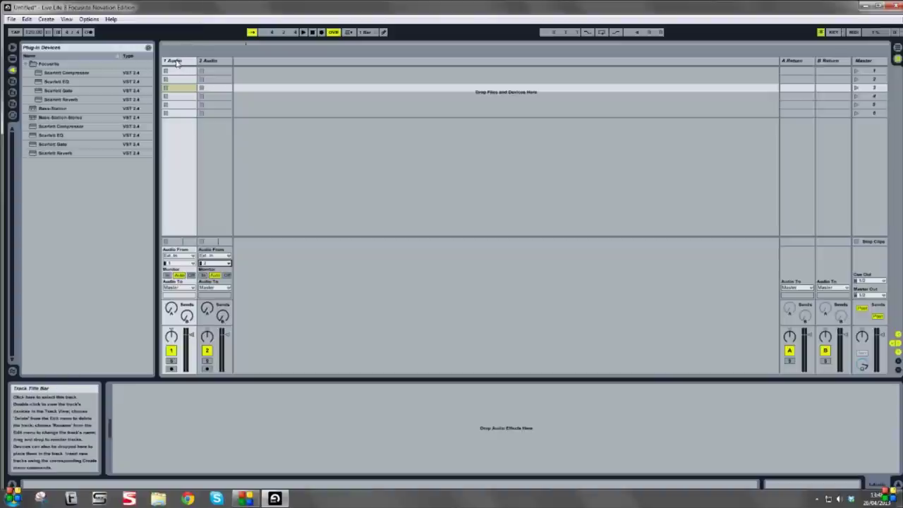
{"action": "left_click", "coordinate": [174, 62]}
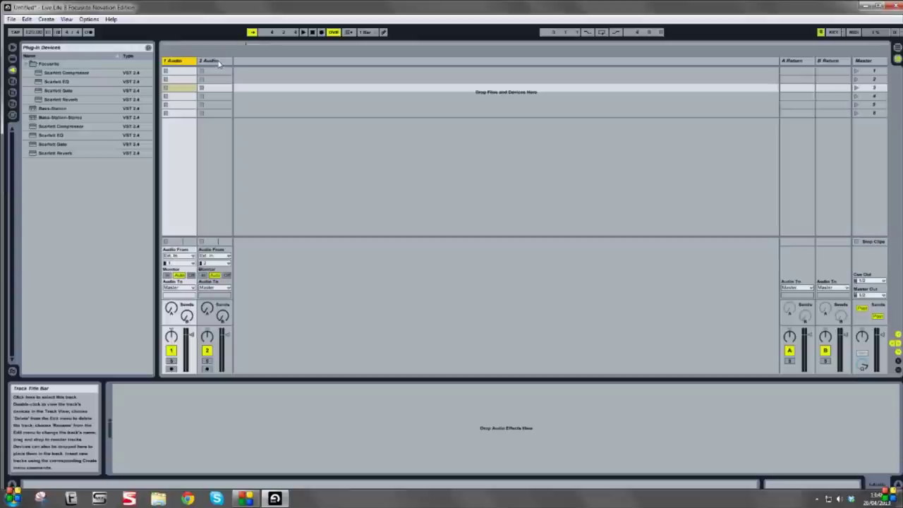
{"action": "left_click", "coordinate": [218, 63]}
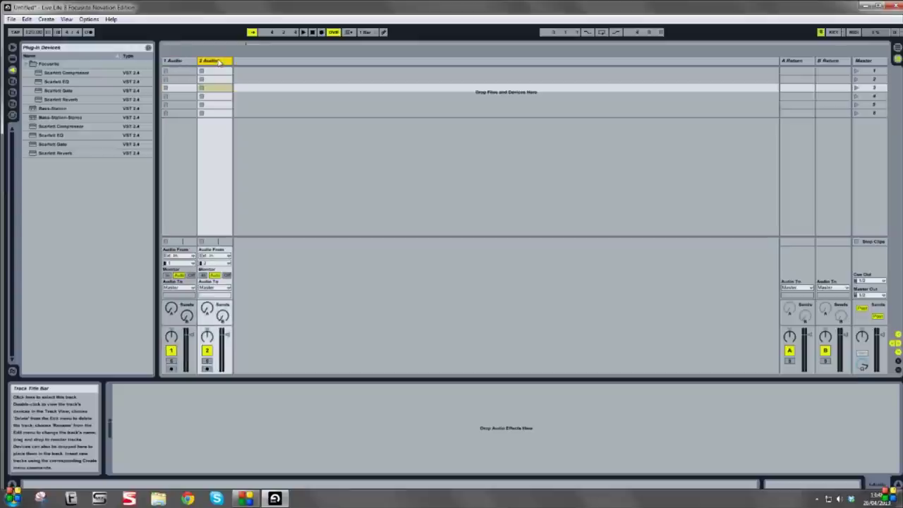
{"action": "left_click", "coordinate": [180, 63]}
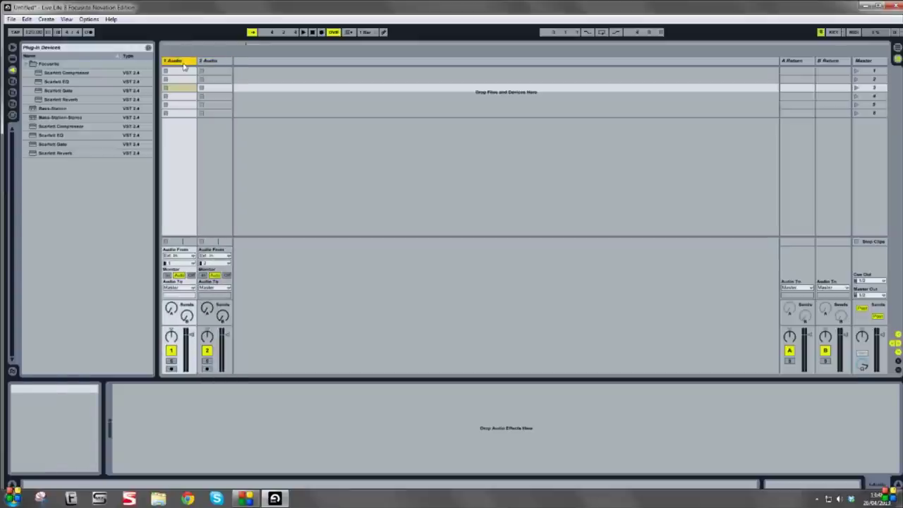
Arm both audio tracks and record a guitar-and-vocal take into their first clip slots
{"action": "left_click", "coordinate": [171, 369]}
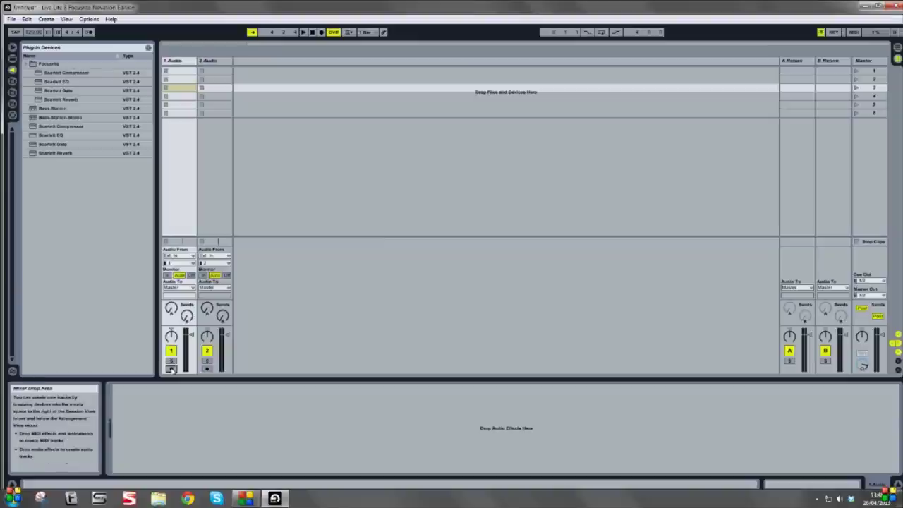
{"action": "left_click", "coordinate": [171, 369]}
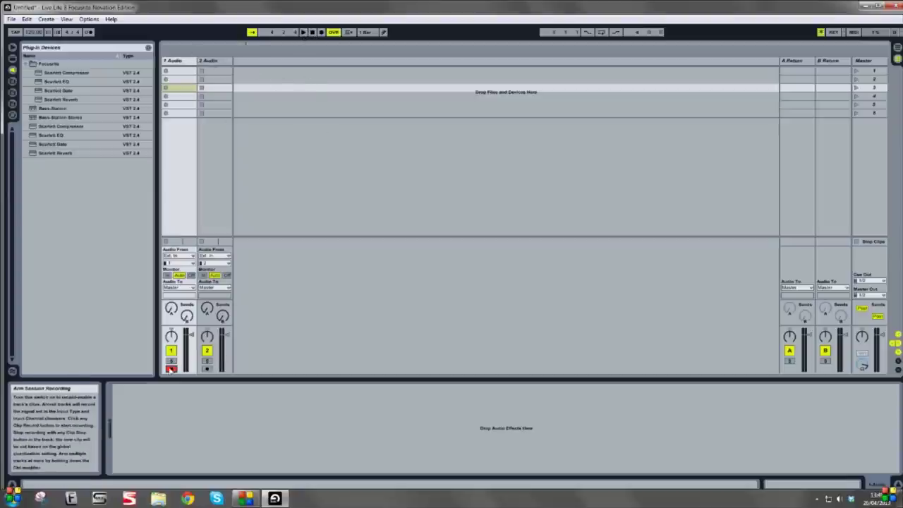
{"action": "left_click", "coordinate": [207, 368]}
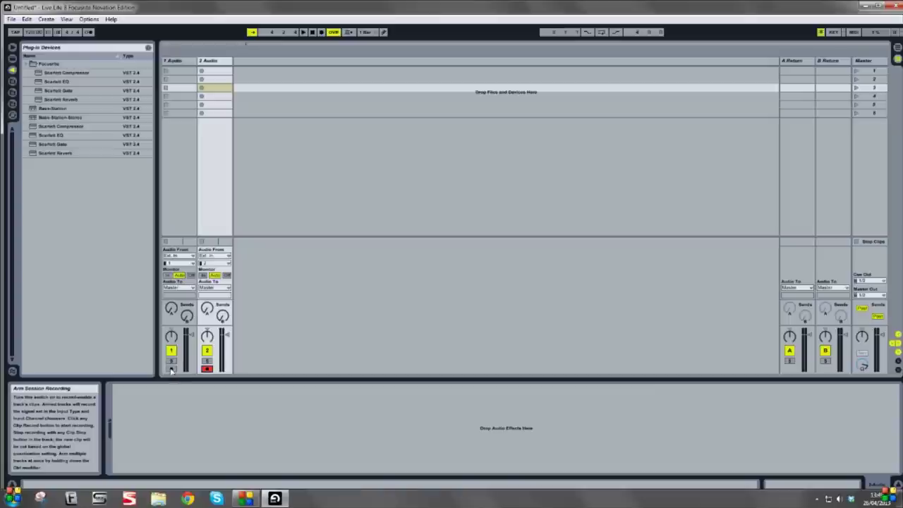
{"action": "left_click", "coordinate": [171, 368]}
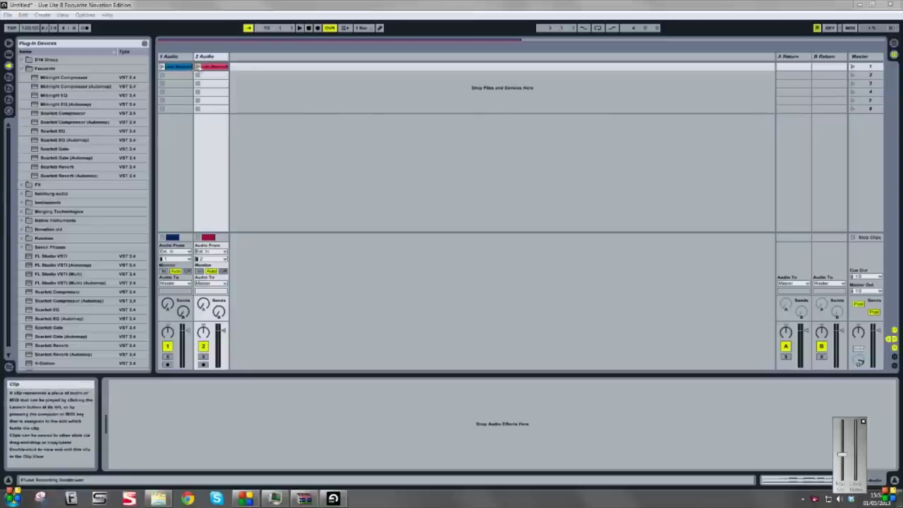
Switch to Arrangement View and select the vocals clip on track 2
{"action": "left_click", "coordinate": [894, 44]}
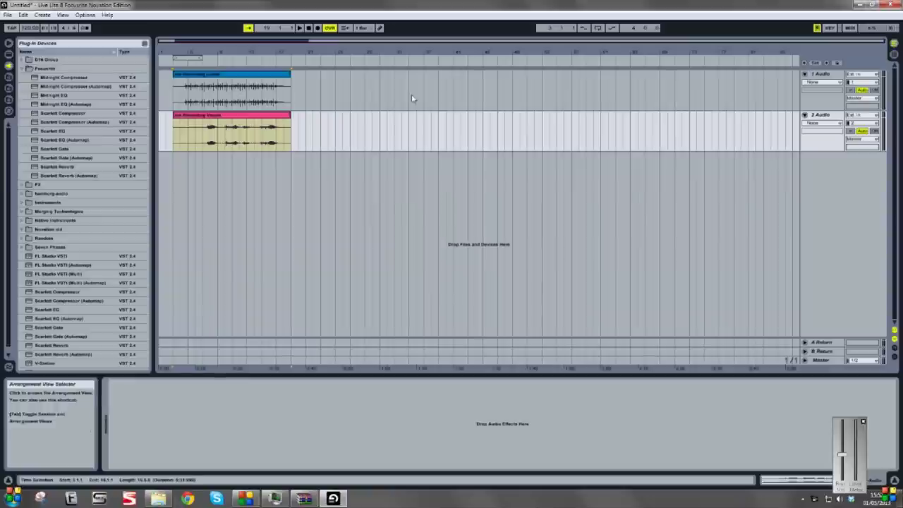
{"action": "left_click", "coordinate": [219, 76]}
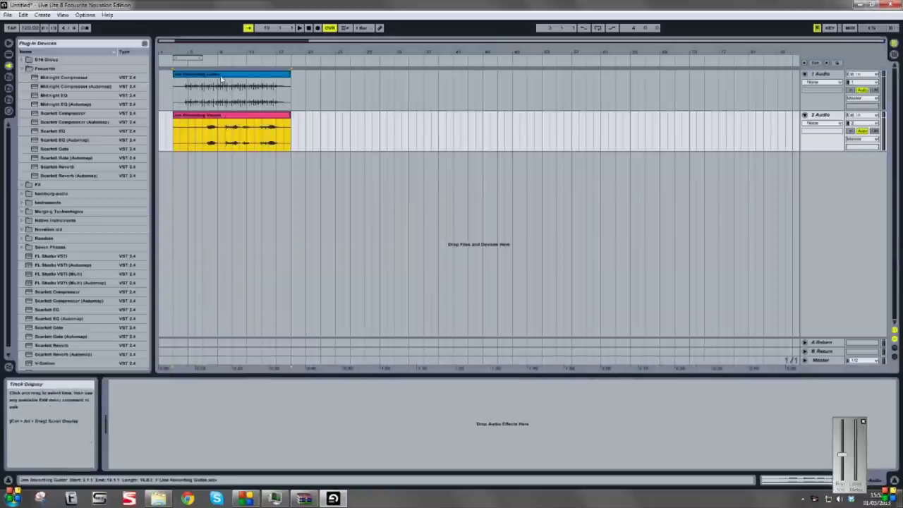
{"action": "left_click", "coordinate": [220, 76]}
{"action": "left_click", "coordinate": [211, 116]}
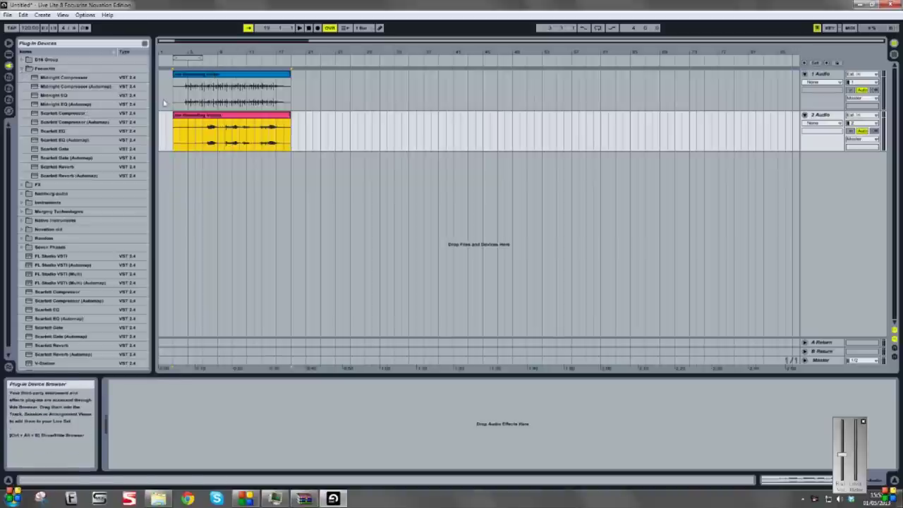
Add Scarlett Compressor to the vocals track with the Medium Squeeze preset, then close it
{"action": "left_click", "coordinate": [55, 114]}
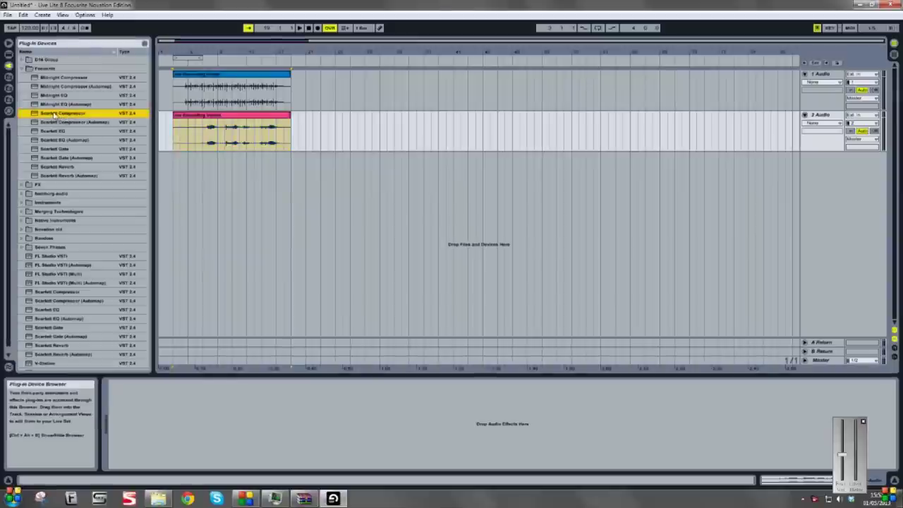
{"action": "left_click_drag", "start_coordinate": [55, 114], "coordinate": [223, 120]}
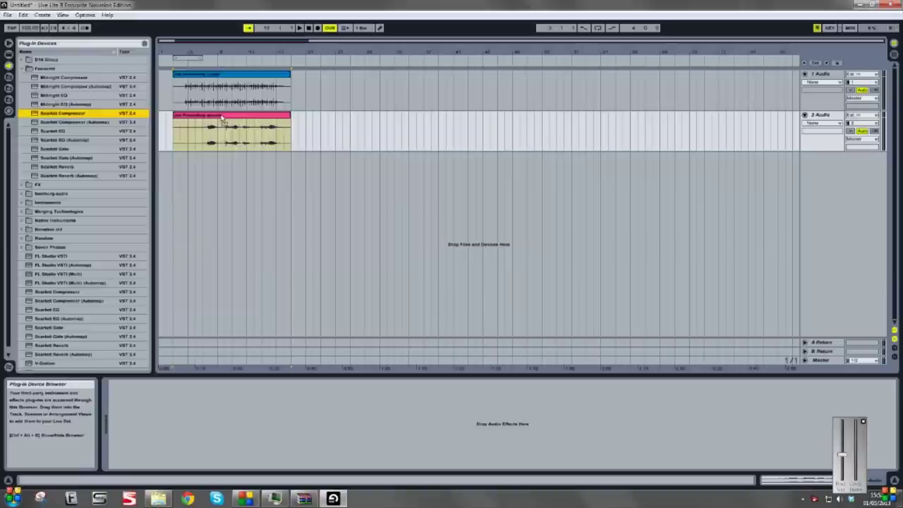
{"action": "left_click_drag", "start_coordinate": [146, 29], "coordinate": [500, 169]}
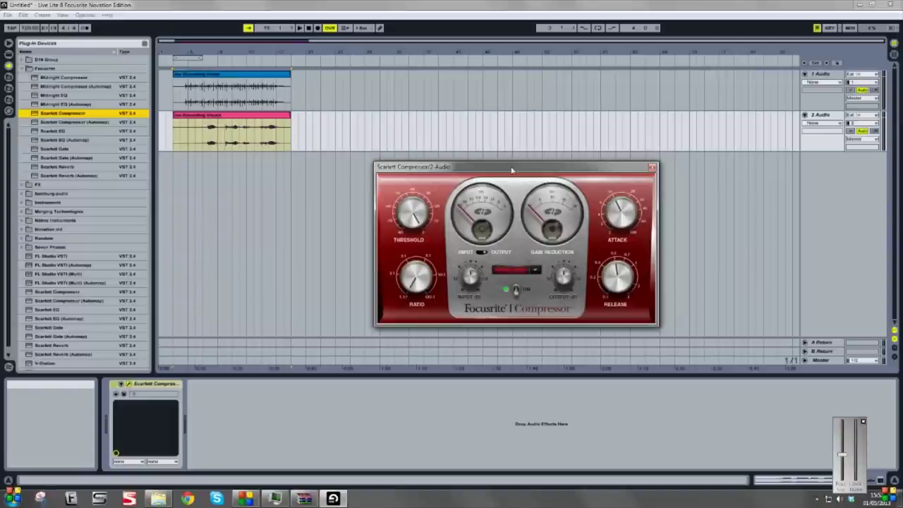
{"action": "left_click_drag", "start_coordinate": [515, 169], "coordinate": [545, 198]}
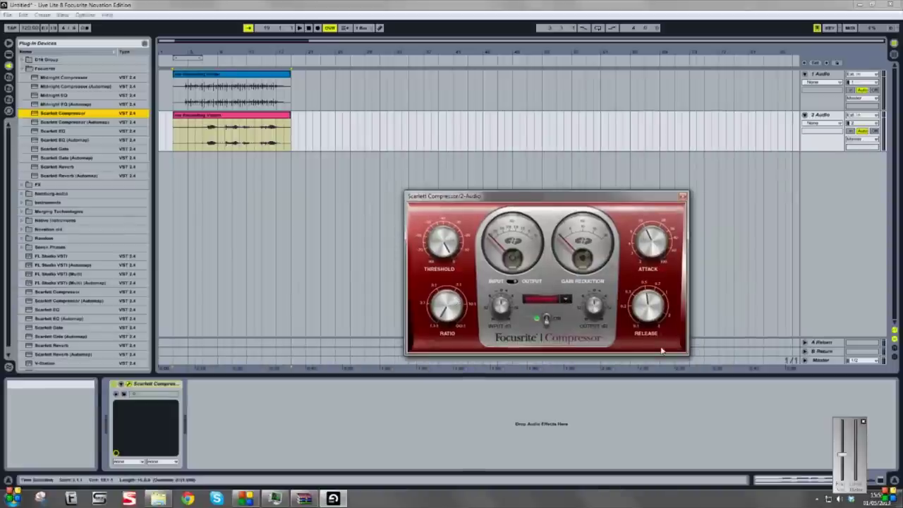
{"action": "left_click_drag", "start_coordinate": [595, 196], "coordinate": [605, 128]}
{"action": "left_click", "coordinate": [559, 233]}
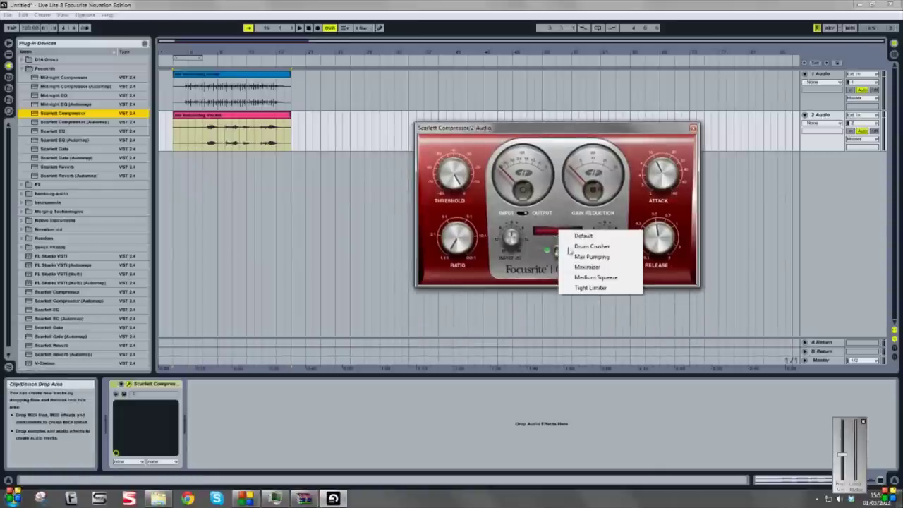
{"action": "left_click", "coordinate": [596, 278]}
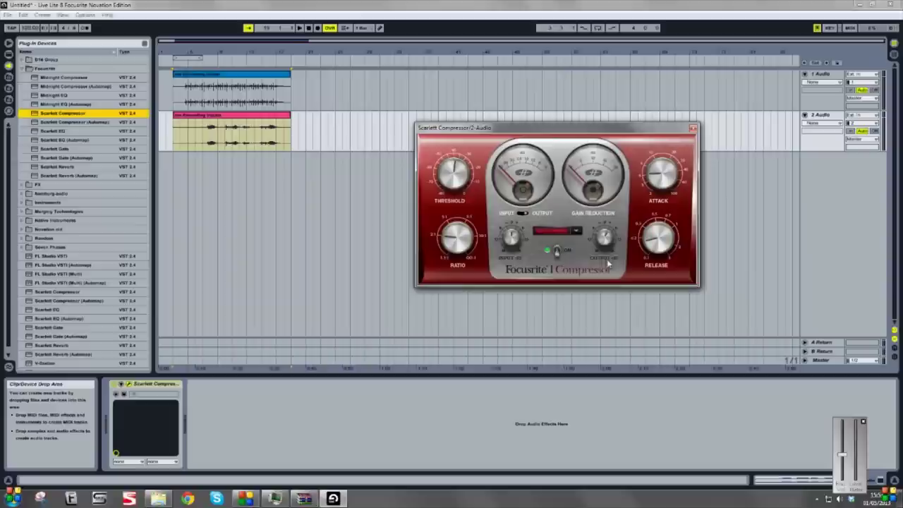
{"action": "left_click", "coordinate": [692, 130]}
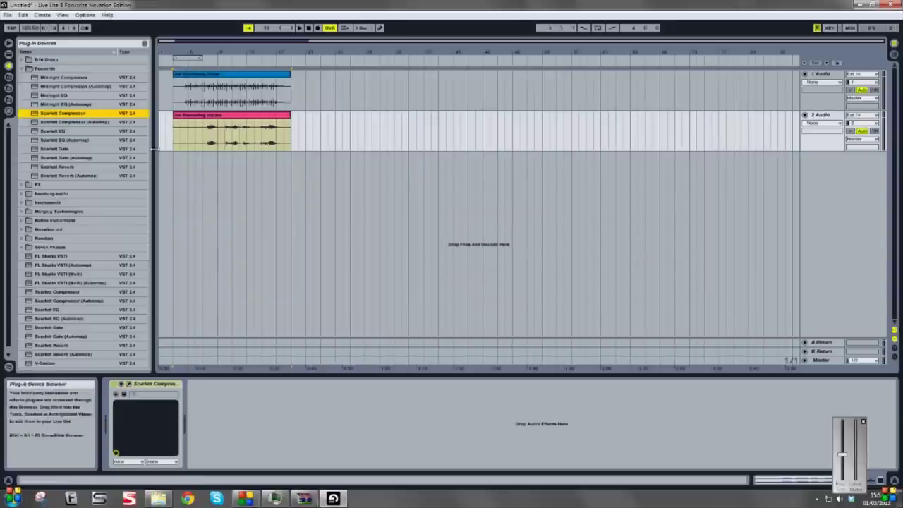
Add Scarlett Reverb to the vocals track and adjust its Size and Mix
{"action": "left_click", "coordinate": [53, 168]}
{"action": "left_click_drag", "start_coordinate": [53, 167], "coordinate": [250, 126]}
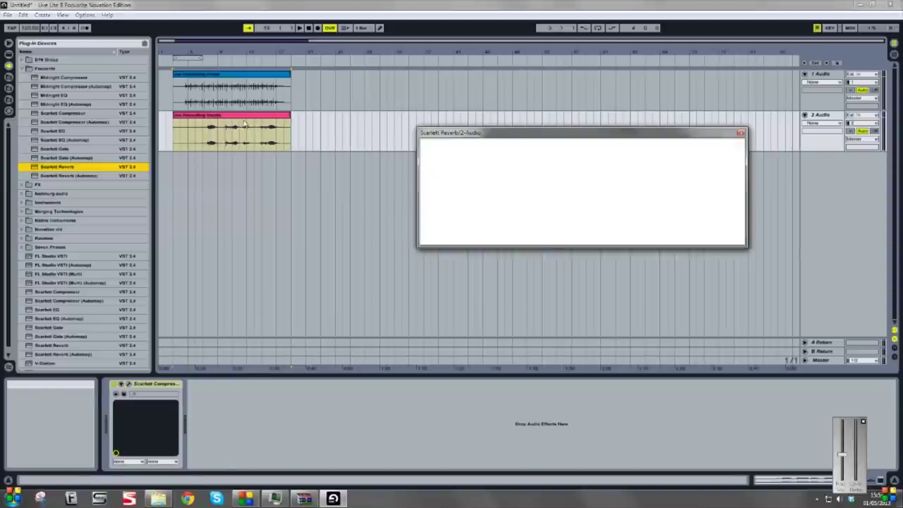
{"action": "mouse_move", "coordinate": [458, 203]}
{"action": "left_mouse_down"}
{"action": "mouse_move", "coordinate": [447, 164]}
{"action": "mouse_move", "coordinate": [452, 189]}
{"action": "left_mouse_up"}
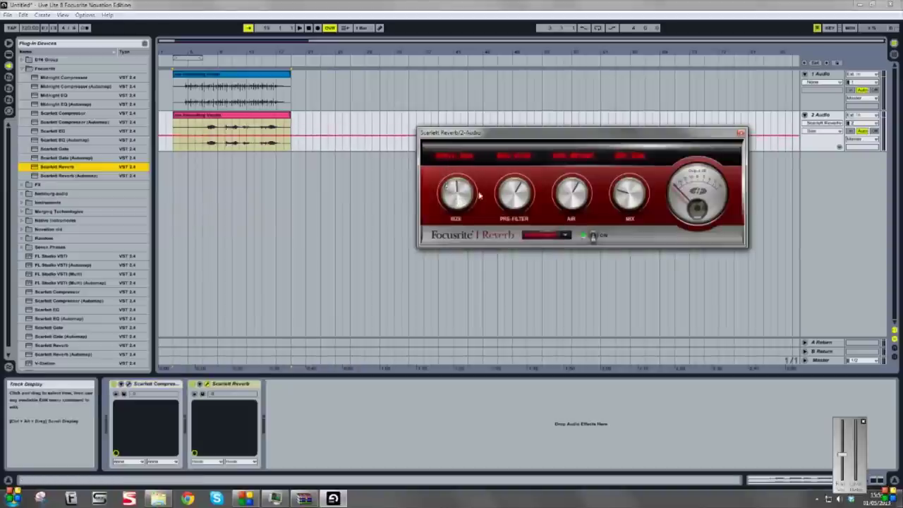
{"action": "left_click_drag", "start_coordinate": [623, 174], "coordinate": [612, 156]}
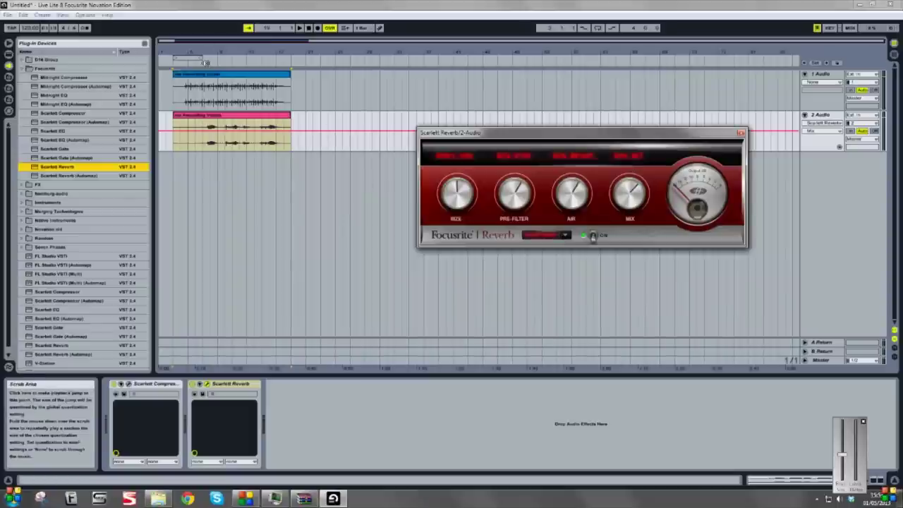
Add a Scarlett Compressor with the Medium Squeeze preset to the guitar track
{"action": "left_click", "coordinate": [199, 80]}
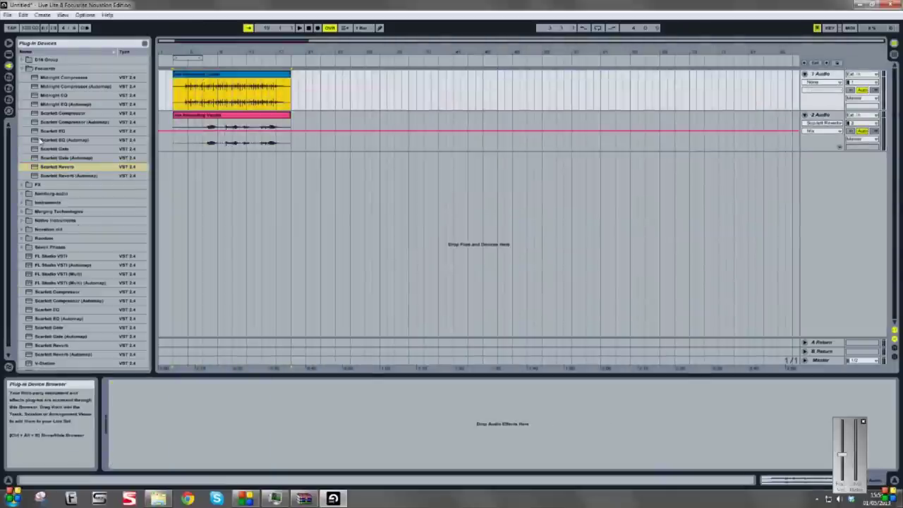
{"action": "left_click_drag", "start_coordinate": [59, 114], "coordinate": [209, 81]}
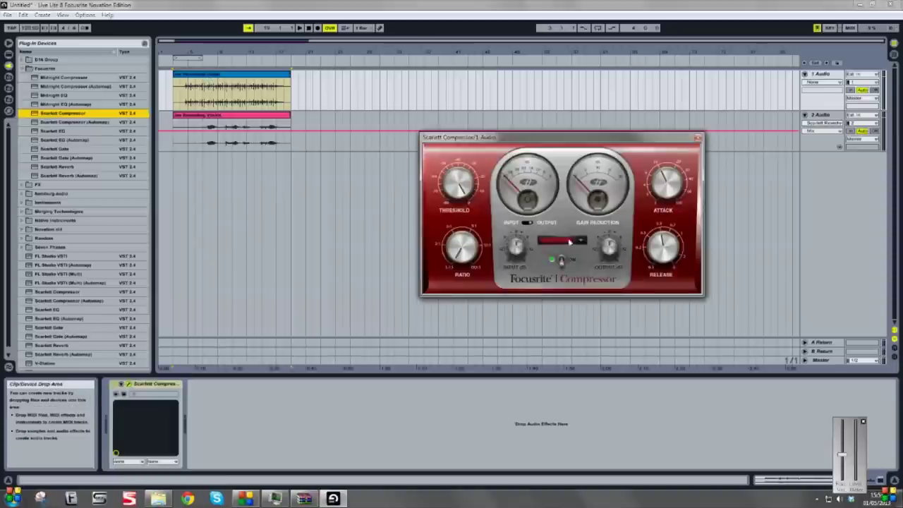
{"action": "left_click", "coordinate": [570, 242]}
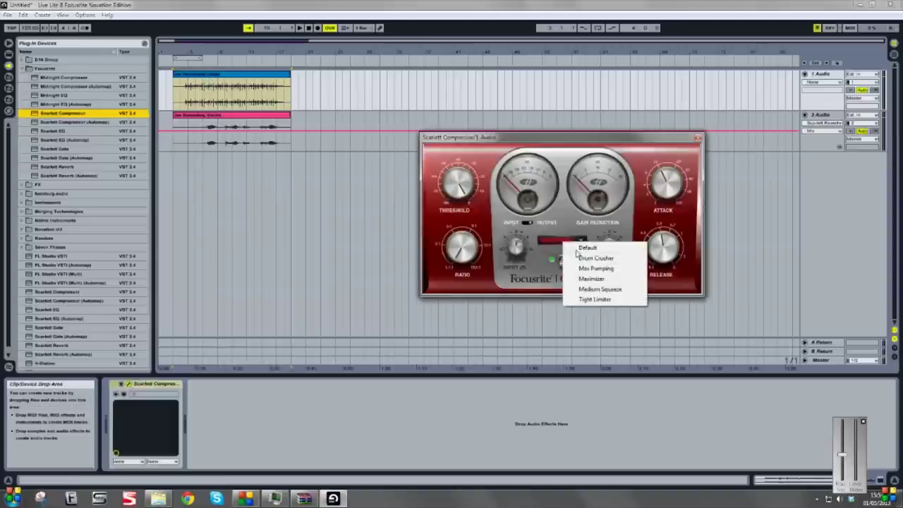
{"action": "left_click", "coordinate": [601, 289]}
{"action": "left_click", "coordinate": [698, 138]}
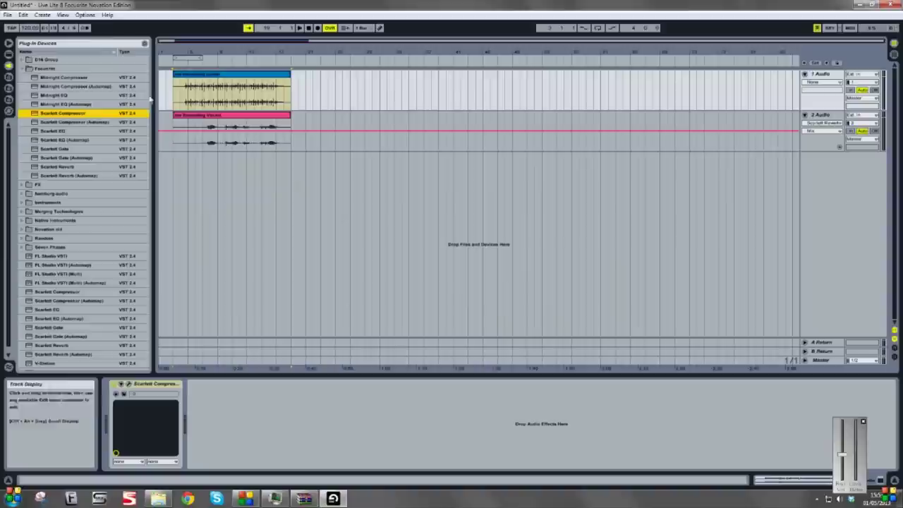